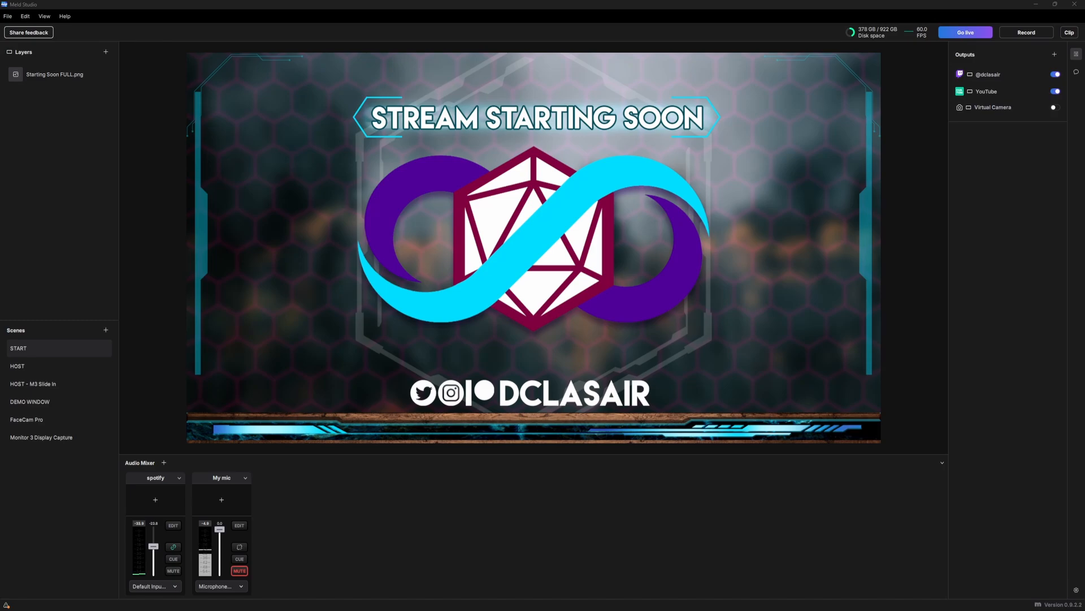
- Preview the HOST, HOST - M3 Slide In and DEMO WINDOW scenes, and return to the HOST scene
click(36, 365)
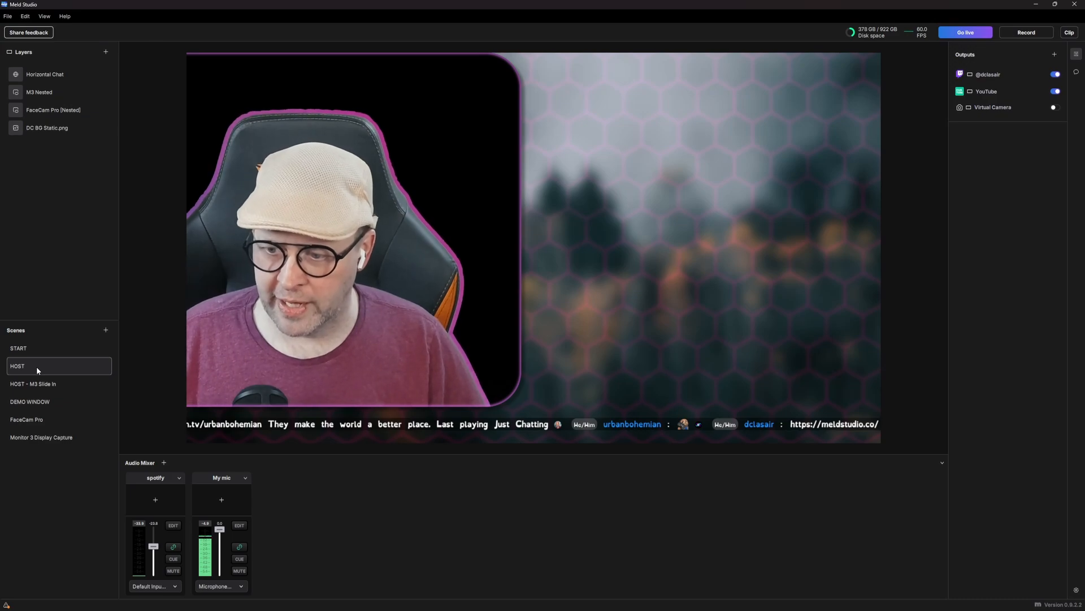
click(38, 384)
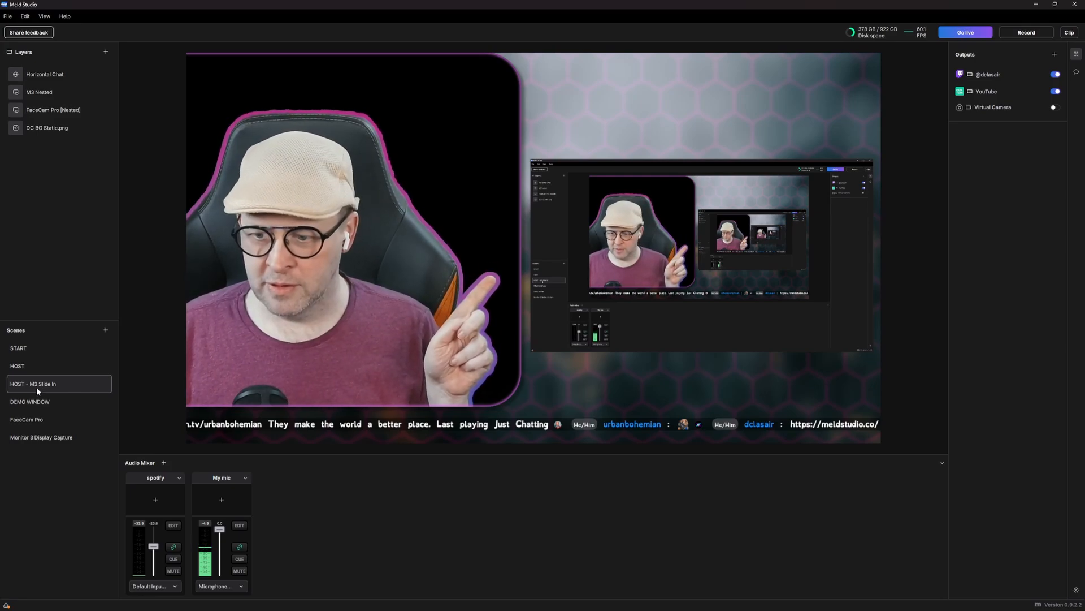
click(35, 403)
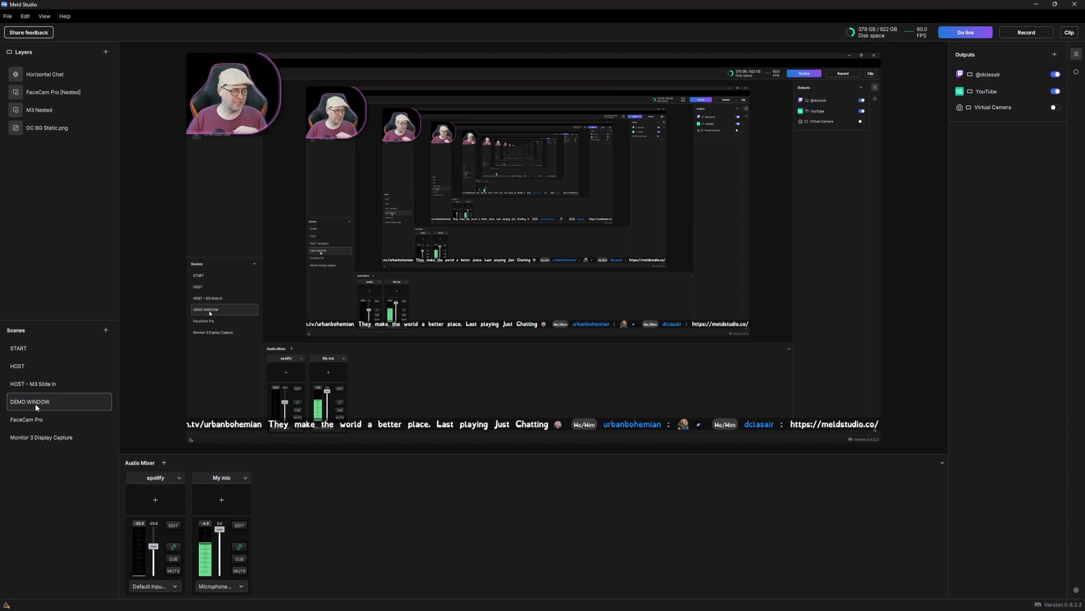
click(32, 386)
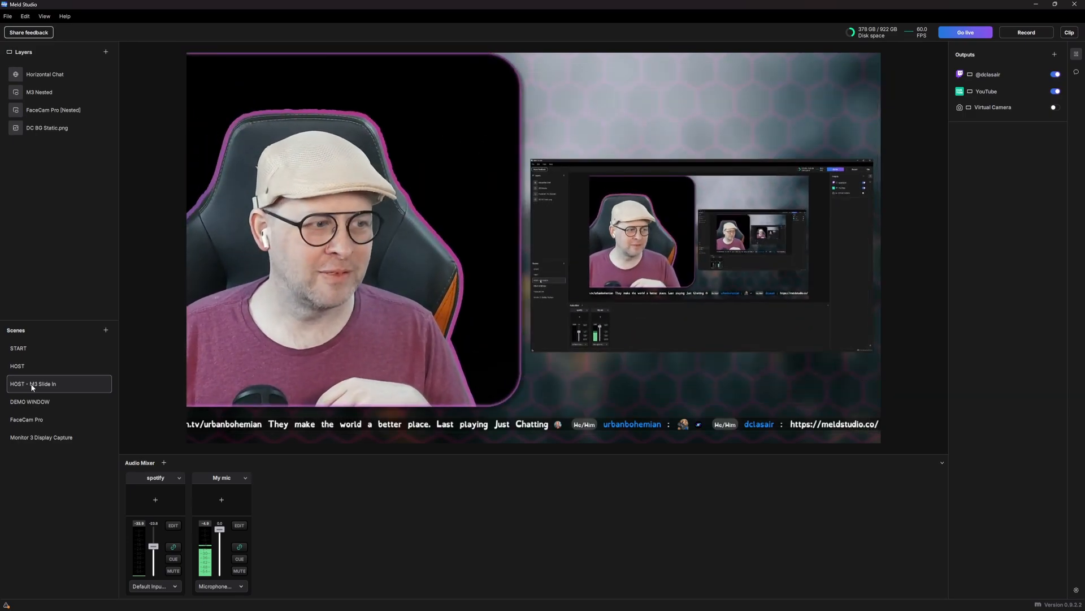
click(26, 367)
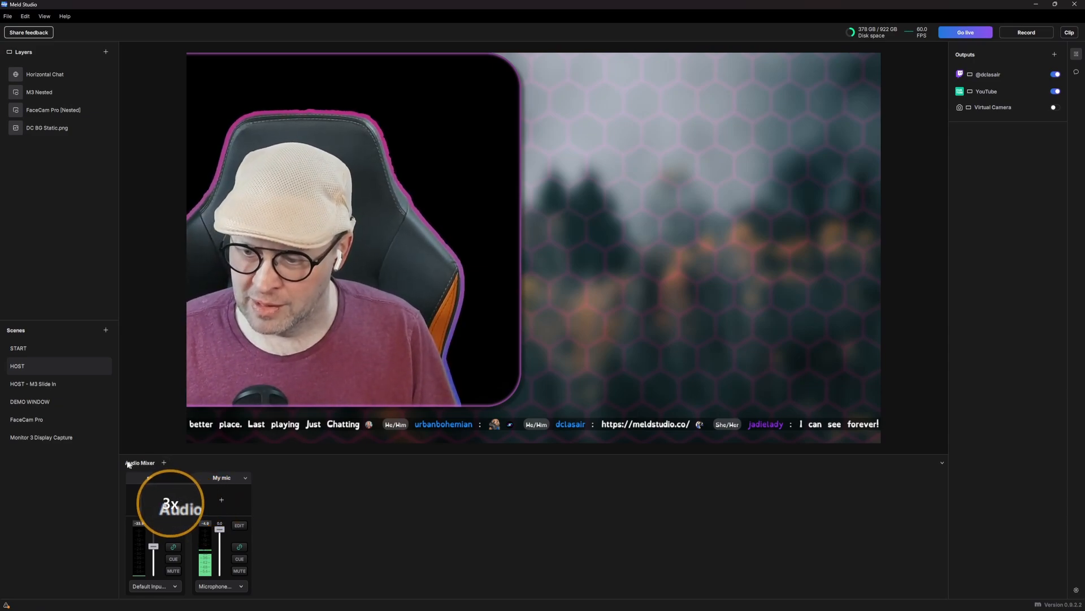
- Add a temporary track to the audio mixer, and delete it after viewing its rename option and available input devices
click(164, 463)
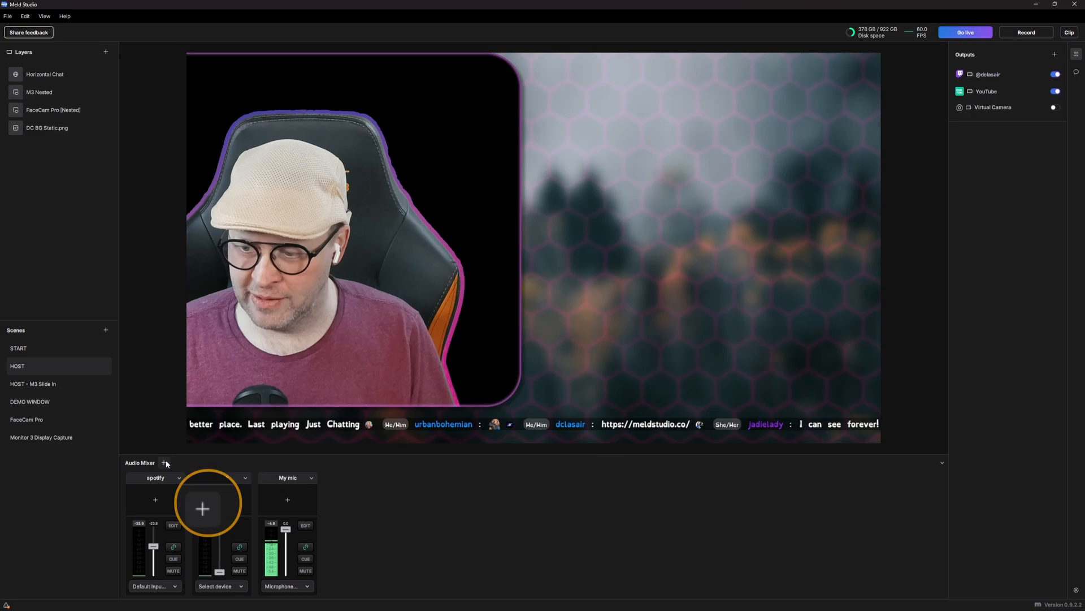
click(244, 478)
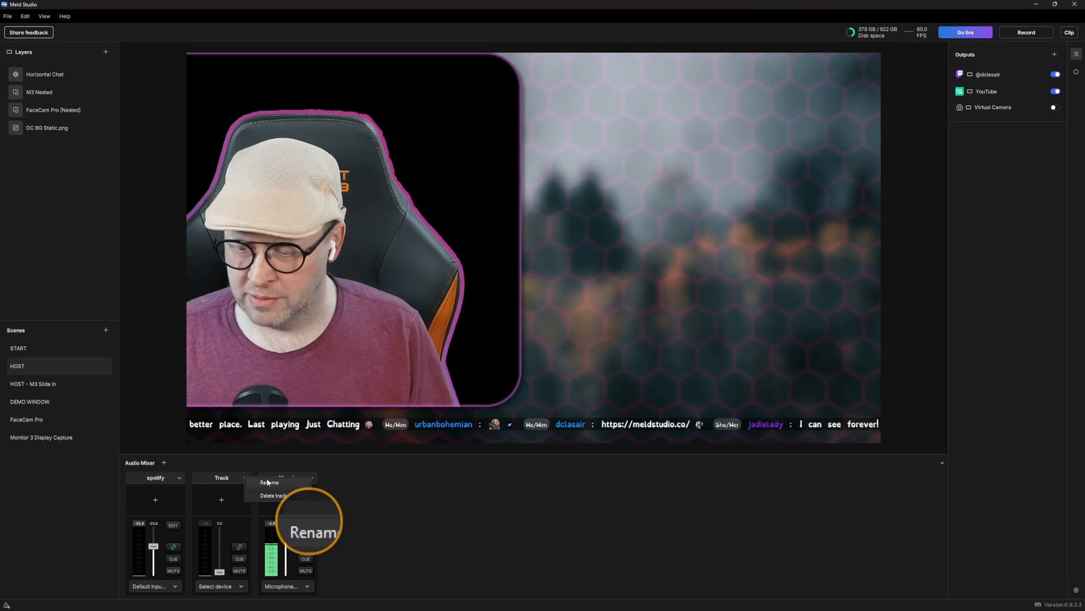
click(244, 586)
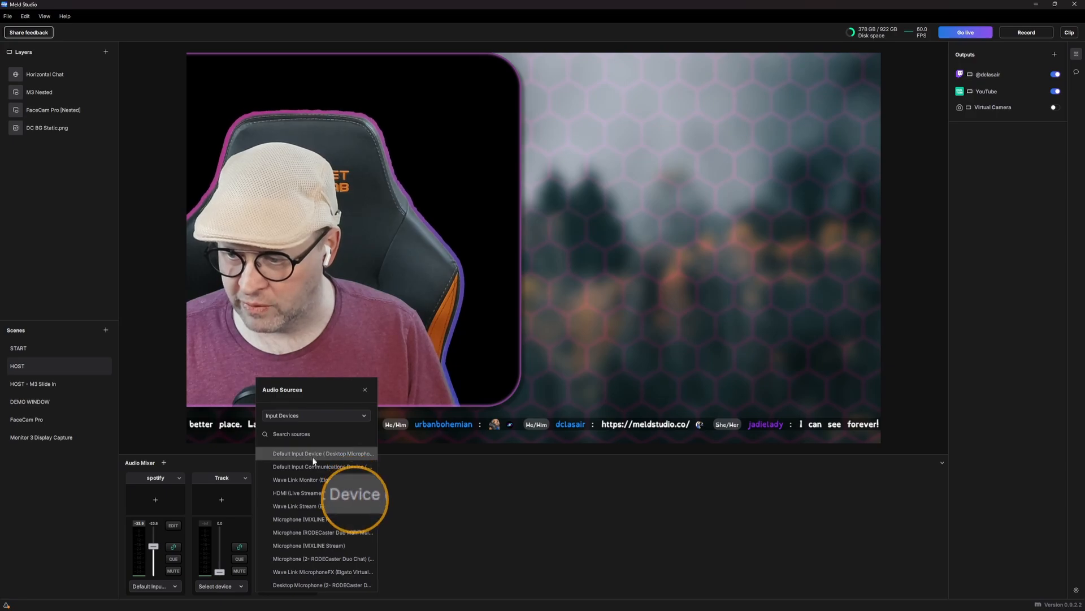
click(316, 544)
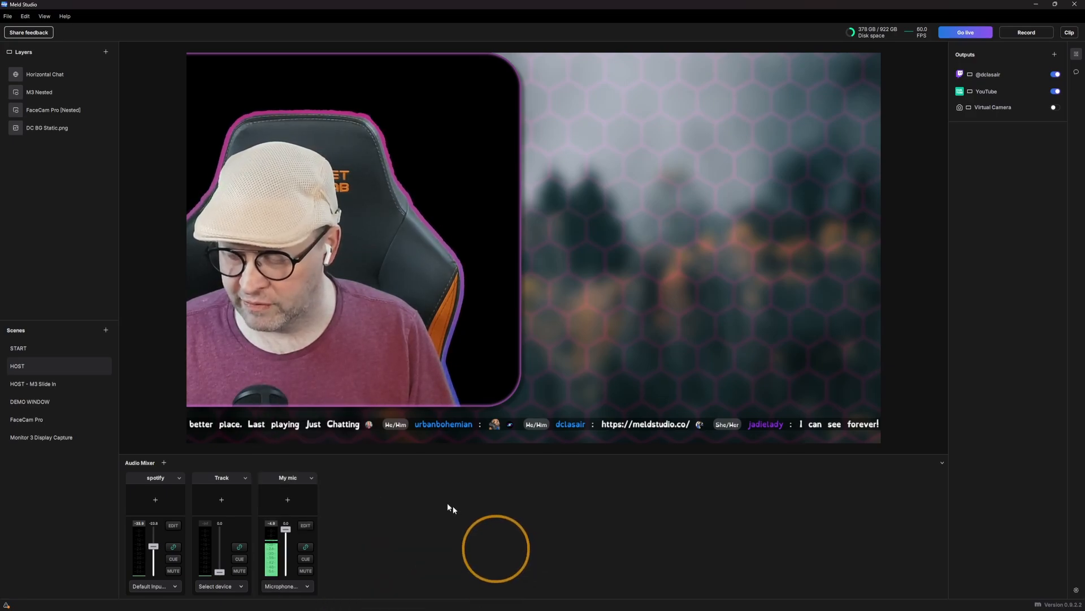
click(244, 476)
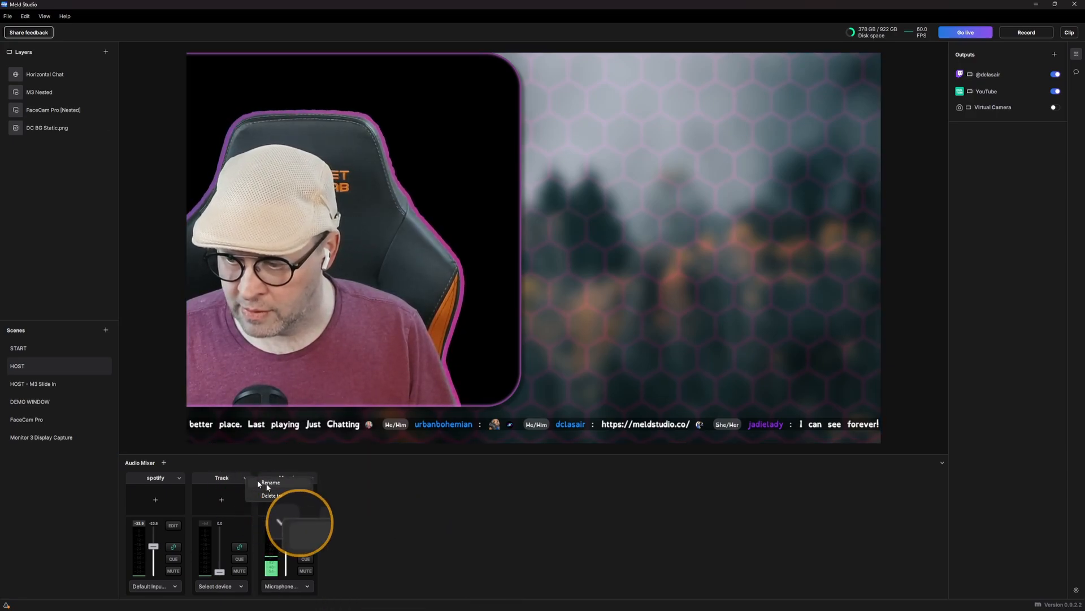
click(276, 496)
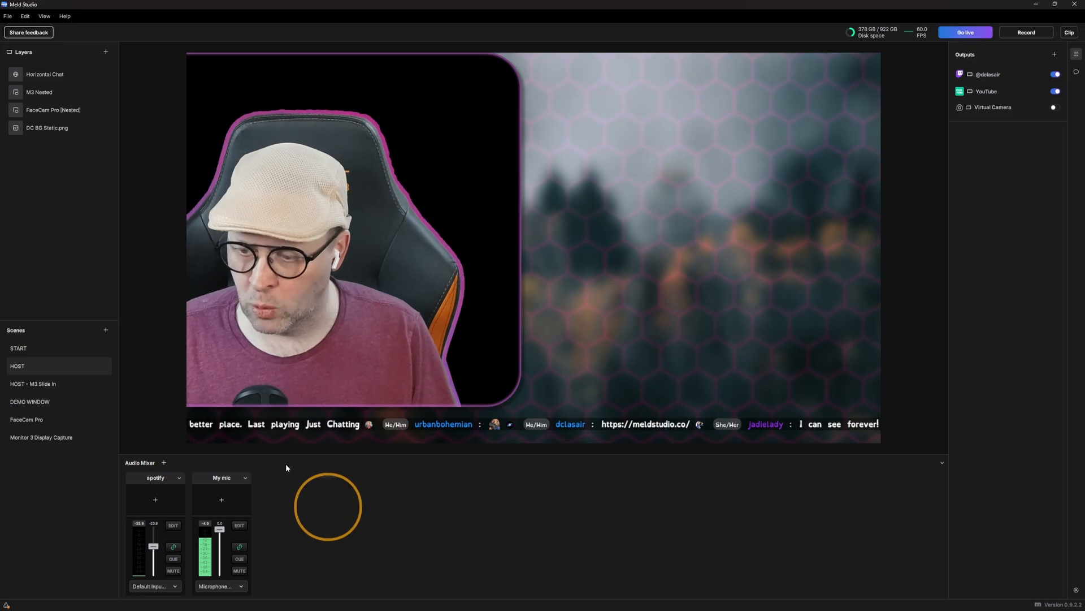
- Compare the My mic track's mute and link state across the START, HOST and HOST - M3 Slide In scenes
click(20, 349)
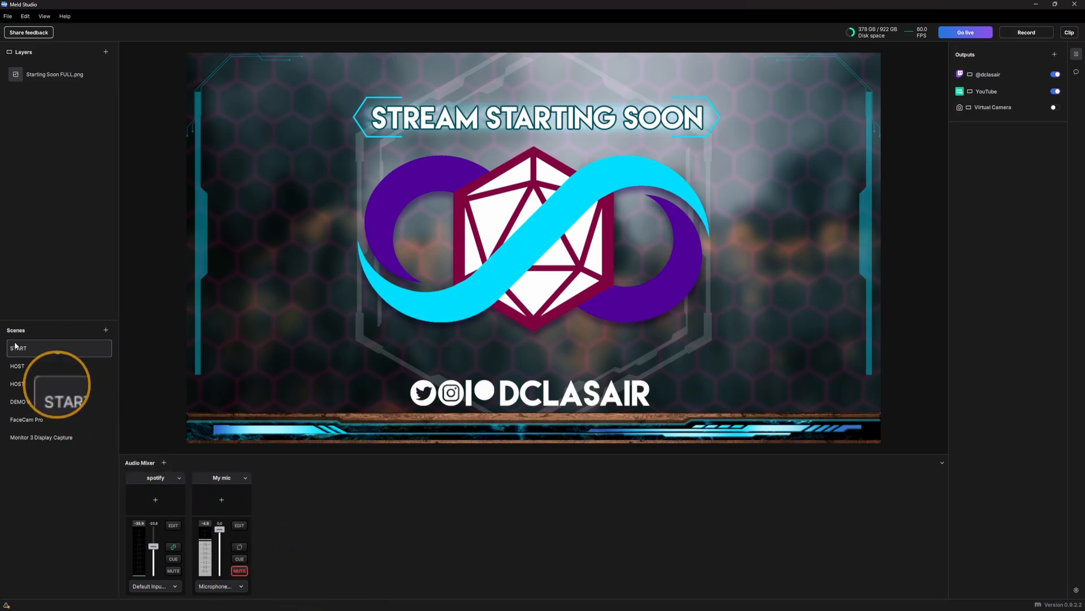
click(24, 365)
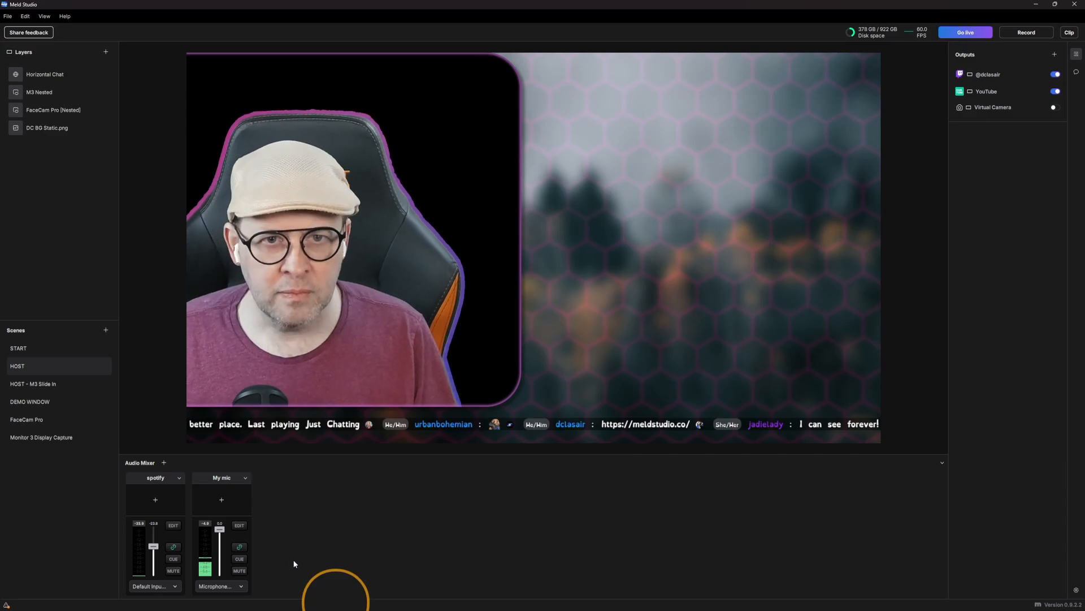
click(37, 347)
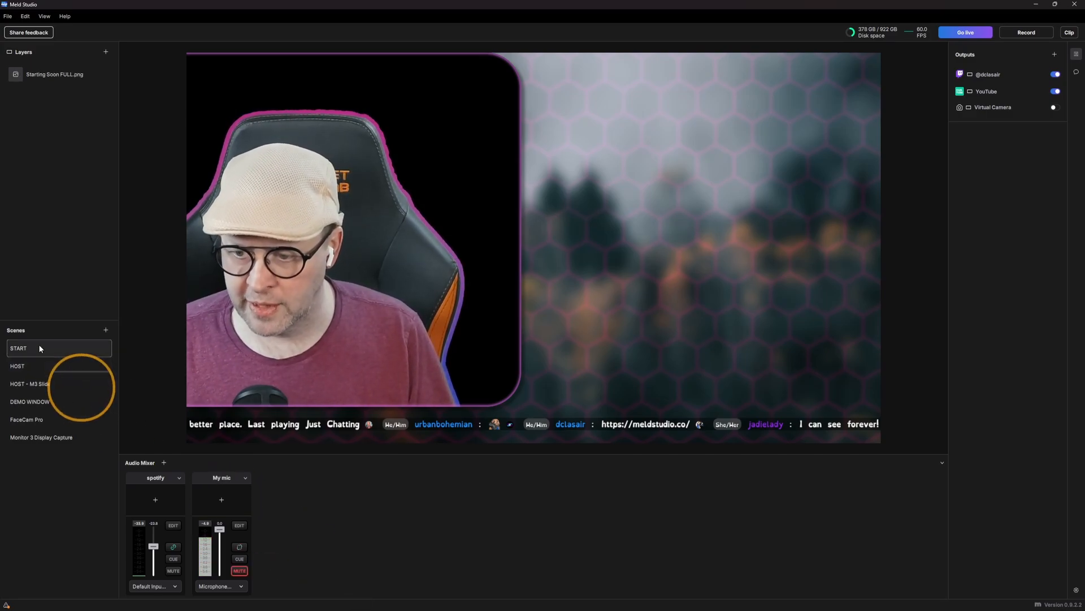
click(240, 570)
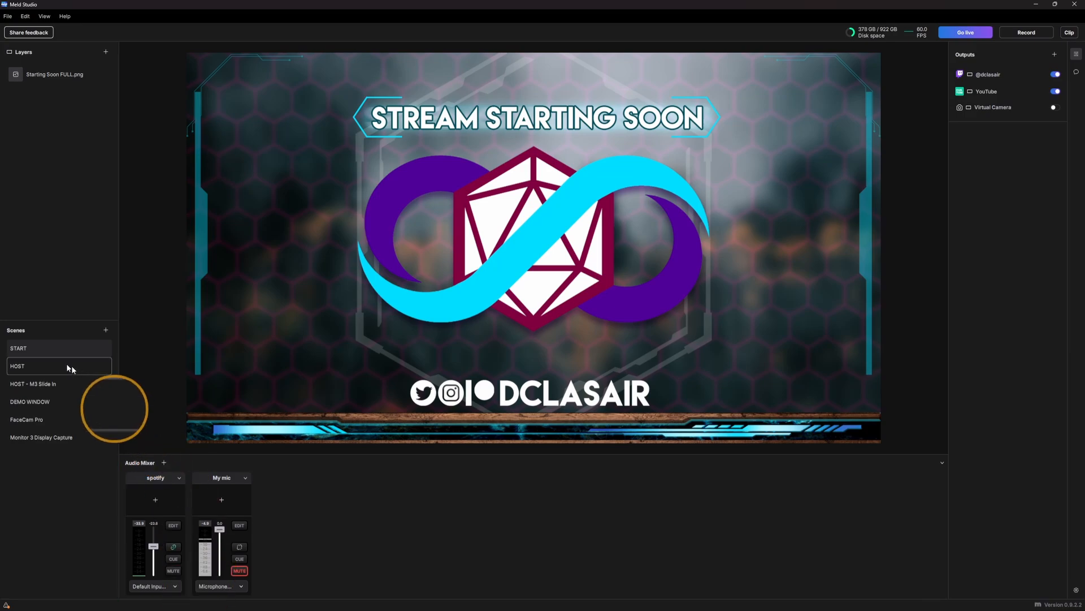
click(47, 366)
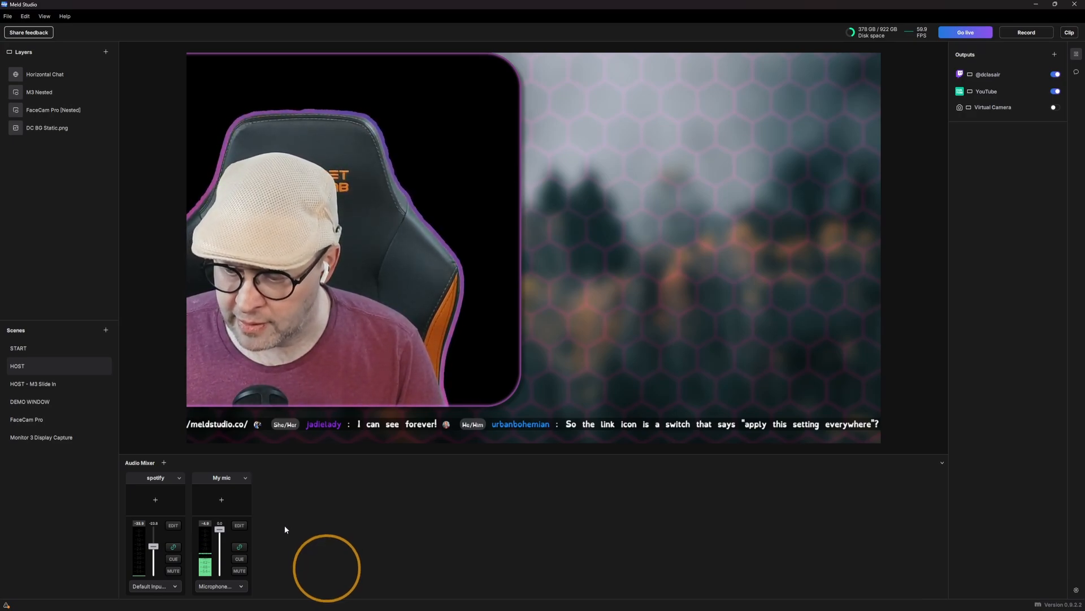
click(55, 384)
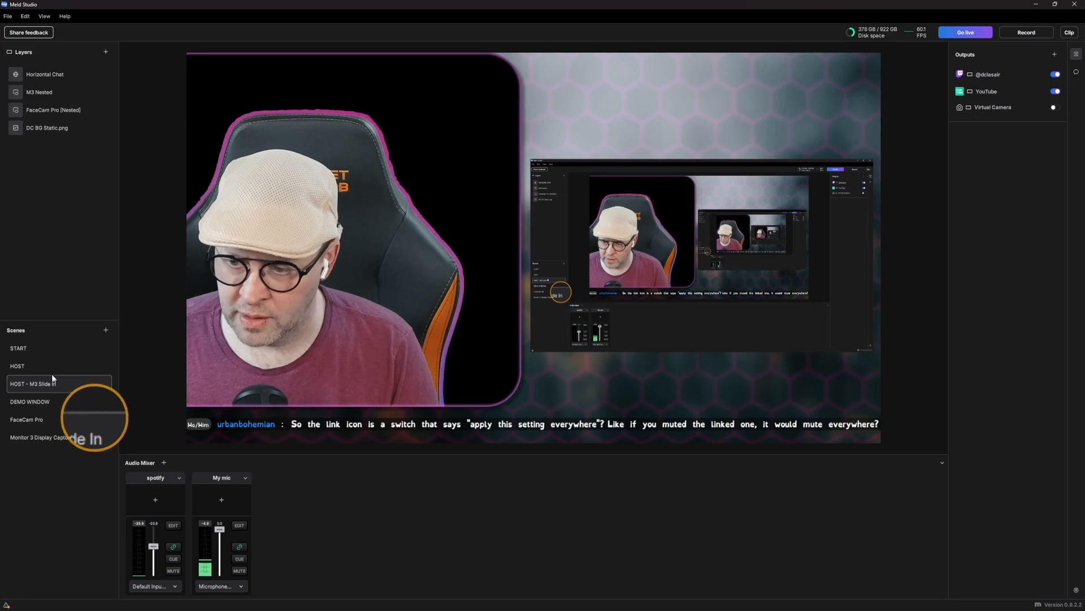
click(47, 367)
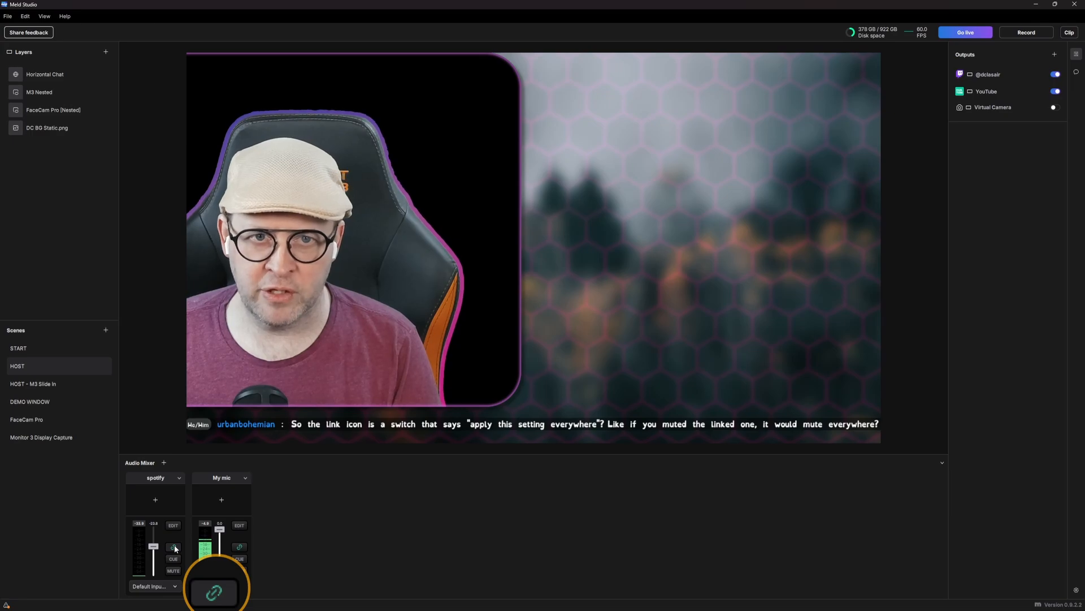
- In the START scene, link the My mic track to the global settings and unlink it again
click(43, 342)
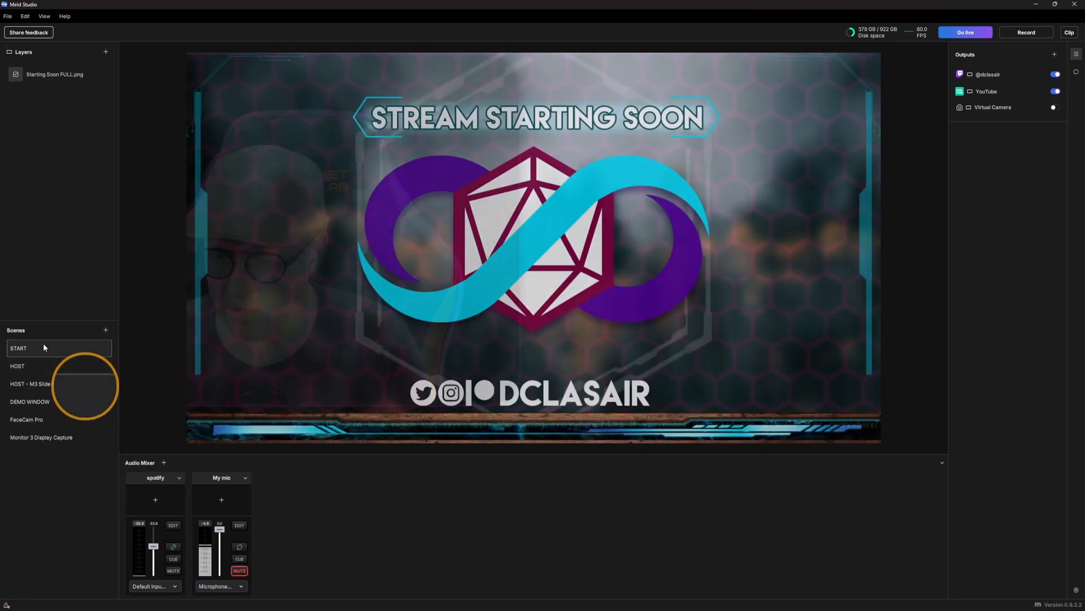
click(238, 571)
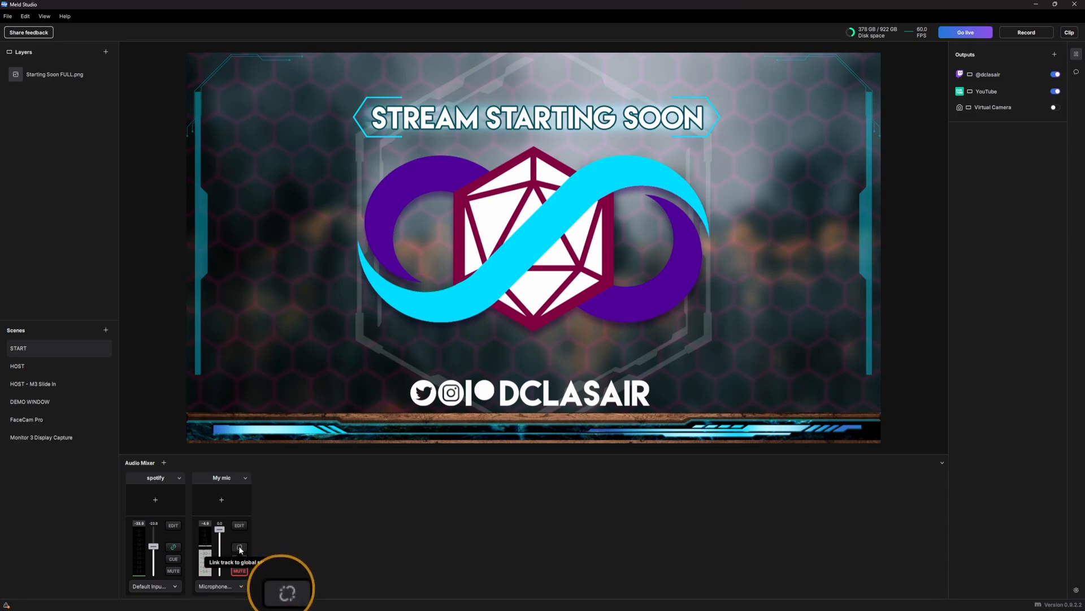
click(240, 547)
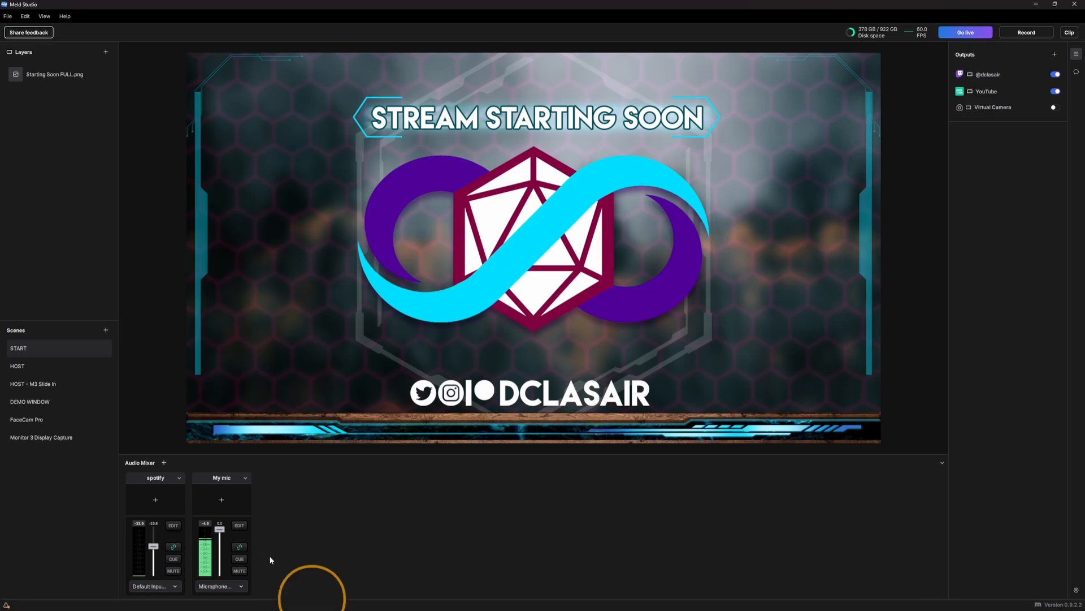
click(241, 547)
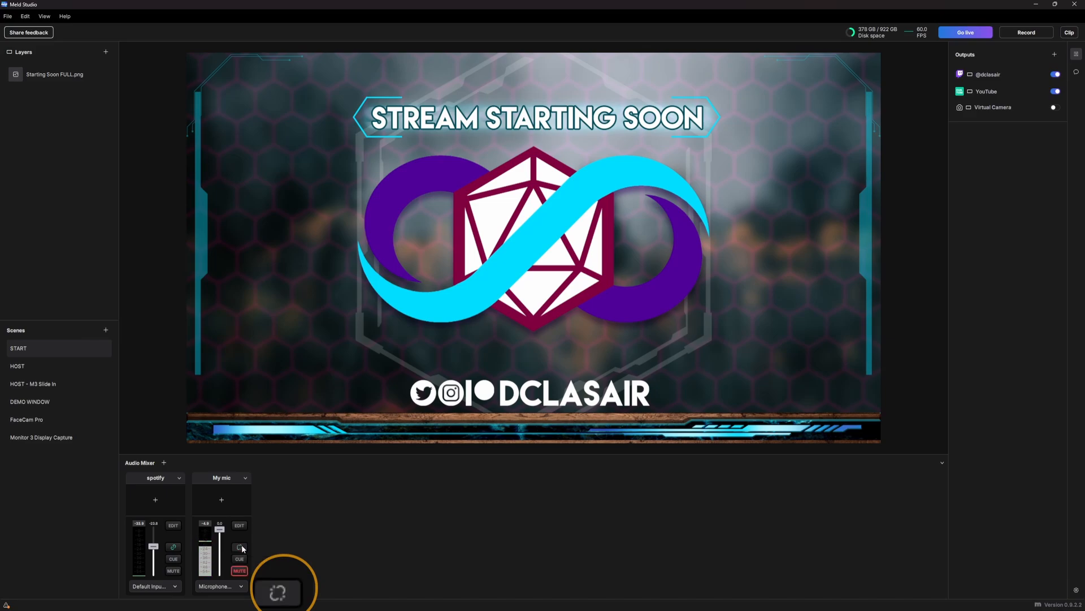
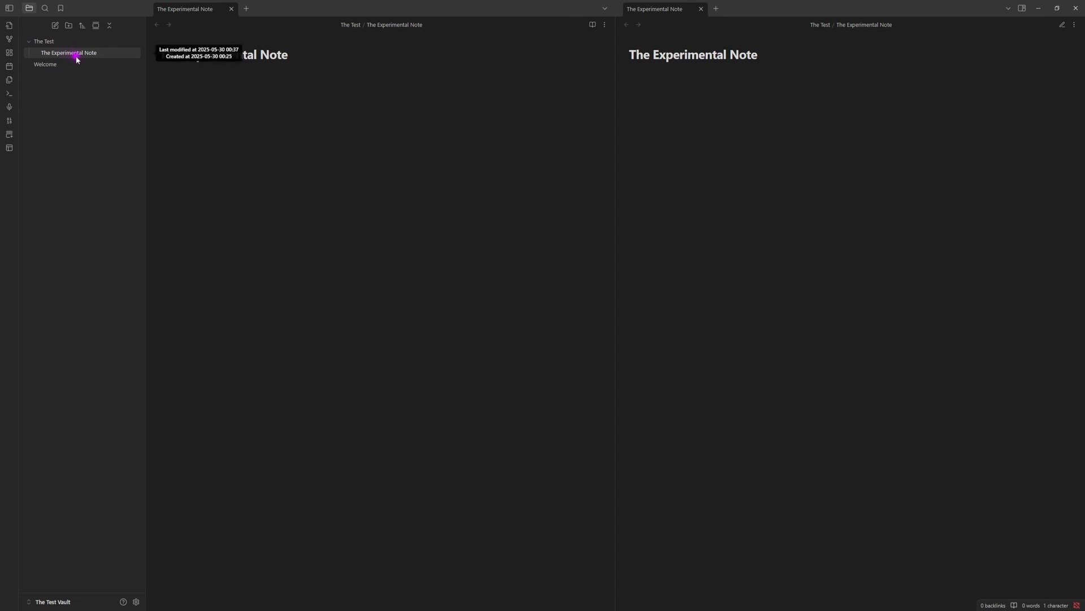
- Switch to Obsidian and examine the file creation options, the Welcome note, and the file options for The Experimental Note
right_click(57, 120)
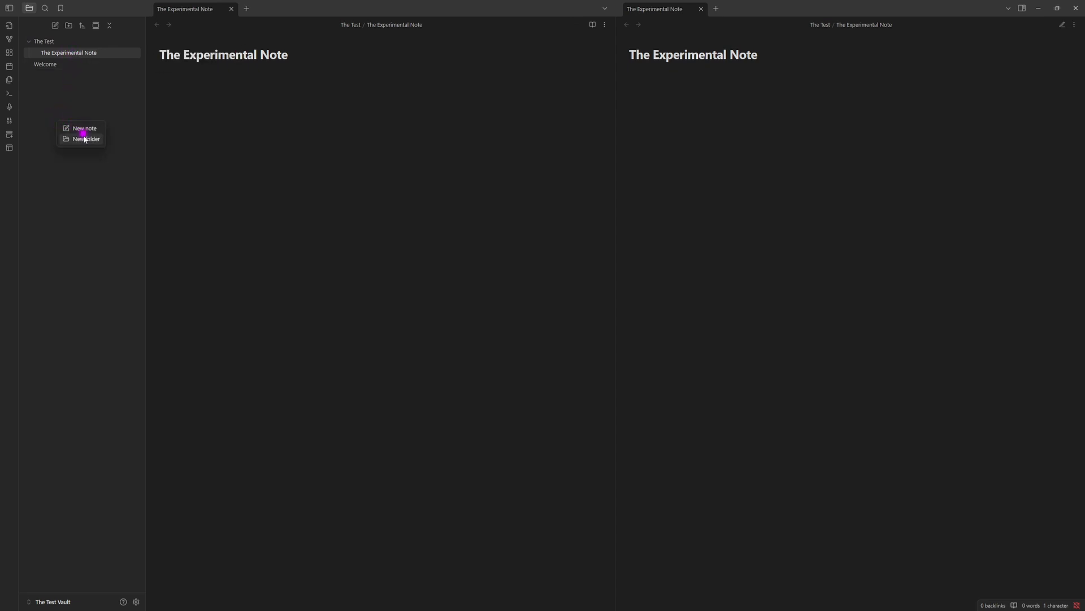
click(85, 93)
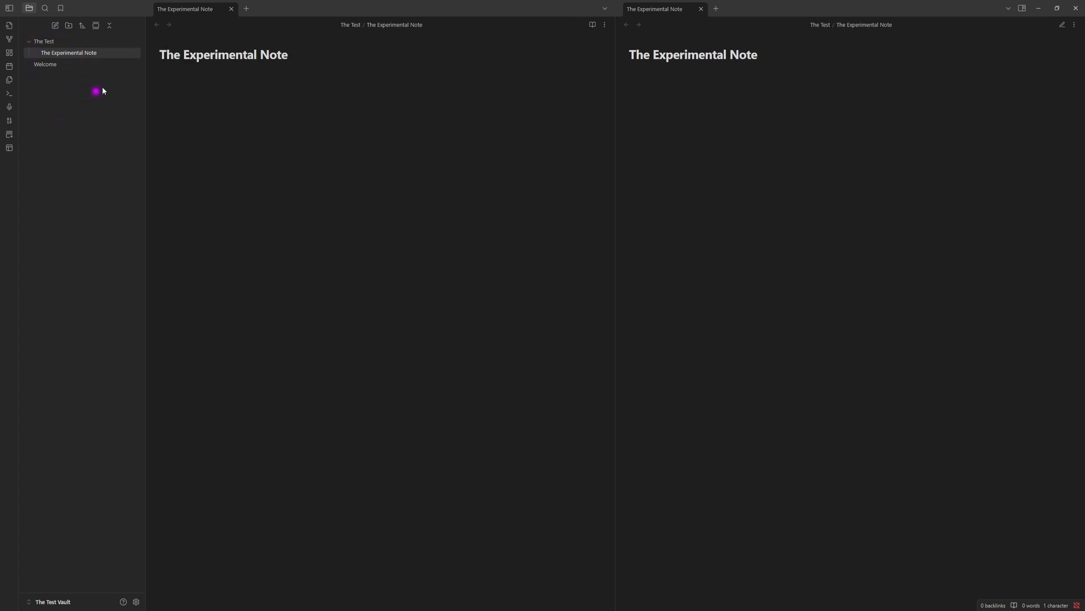
click(50, 66)
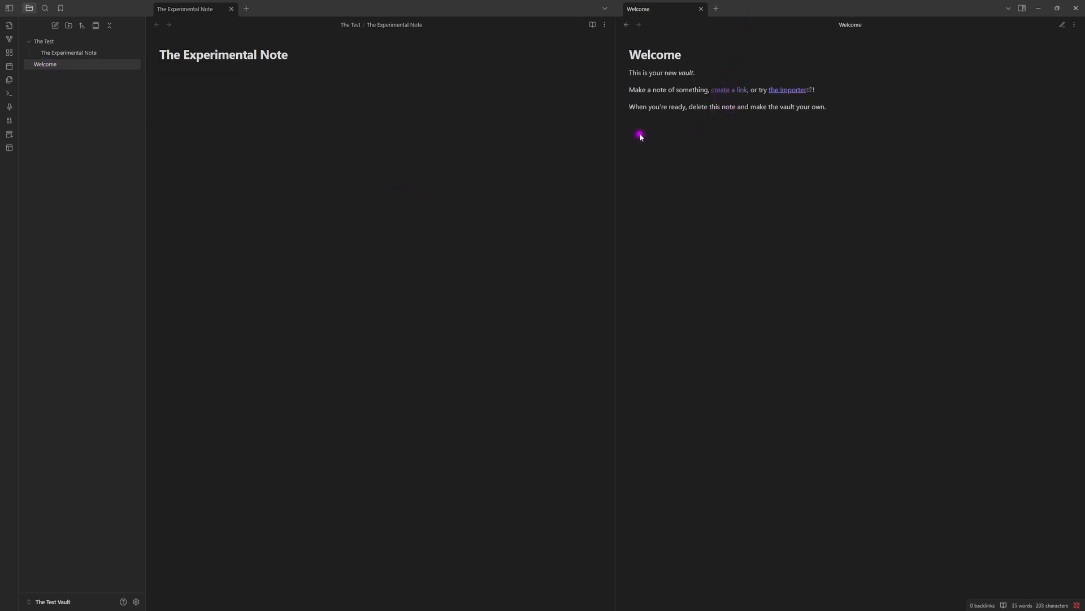
click(62, 56)
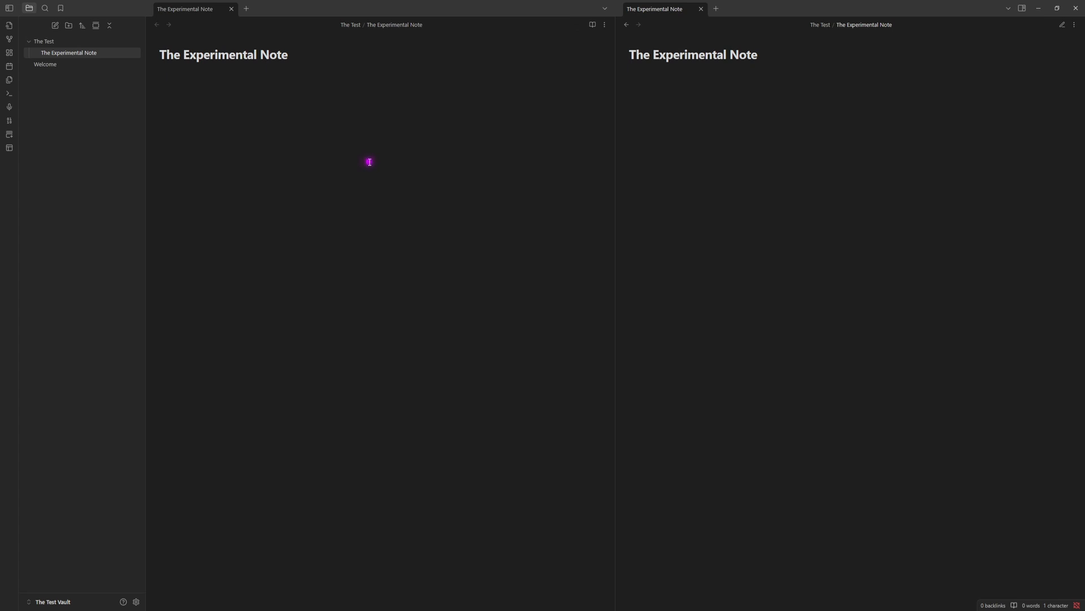
right_click(76, 56)
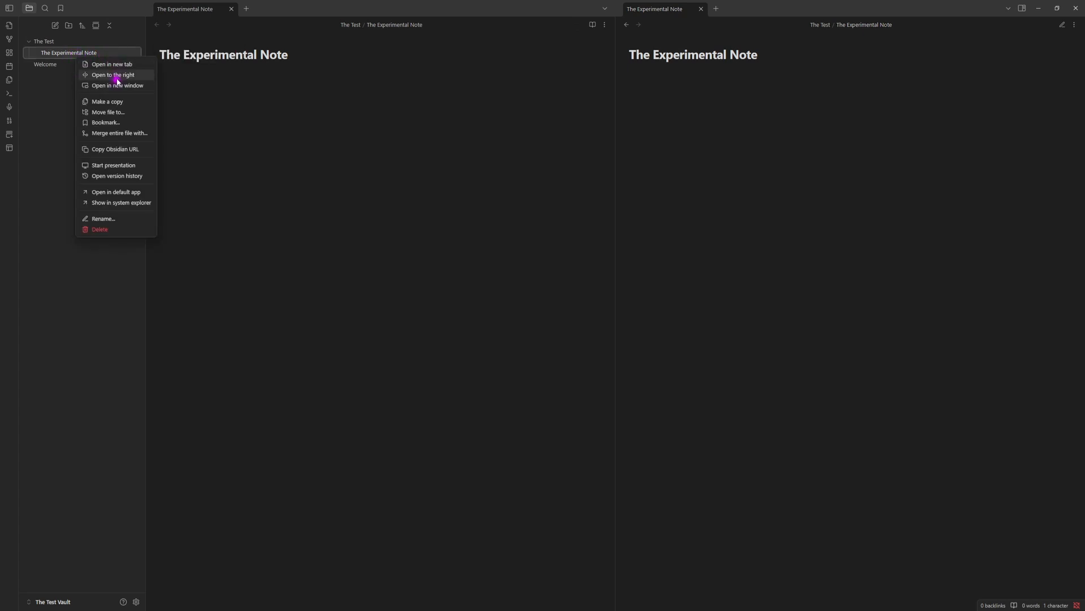
click(26, 229)
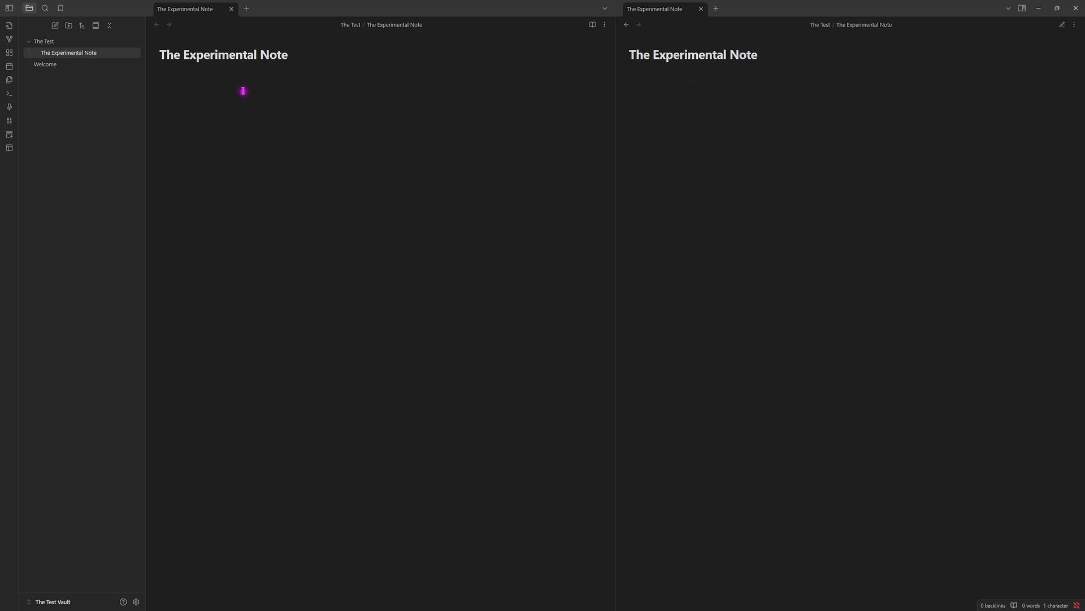
- Add a level-one Markdown heading "Heading 1" and a level-two heading "Heading 2" below it in The Experimental Note
click(203, 81)
text(#)
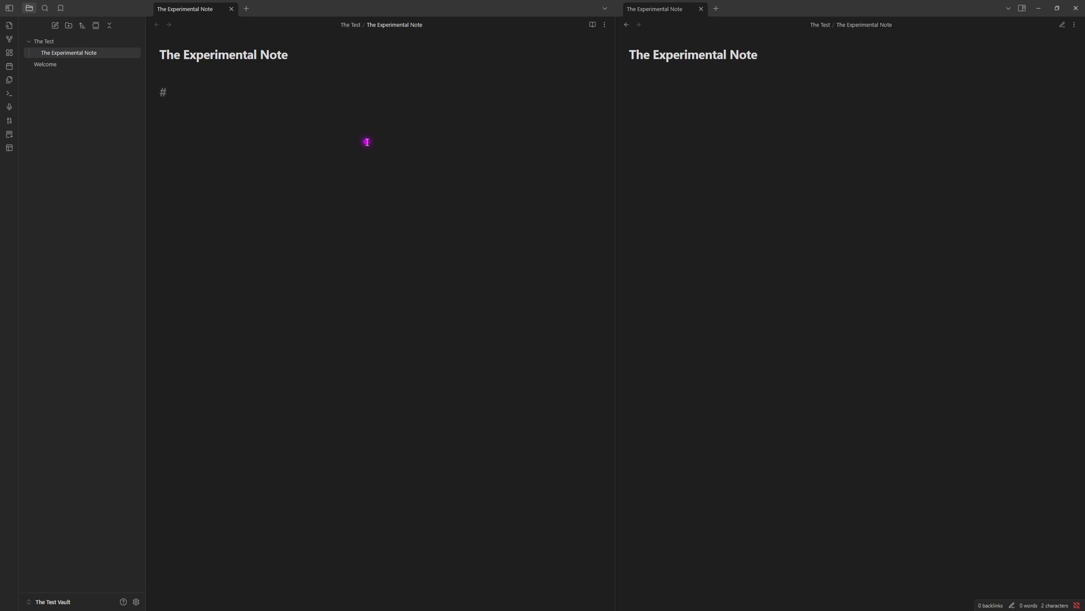
text( Heading 1)
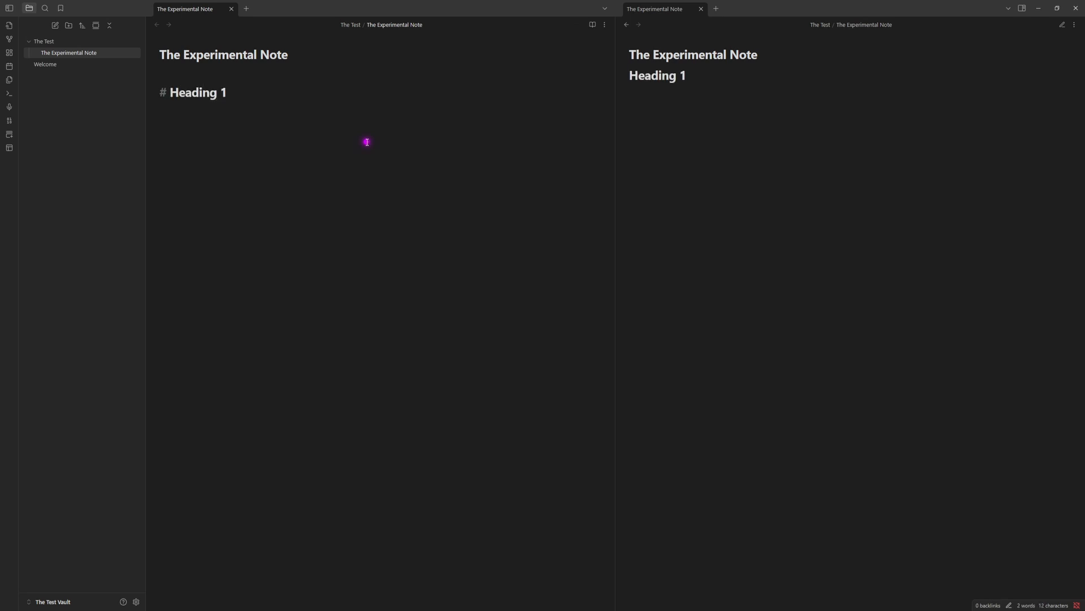
key(Return)
text(#)
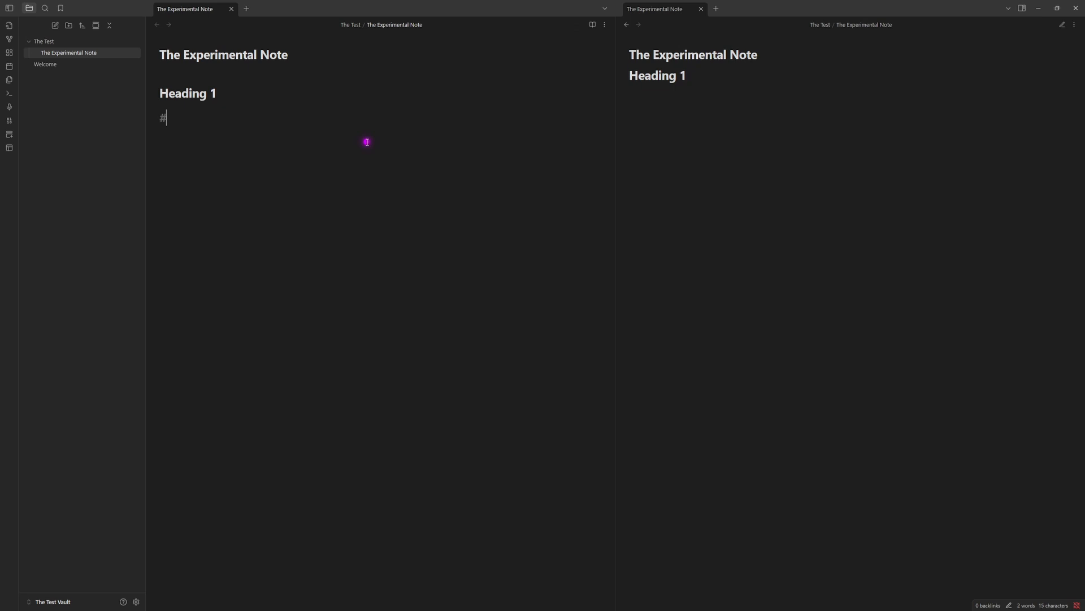
text(# Heading )
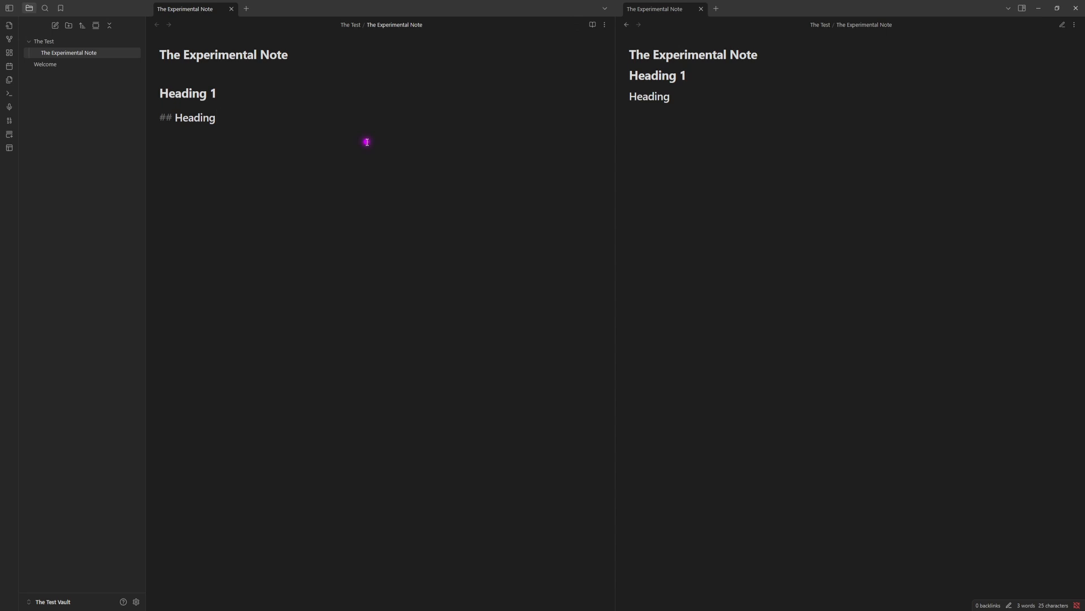
text(2)
key(Return)
- Insert blank lines between Heading 1 and Heading 2 in The Experimental Note
click(225, 93)
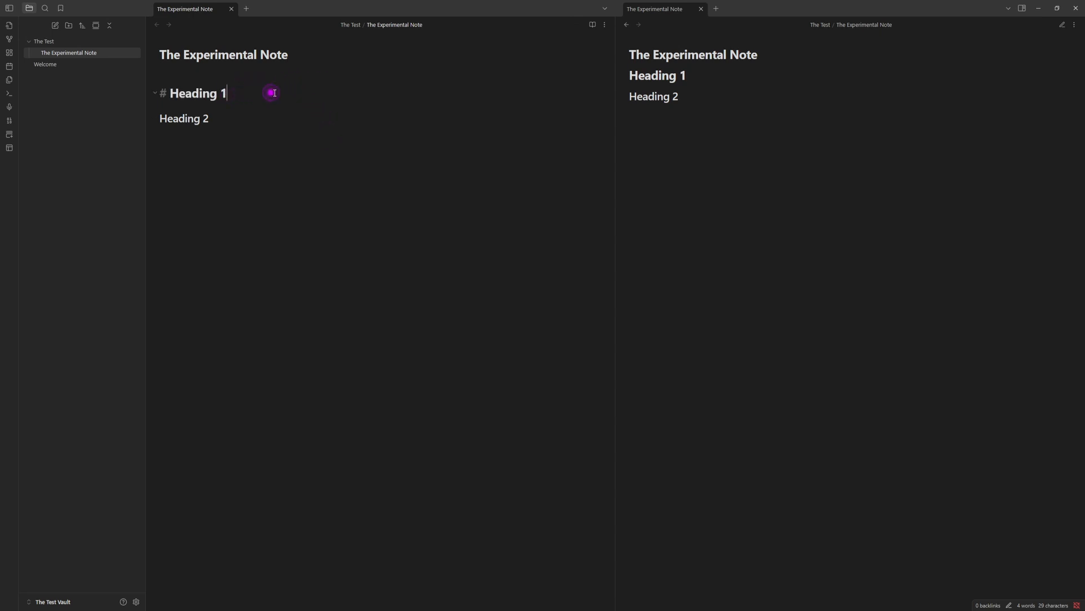
key(Return)
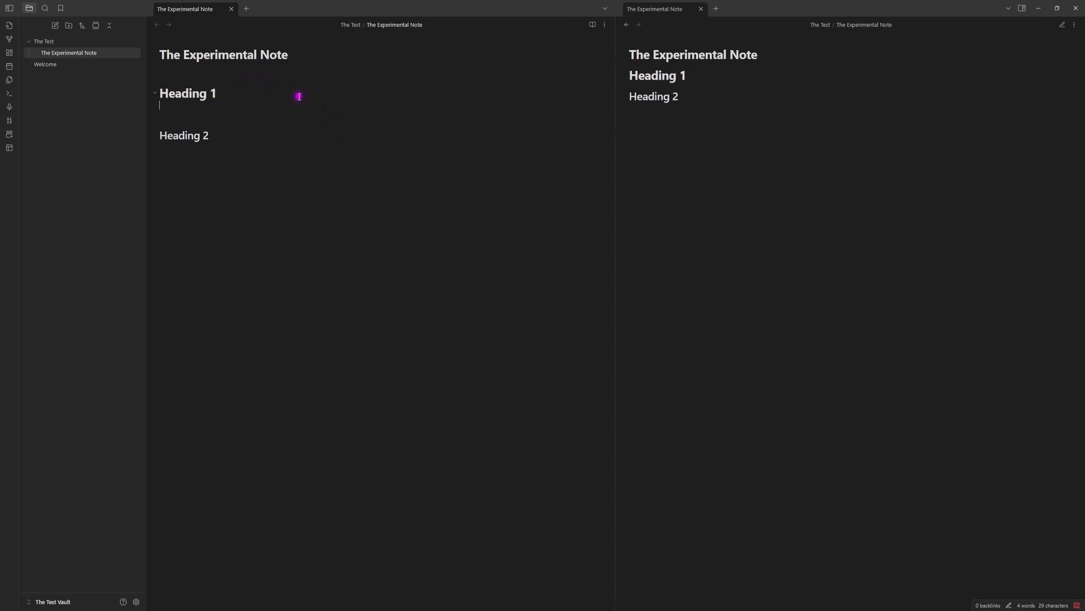
key(Return)
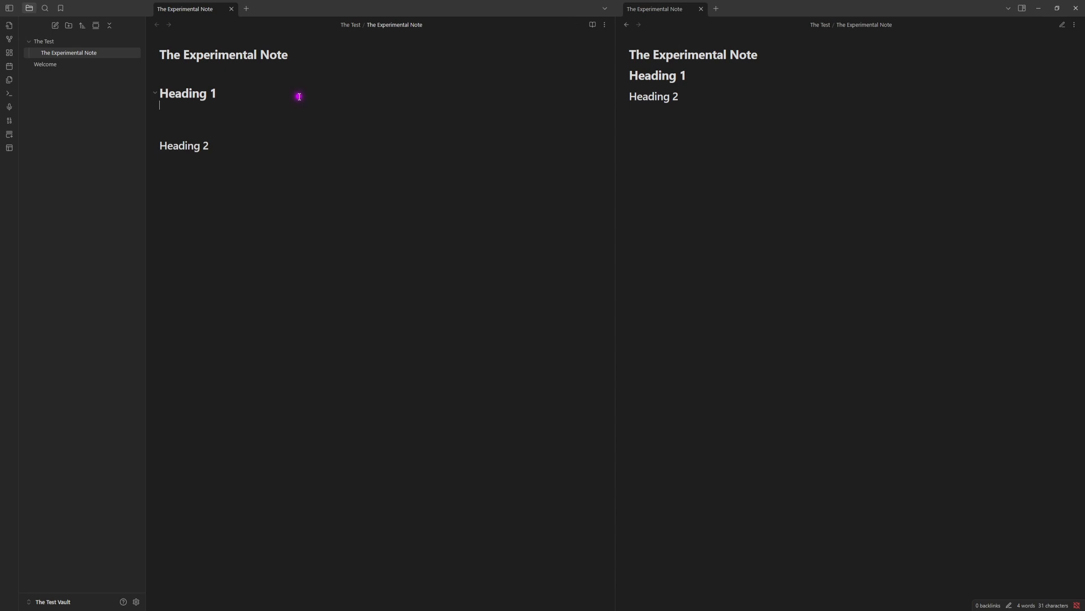
- Try placeholder body text on the line directly below Heading 1 and delete it
text(wdf)
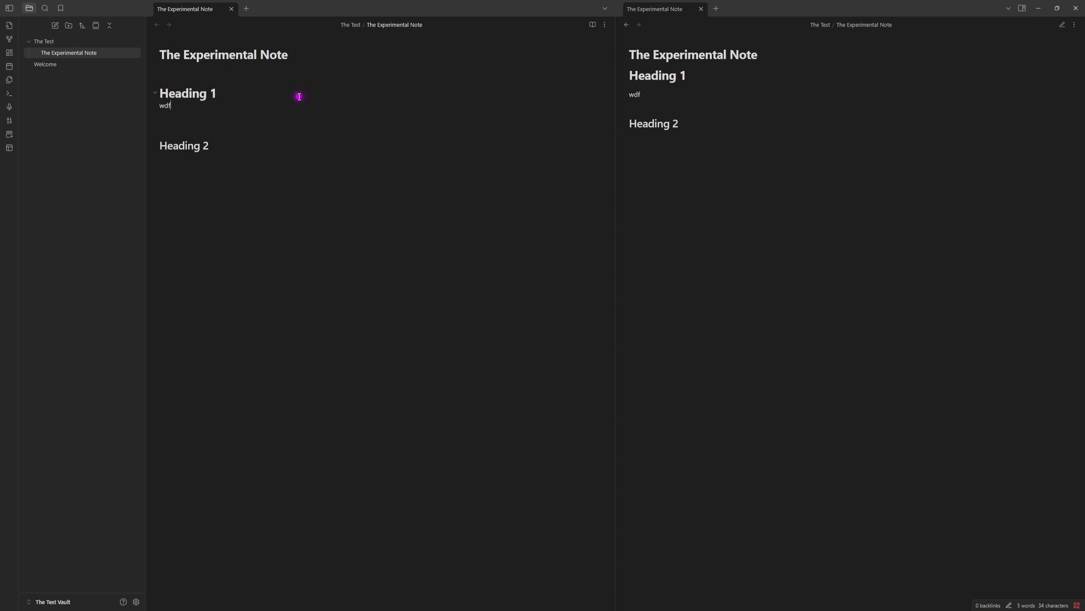
text(fsdfsdfsdf)
key(BackSpace)
key(BackSpace)
key(BackSpace)
key(BackSpace)
key(BackSpace)
key(BackSpace)
key(BackSpace)
key(BackSpace)
key(BackSpace)
key(BackSpace)
key(BackSpace)
key(BackSpace)
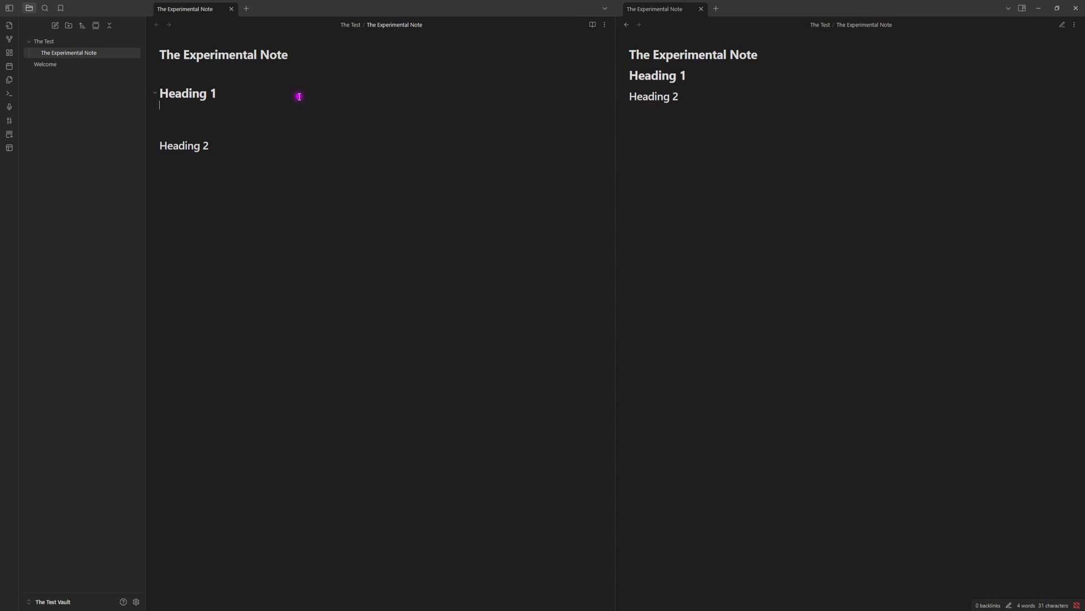
text(SDFE)
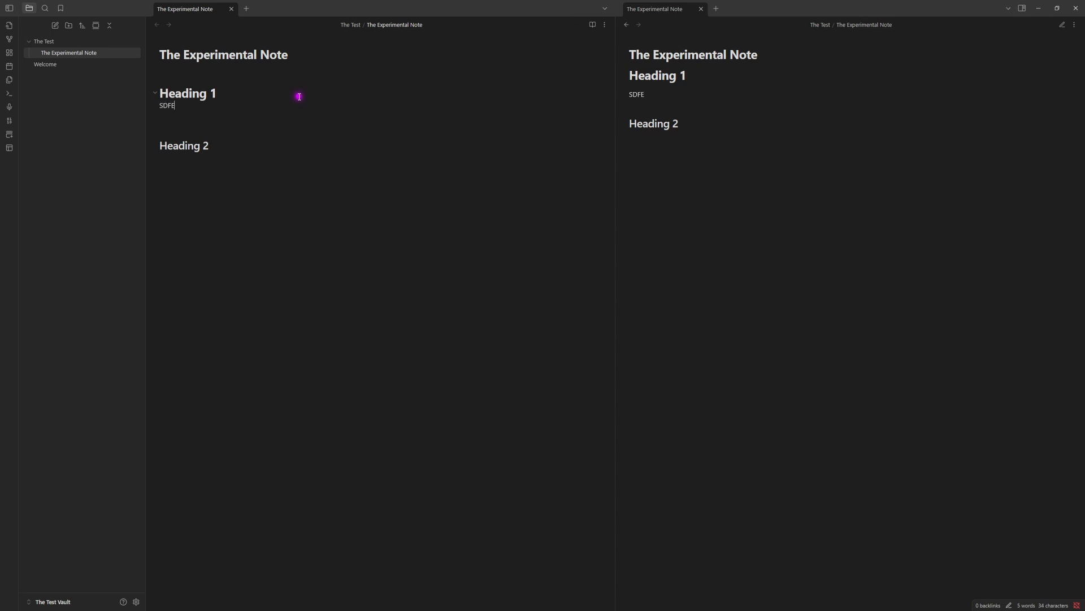
text(fwe)
key(BackSpace)
key(BackSpace)
key(BackSpace)
key(BackSpace)
key(BackSpace)
key(BackSpace)
key(BackSpace)
- Try placeholder text one blank line below Heading 1, then remove it along with the extra blank lines
key(Return)
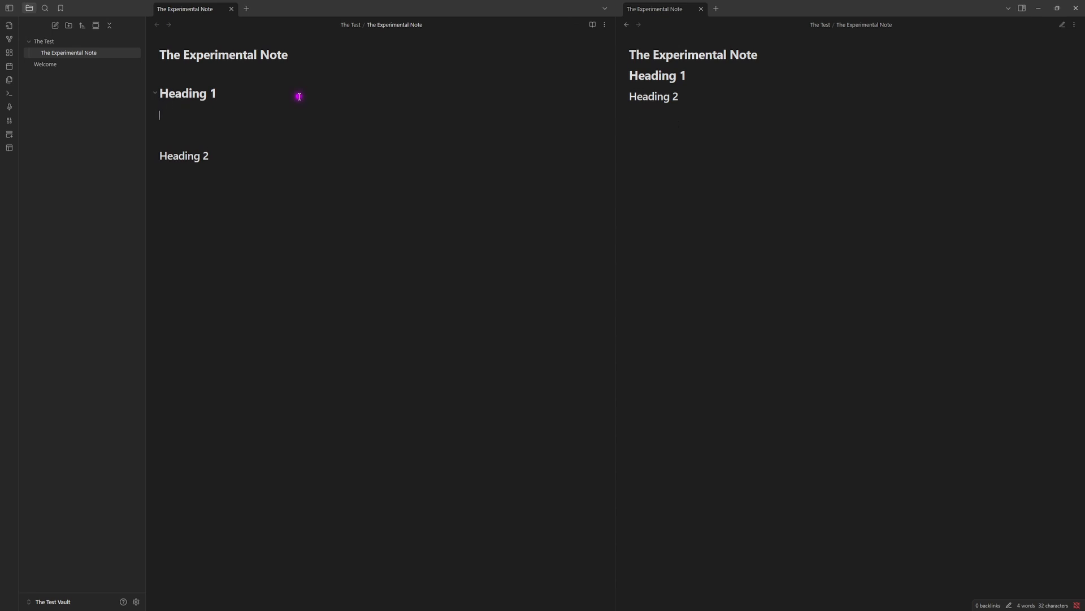
text(Seru)
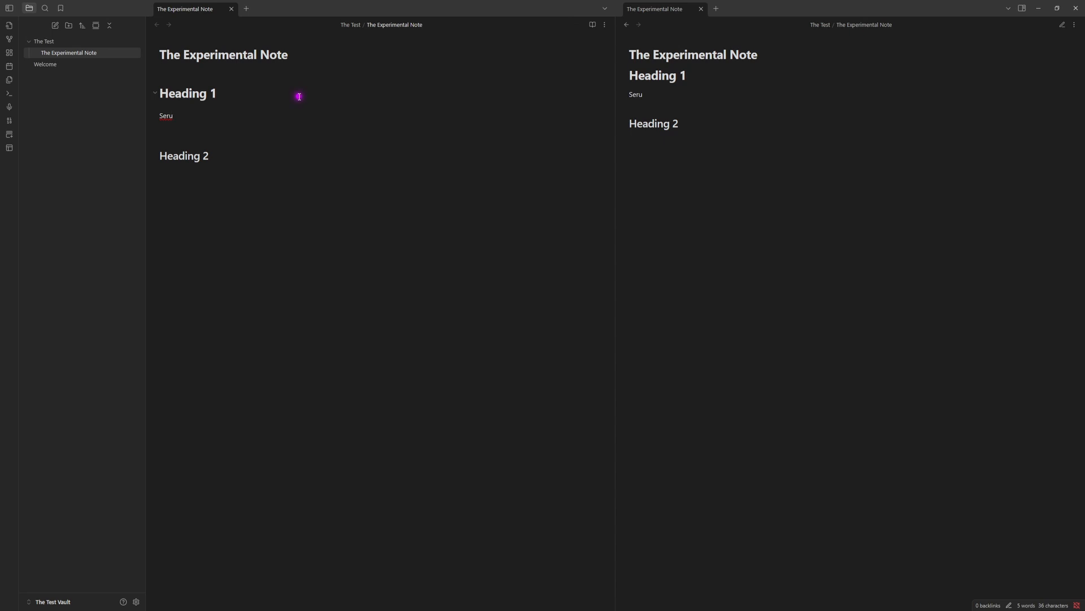
text(isidf)
key(BackSpace)
key(BackSpace)
key(BackSpace)
key(BackSpace)
key(BackSpace)
key(BackSpace)
key(BackSpace)
key(BackSpace)
key(BackSpace)
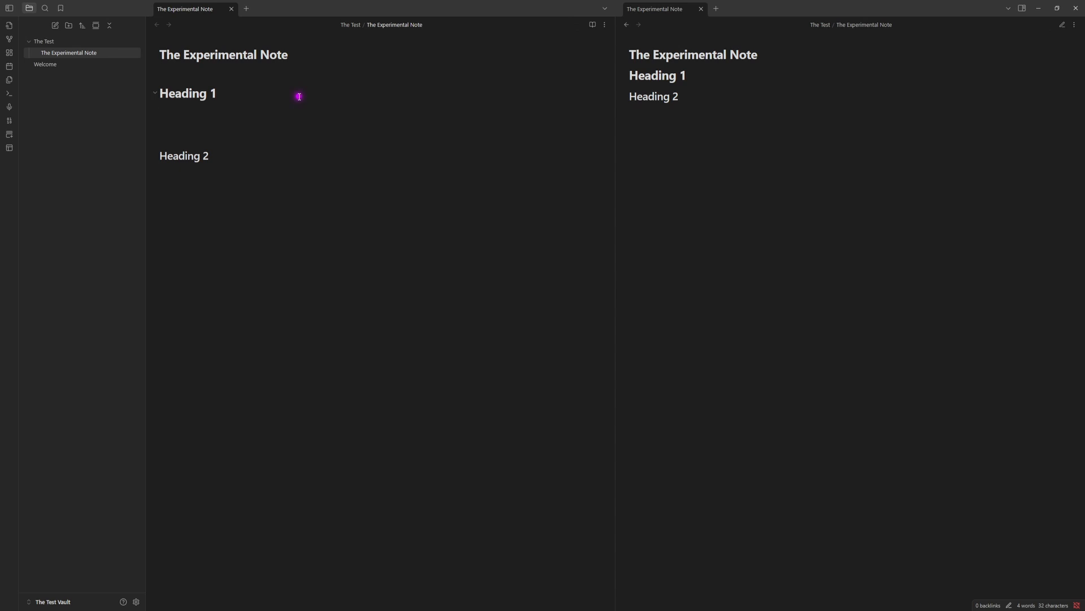
key(BackSpace)
key(BackSpace)
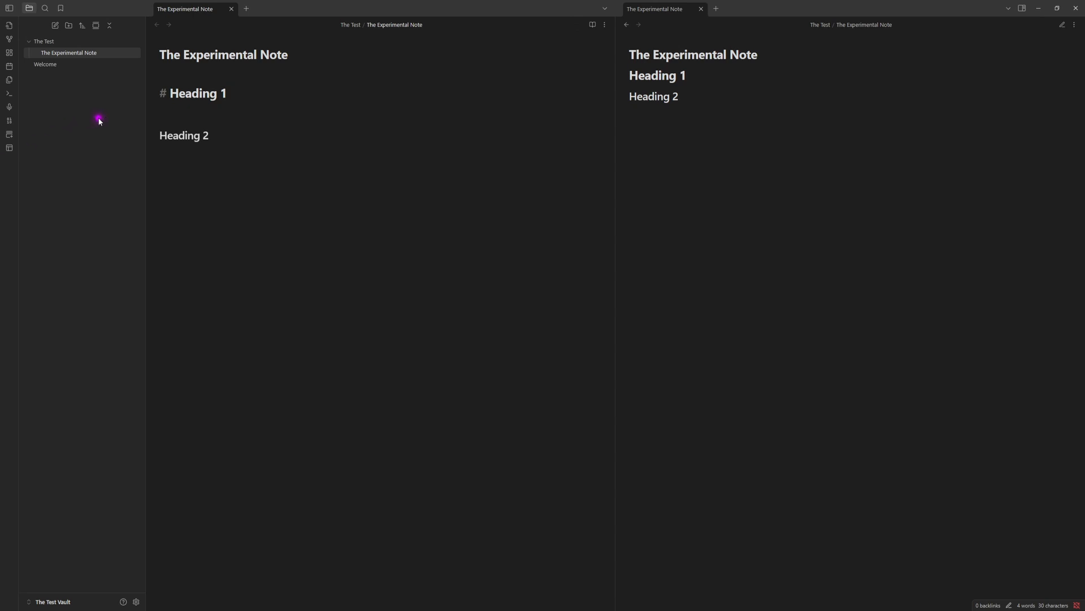
- Add a Markdown horizontal rule with "---" below Heading 2, separated by a blank line
click(243, 147)
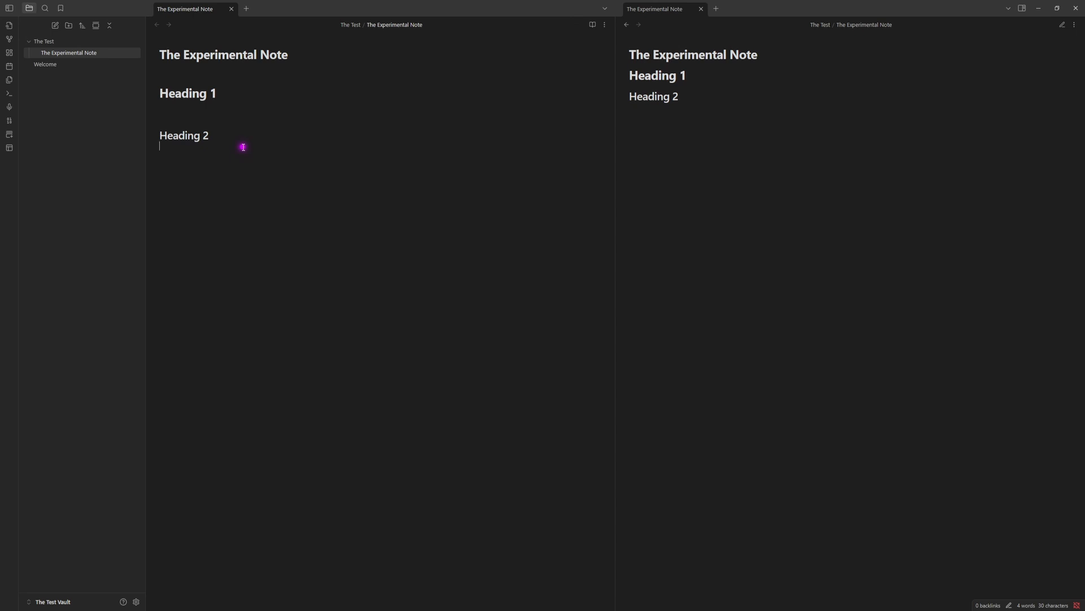
key(Return)
text(---)
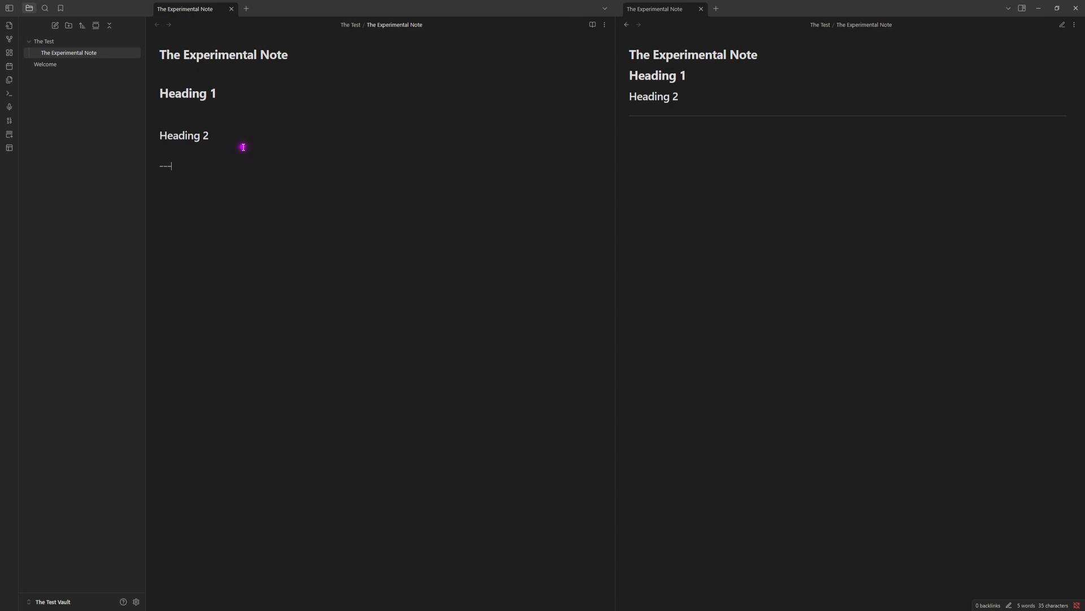
key(Return)
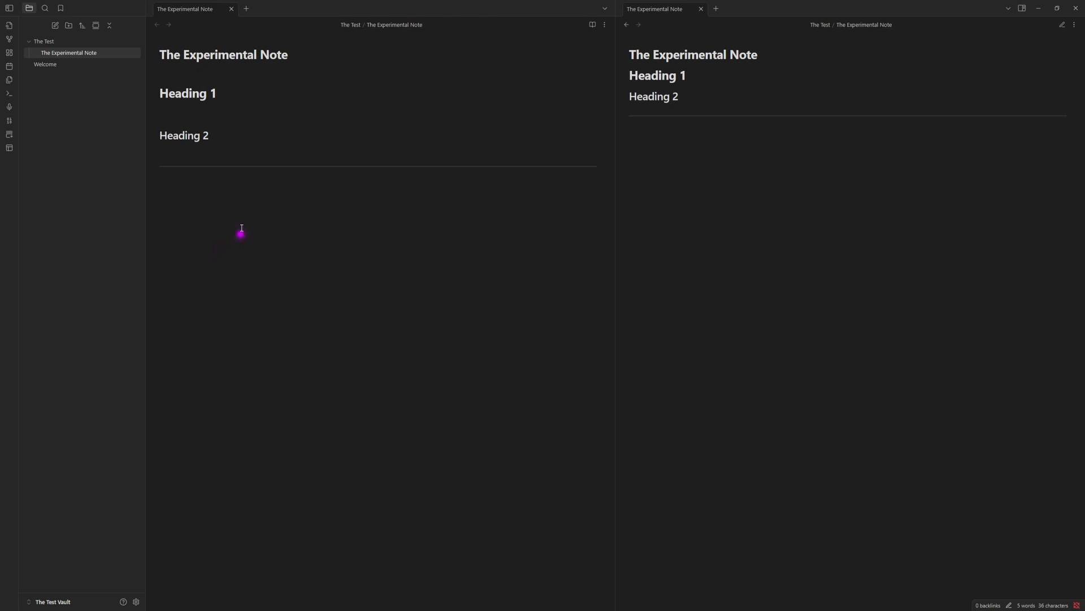
- Add the word "Hello" below the horizontal rule in bold italic, using triple asterisks around it
click(222, 201)
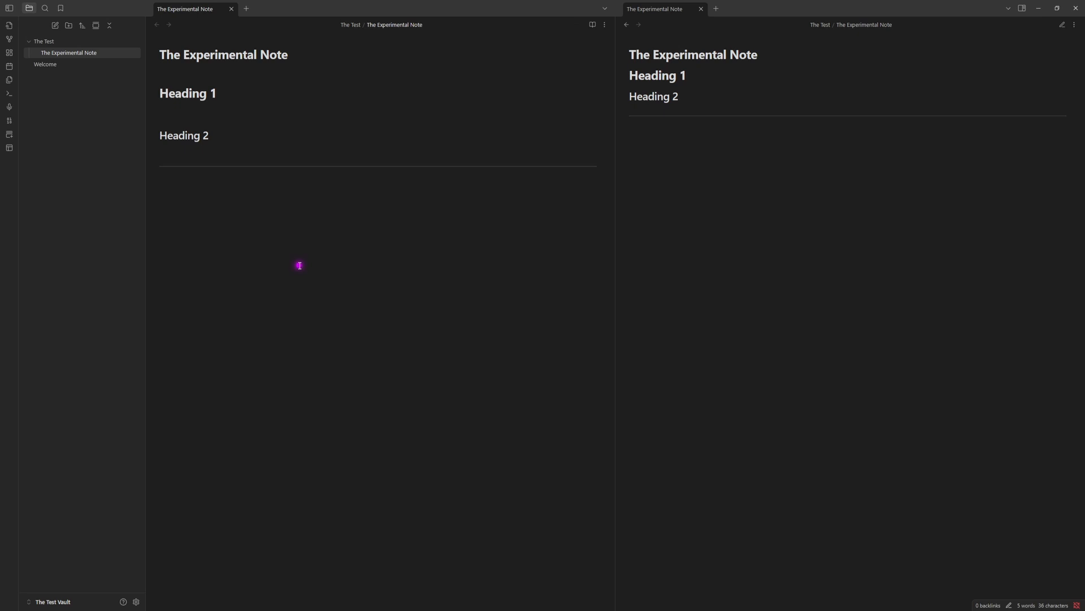
text(*)
key(BackSpace)
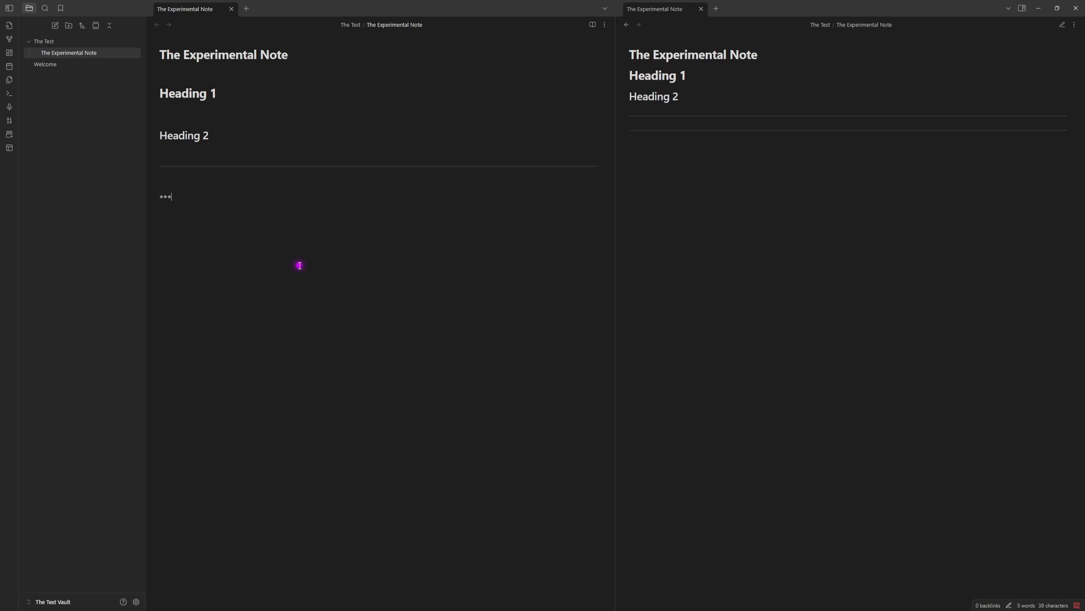
text(Hello)
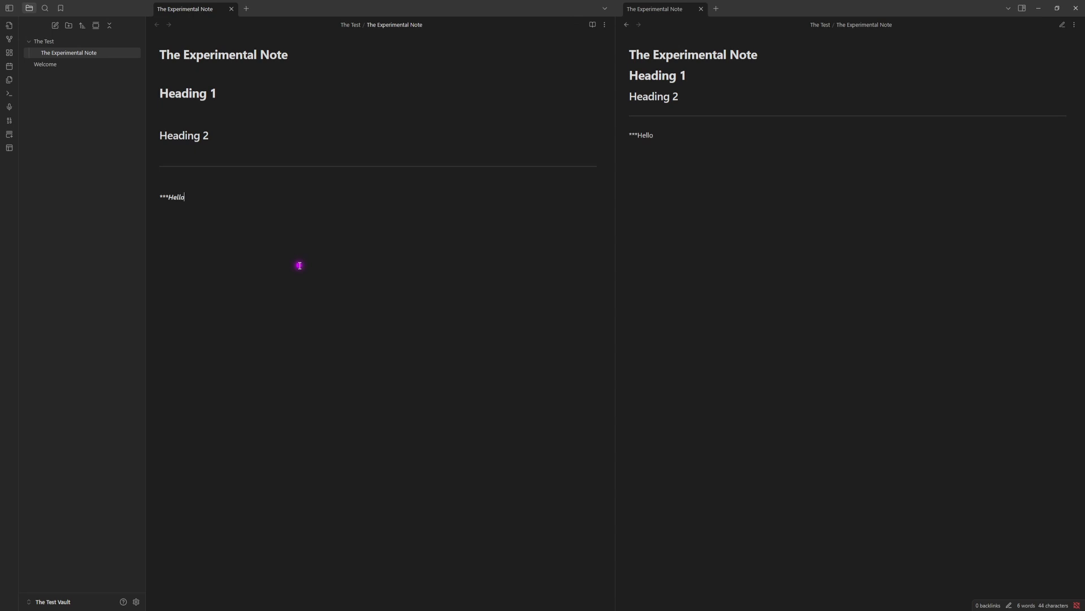
text(***)
key(Return)
- Add a second line "Hello" in bold, enclosed in double asterisks
text(**)
text(Herllo)
key(BackSpace)
key(BackSpace)
key(BackSpace)
key(BackSpace)
text(lo**)
key(Return)
- Add a third line "Hello" in italics, enclosed in single asterisks, followed by blank lines
text(*Hello)
key(Return)
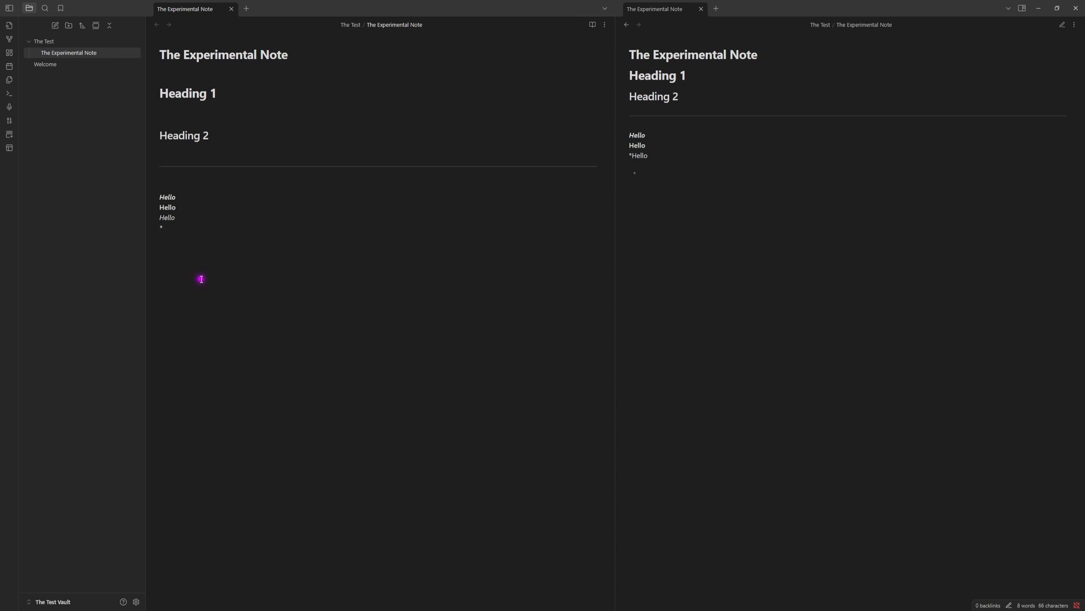
key(Up)
key(Right)
key(Right)
key(Right)
text(*)
key(Return)
key(Return)
key(Return)
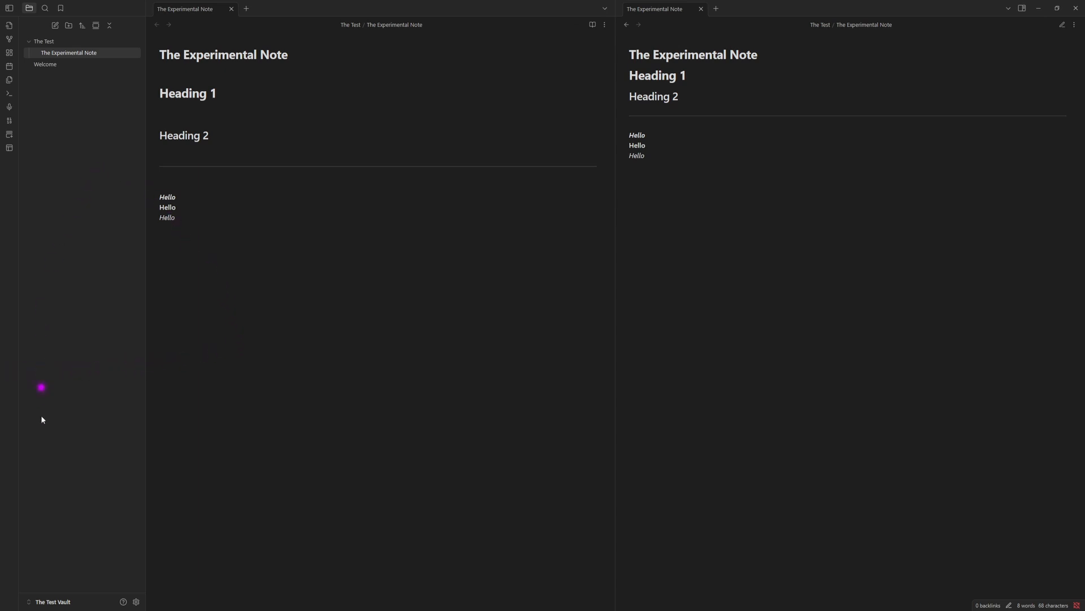
- Create a new note in the vault root and title it "Welcome All"
right_click(74, 295)
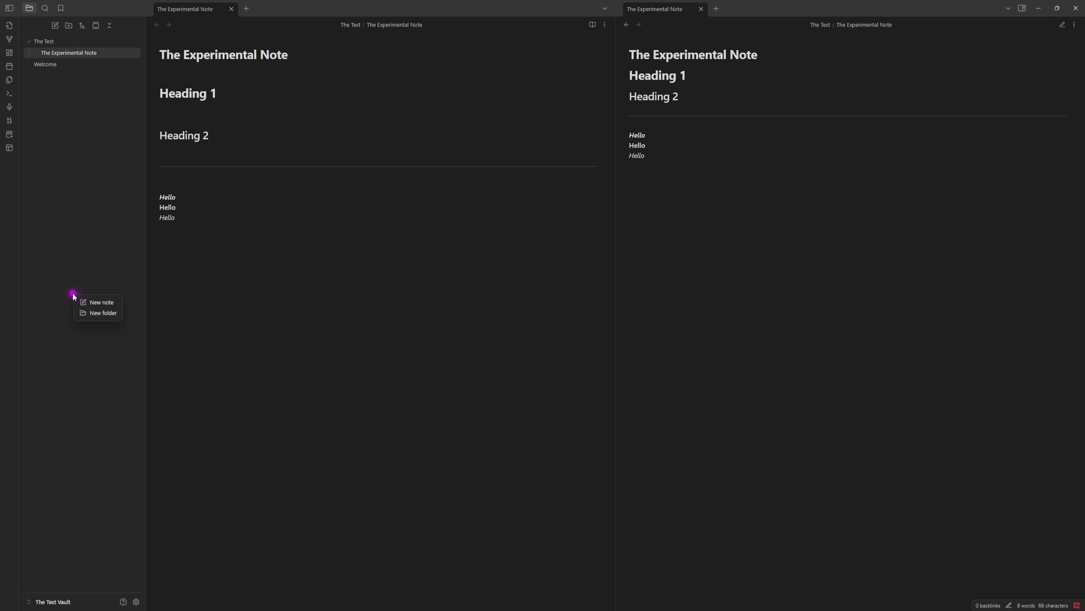
click(98, 304)
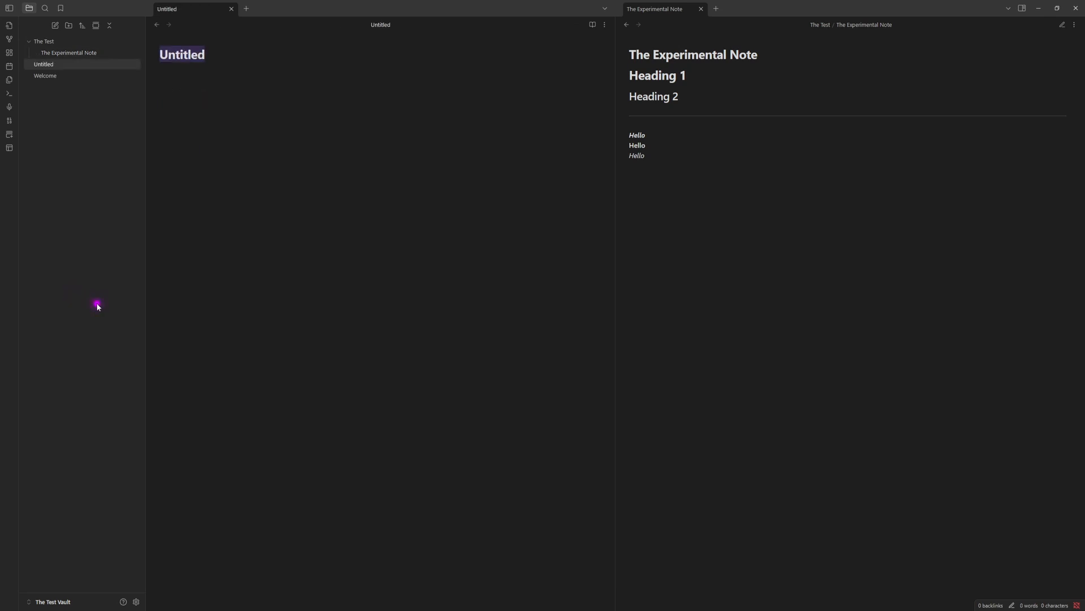
text(Welco)
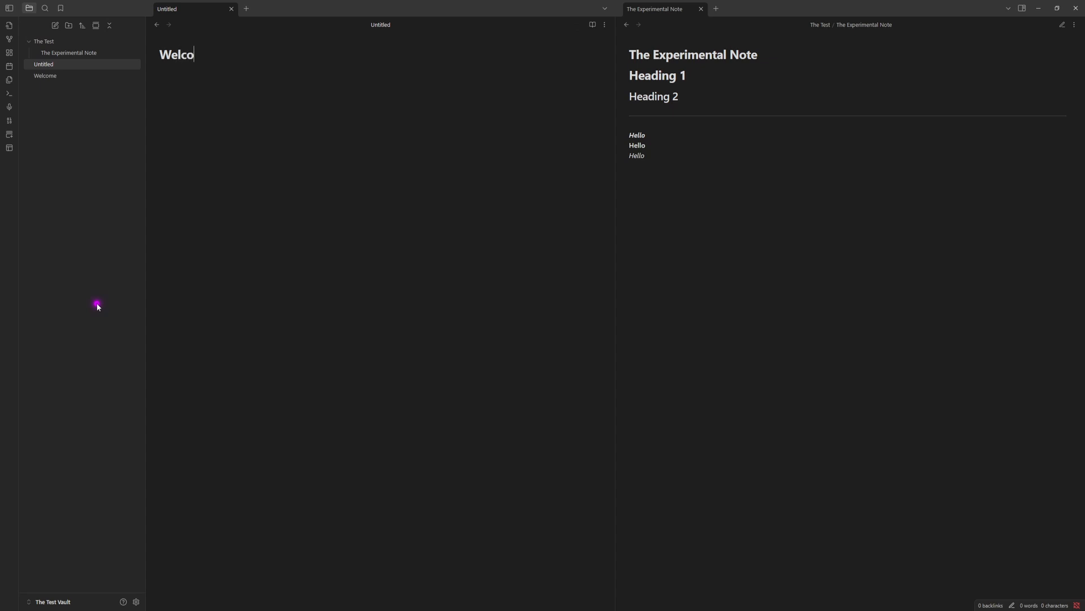
text(me All)
click(72, 114)
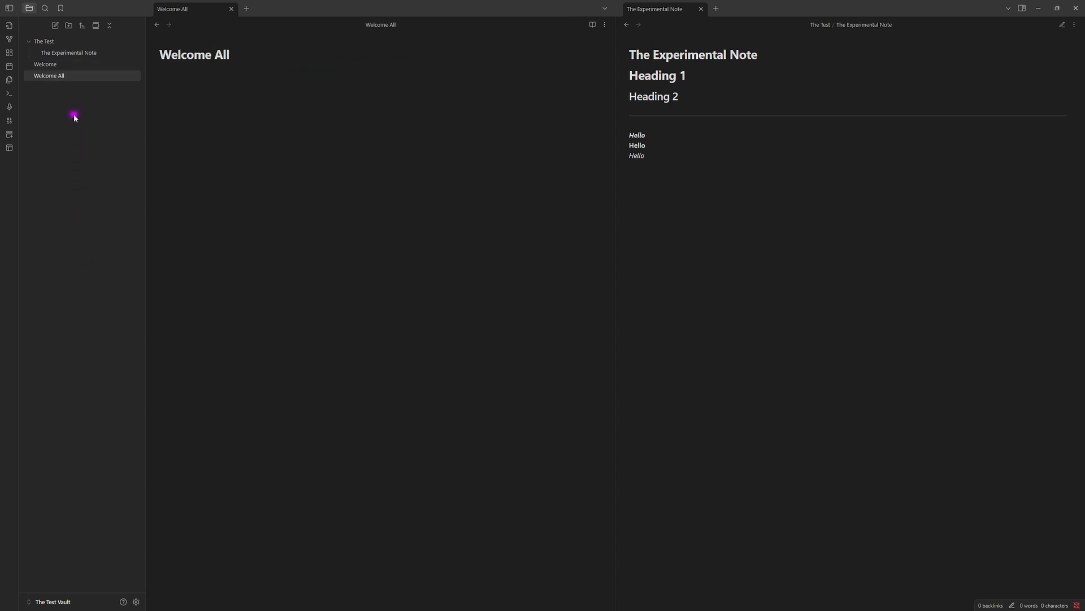
- In The Experimental Note, insert an internal link to Welcome All below the Hello lines and test it from the reading view
click(70, 56)
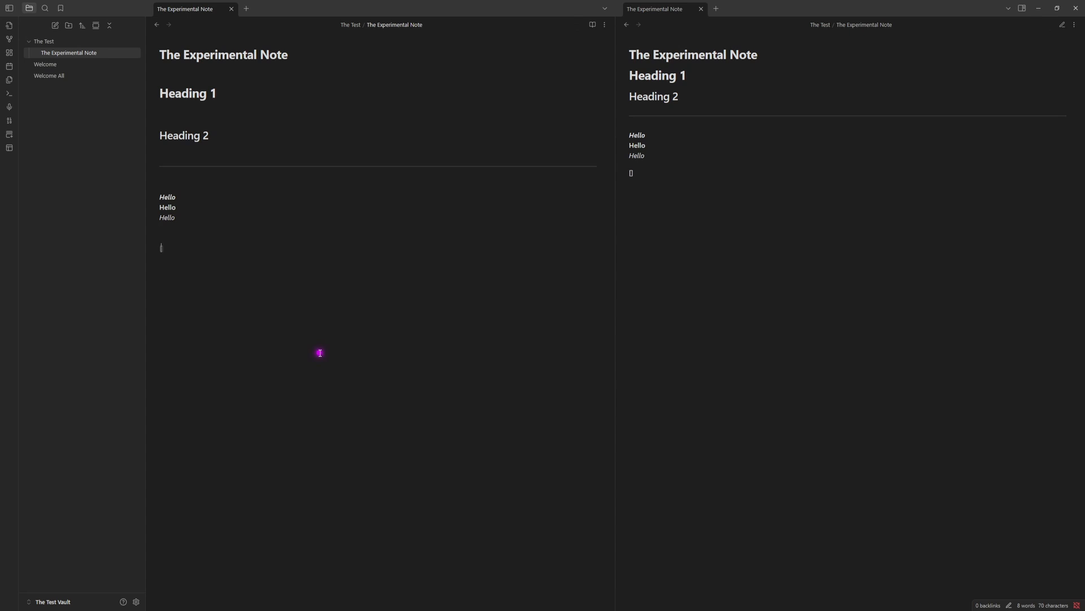
text([)
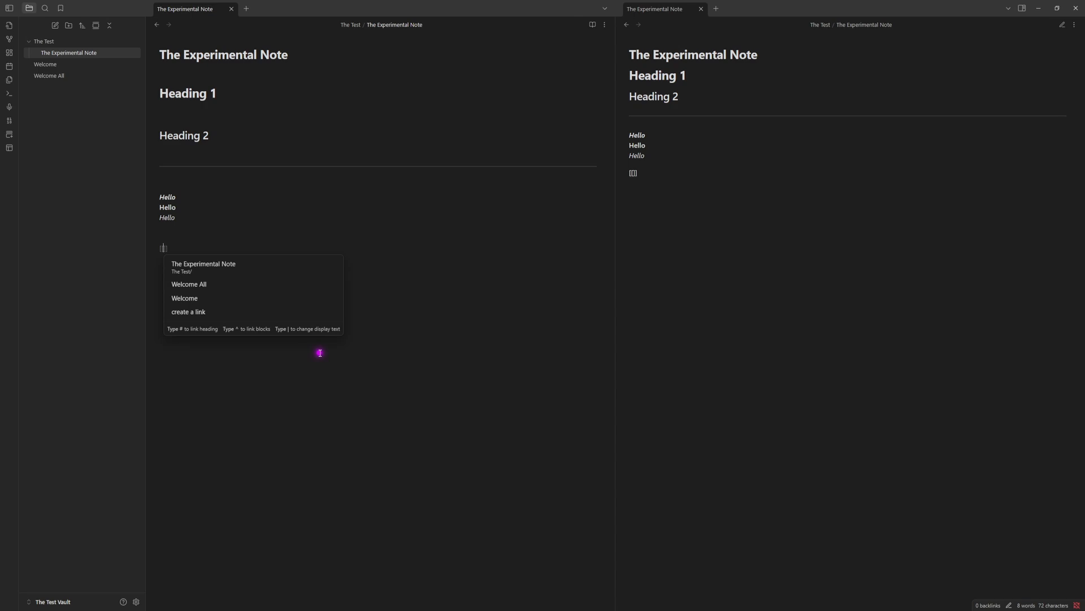
click(190, 285)
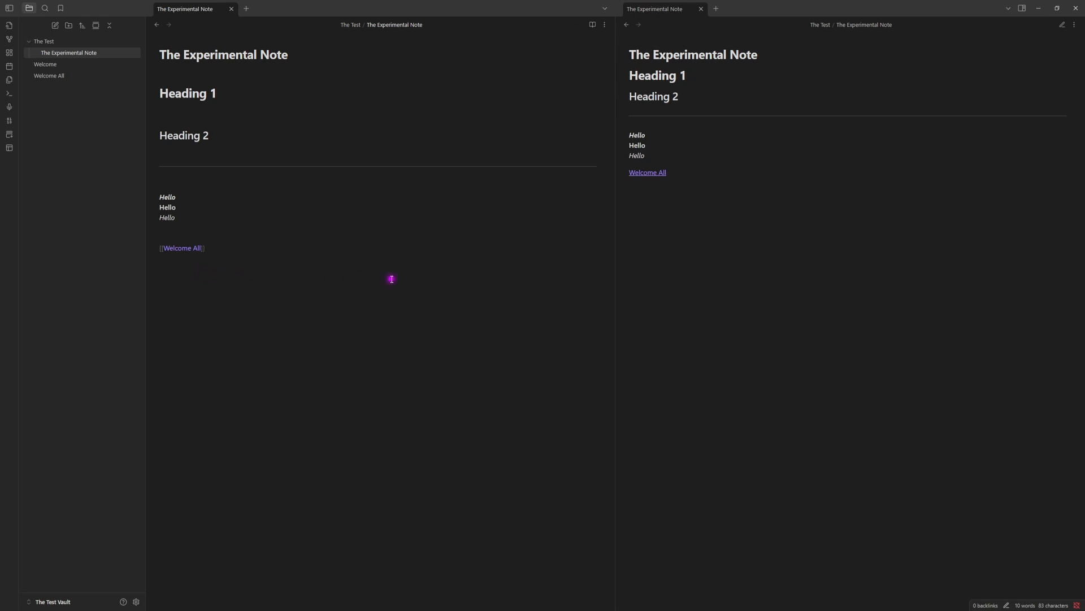
click(649, 174)
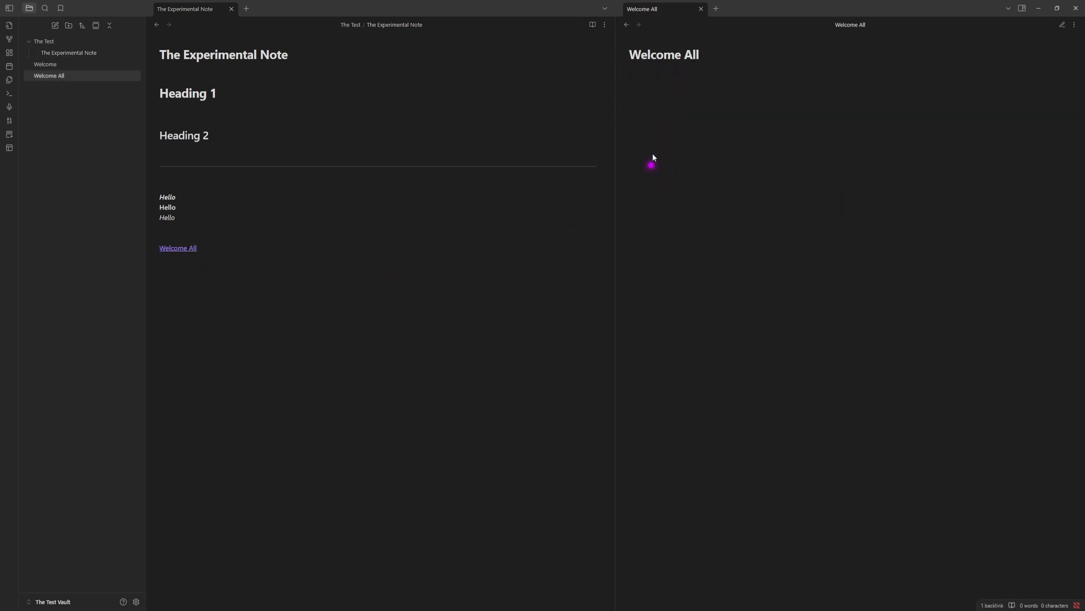
click(627, 24)
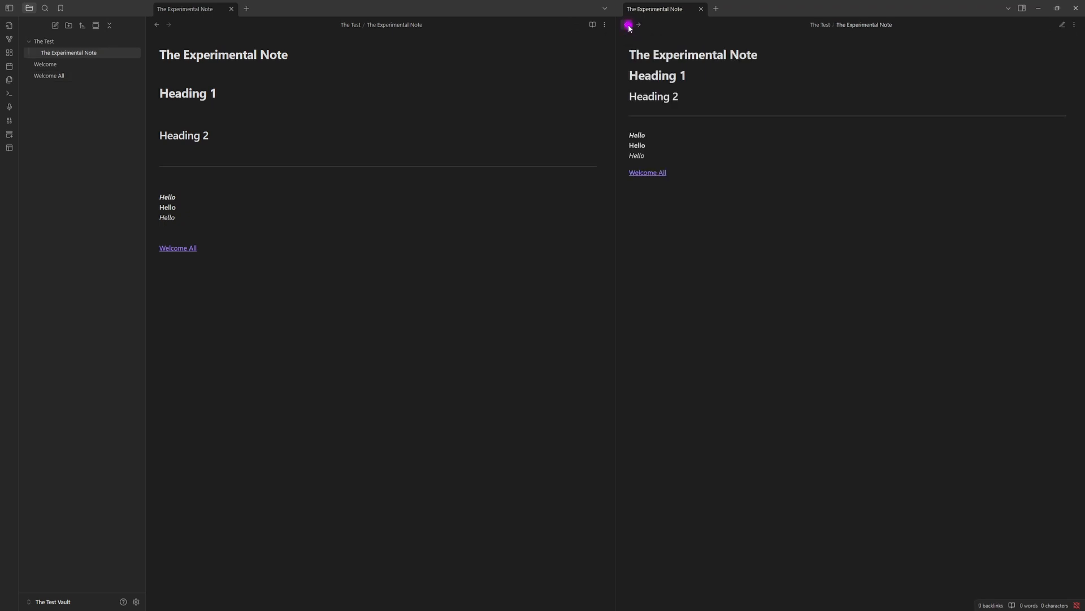
- Insert an internal link to The Experimental Note below the Welcome All link
click(221, 249)
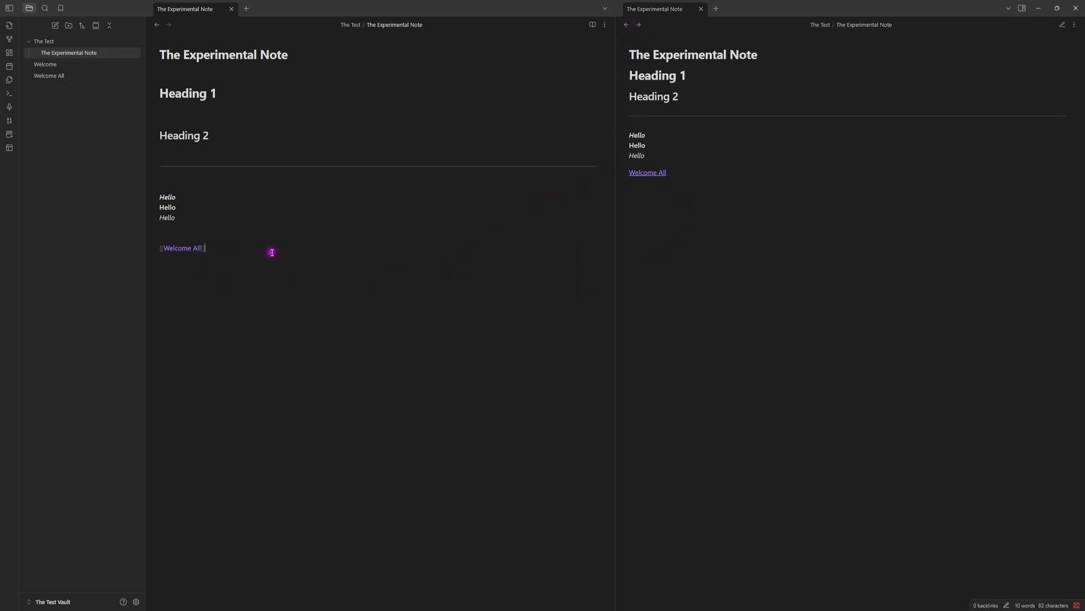
key(Return)
text([[)
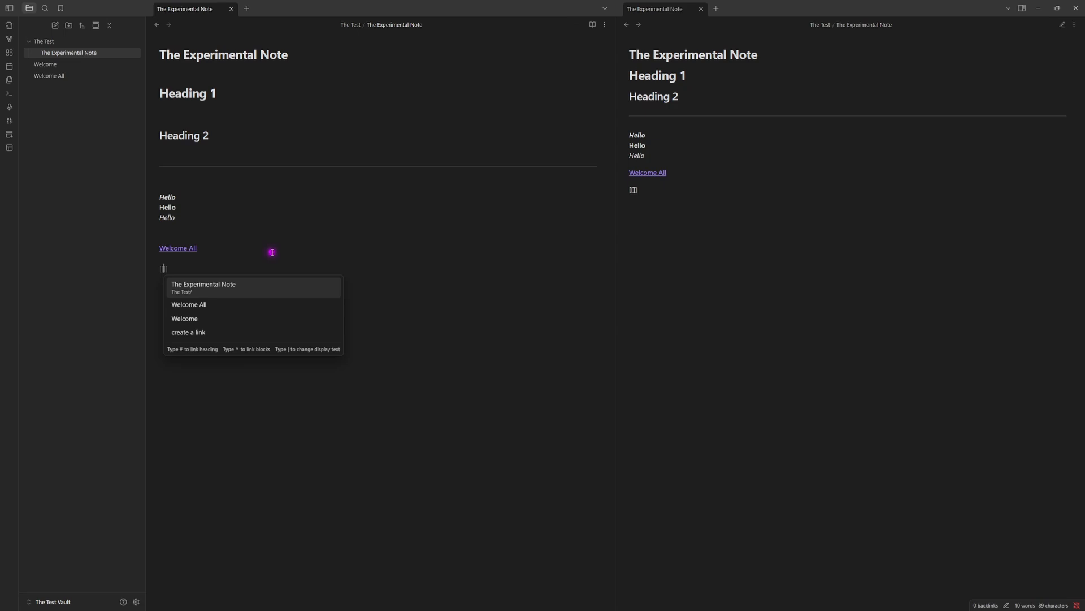
key(Return)
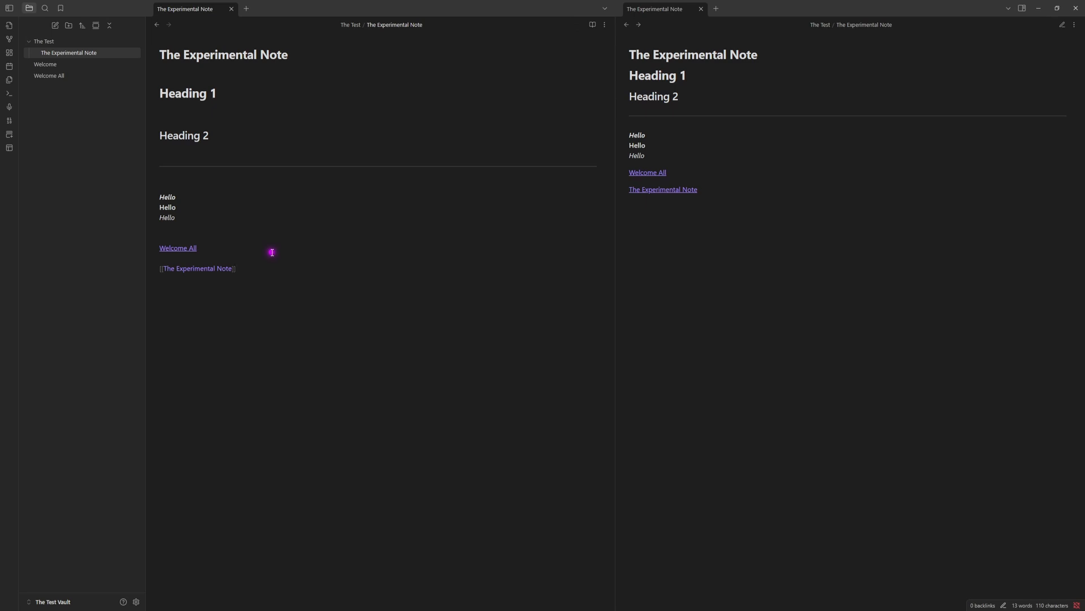
- Delete the internal link to The Experimental Note, including its brackets
key(BackSpace)
key(BackSpace)
key(BackSpace)
key(BackSpace)
key(BackSpace)
key(BackSpace)
key(BackSpace)
key(BackSpace)
key(BackSpace)
key(BackSpace)
key(BackSpace)
key(BackSpace)
key(BackSpace)
key(BackSpace)
key(BackSpace)
key(BackSpace)
key(BackSpace)
key(BackSpace)
key(BackSpace)
key(BackSpace)
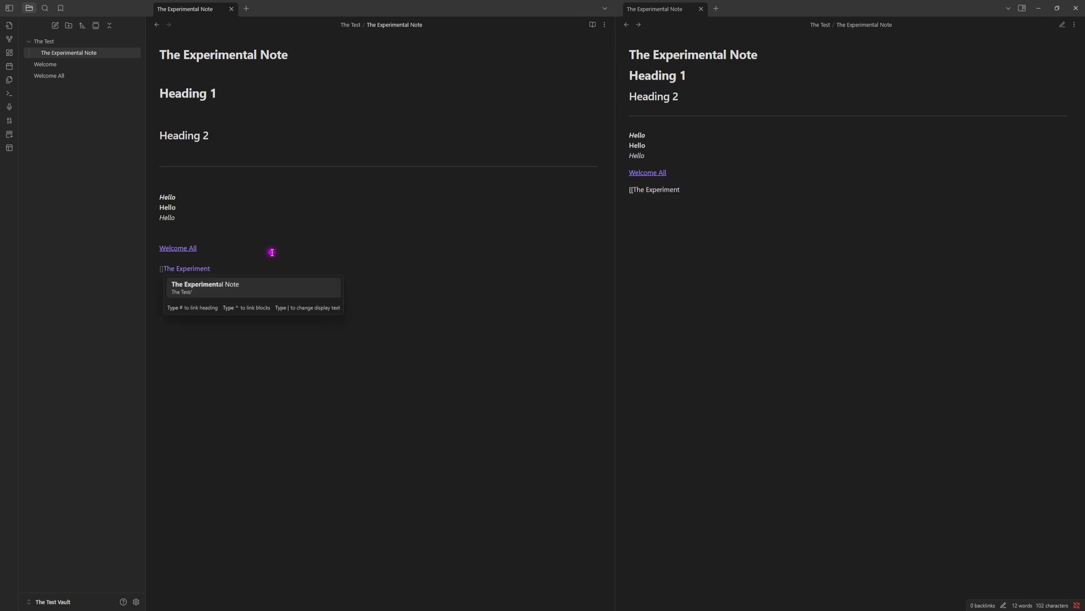
key(BackSpace)
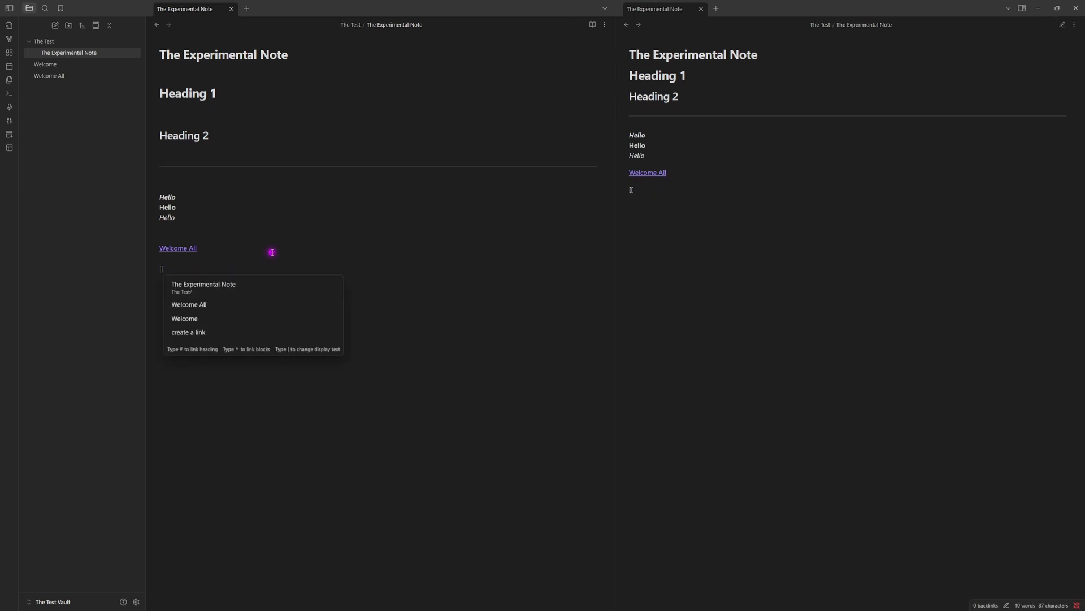
key(BackSpace)
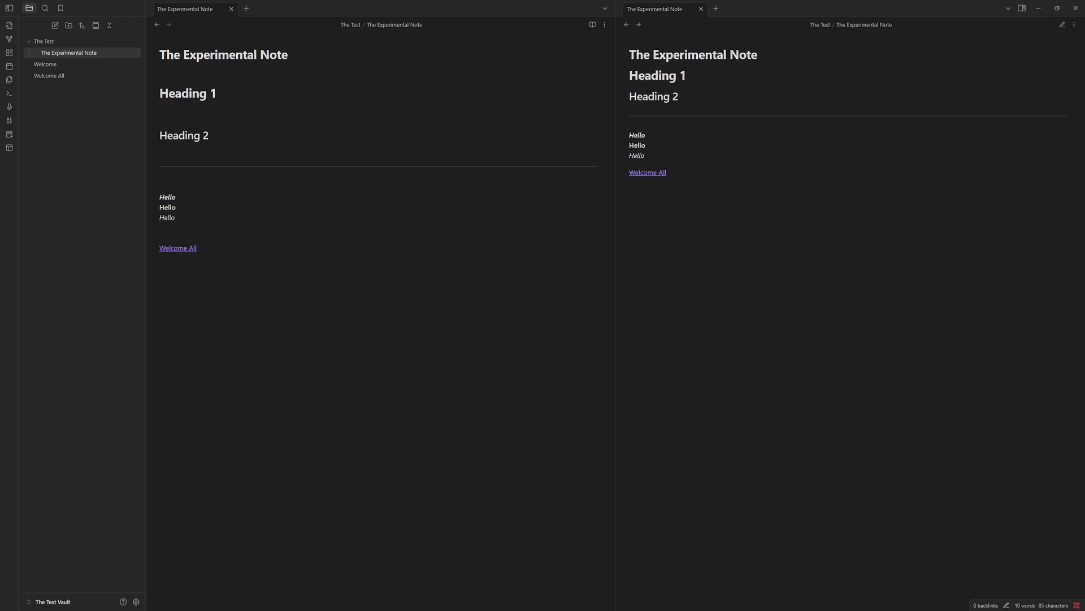
- Below the Welcome All link, add the line "This is my text" with a new footnote reading "This is my first footnote"
click(223, 315)
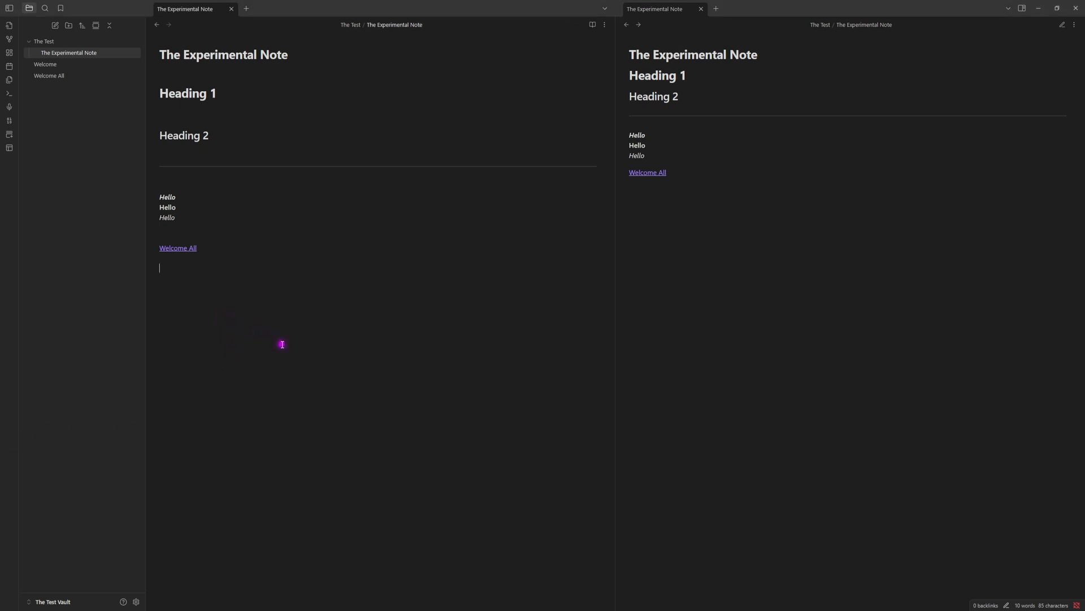
text(This is my text[^)
key(Return)
key(BackSpace)
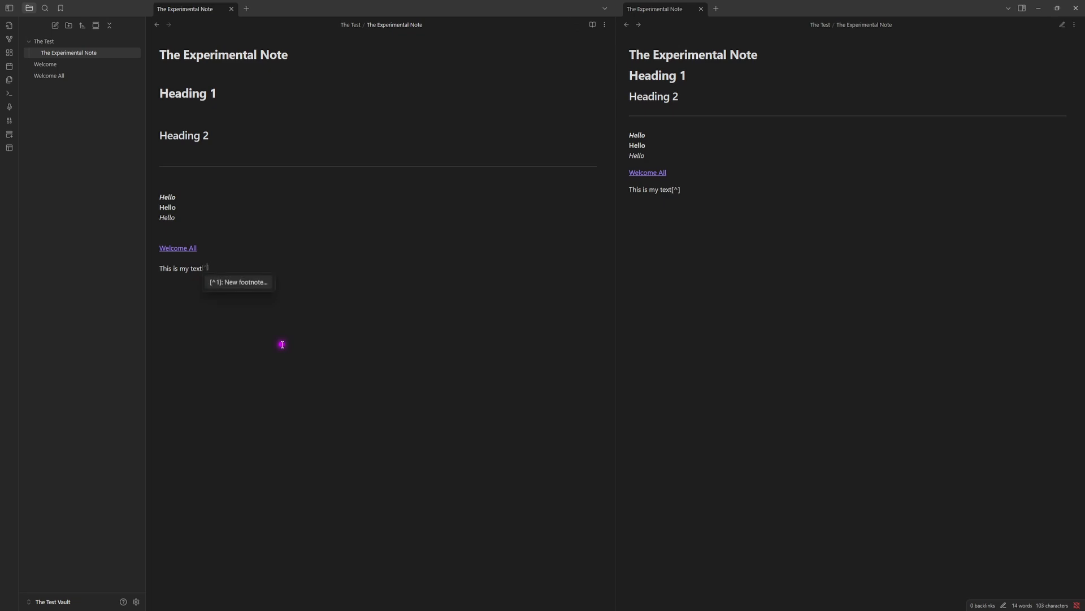
click(244, 284)
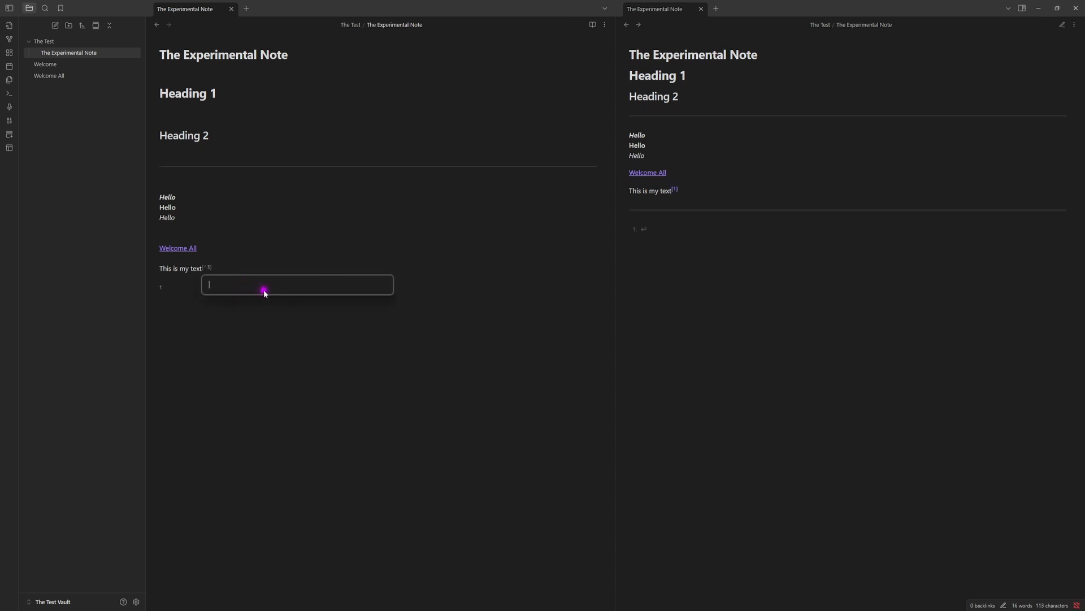
text(This is my firsts)
key(BackSpace)
text(footnote)
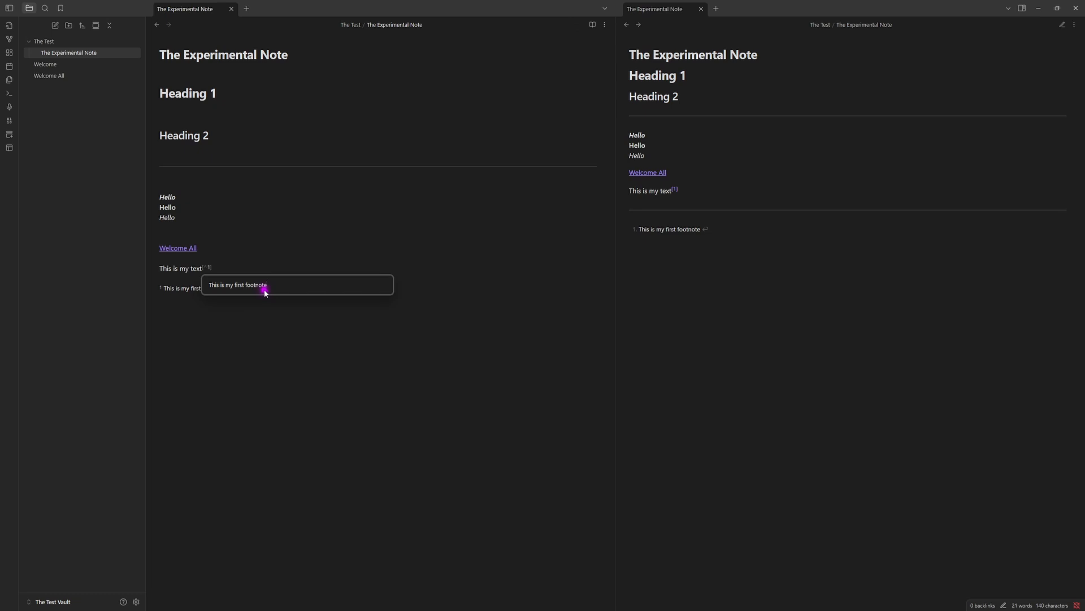
click(273, 339)
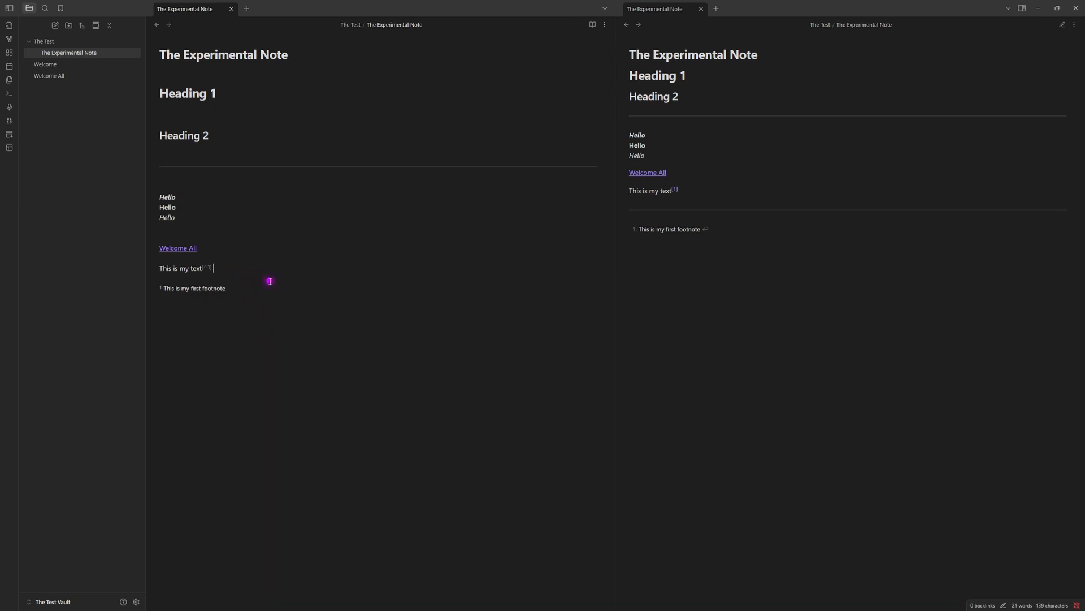
- Continue the footnoted line with "More text here" and attach a second new footnote reading "YAY"
text(More text here)
text([^)
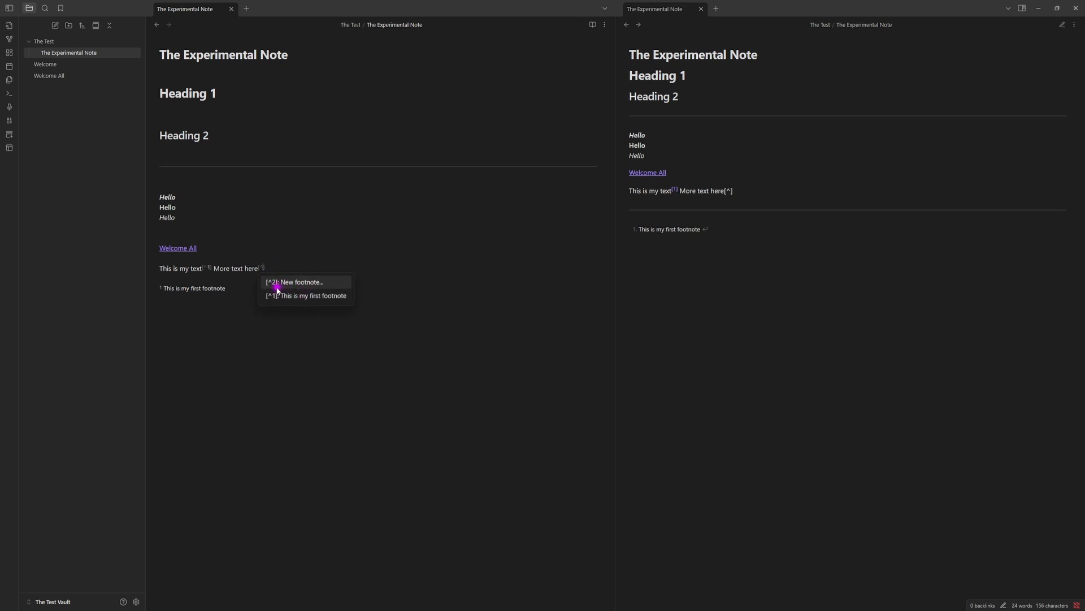
click(277, 285)
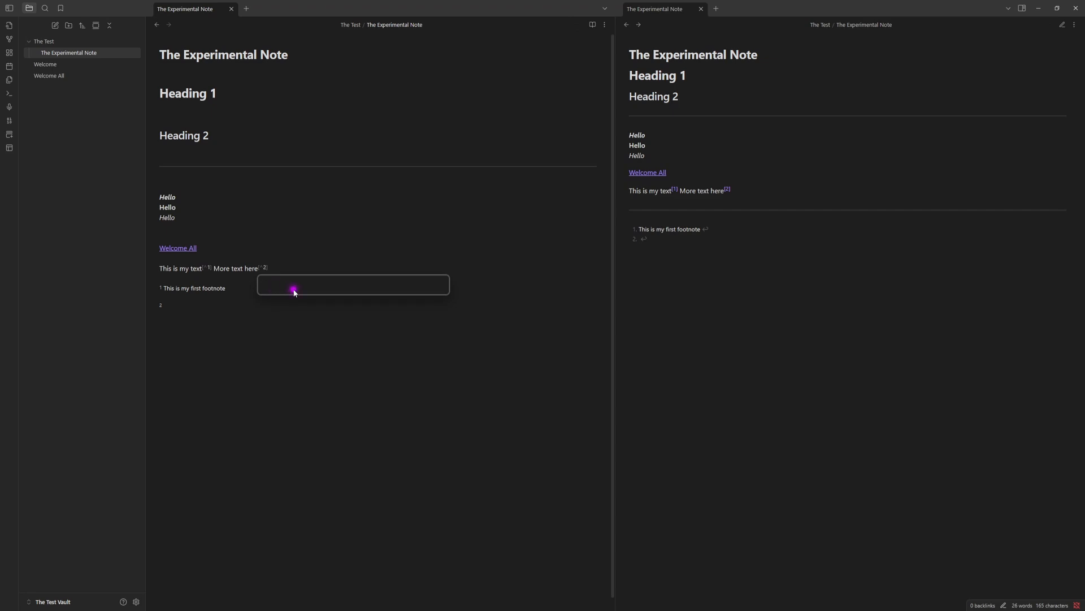
text(YAY)
click(302, 239)
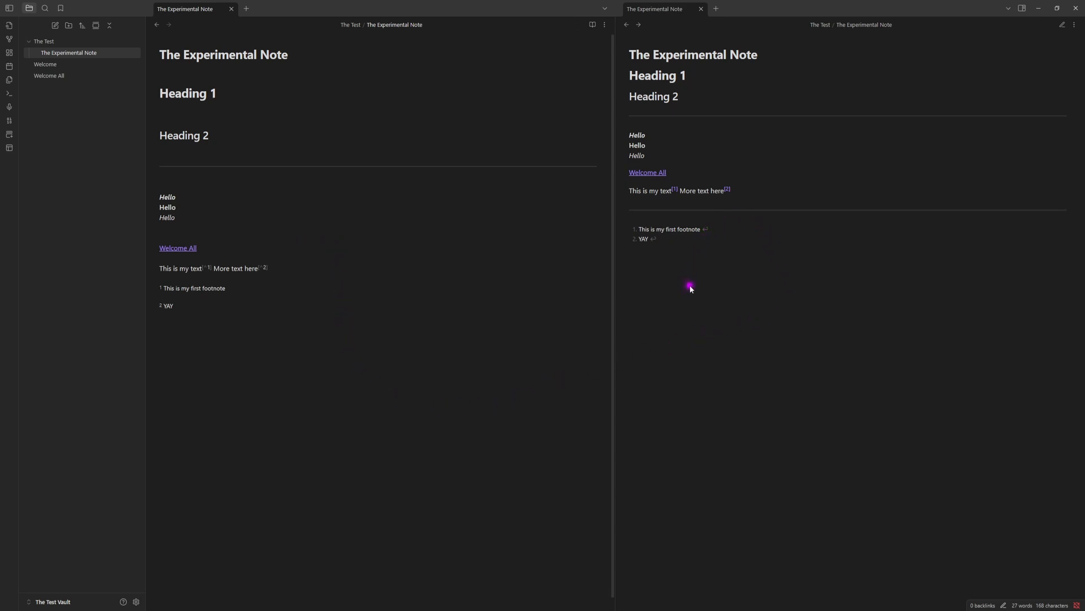
- Test both footnotes in the reading view by following their reference numbers and return arrows
click(655, 240)
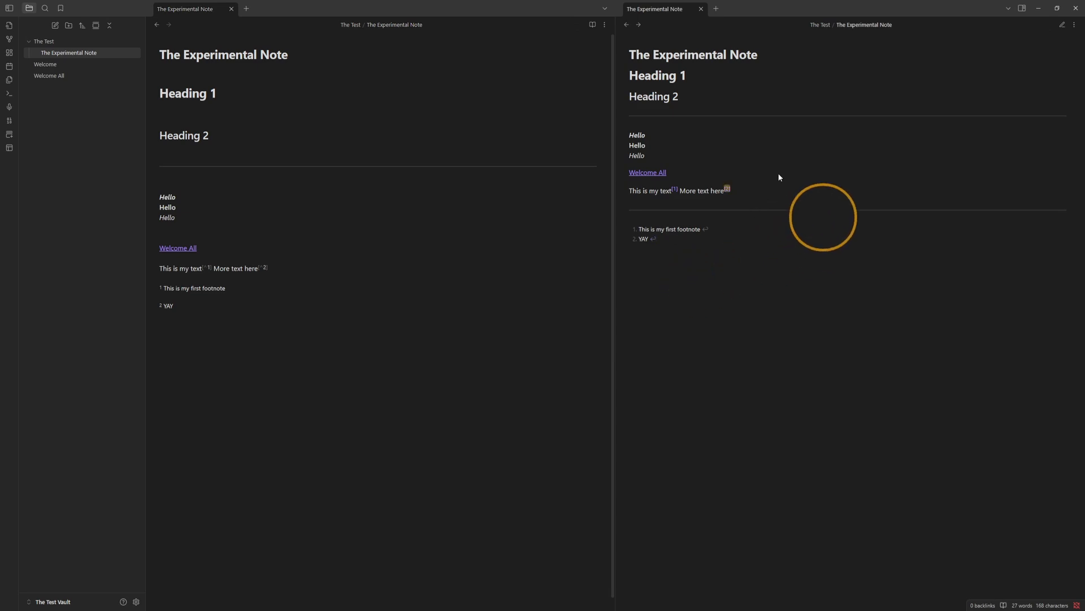
mouse_move(727, 191)
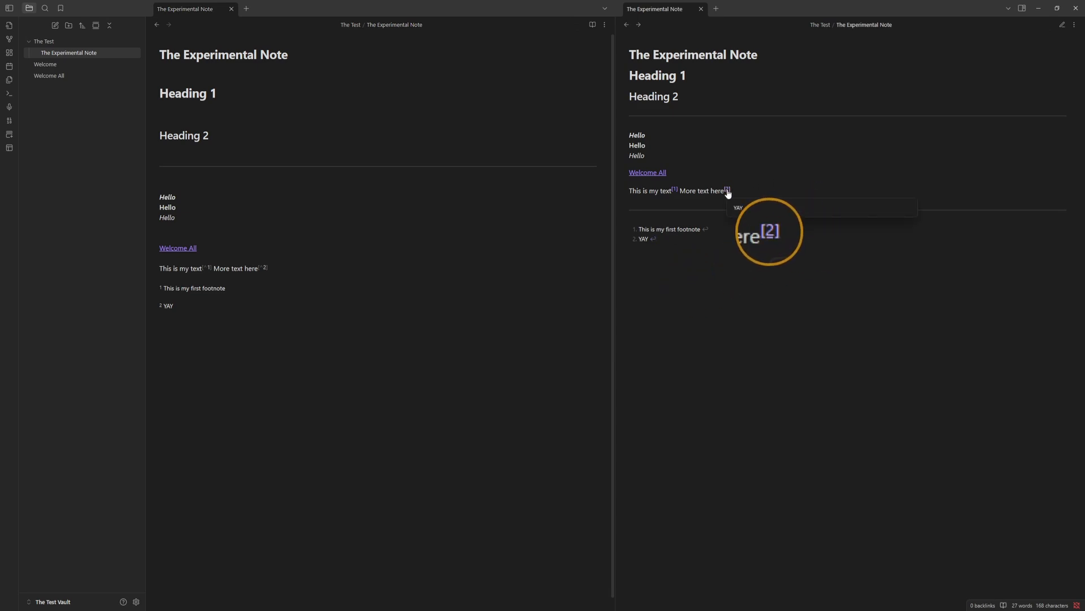
click(728, 192)
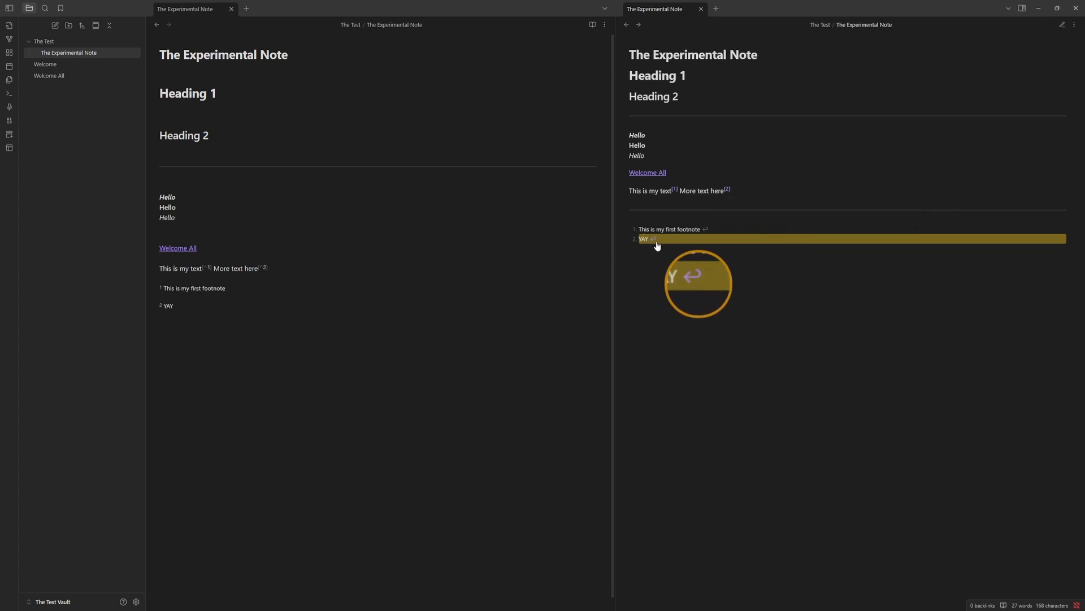
click(674, 189)
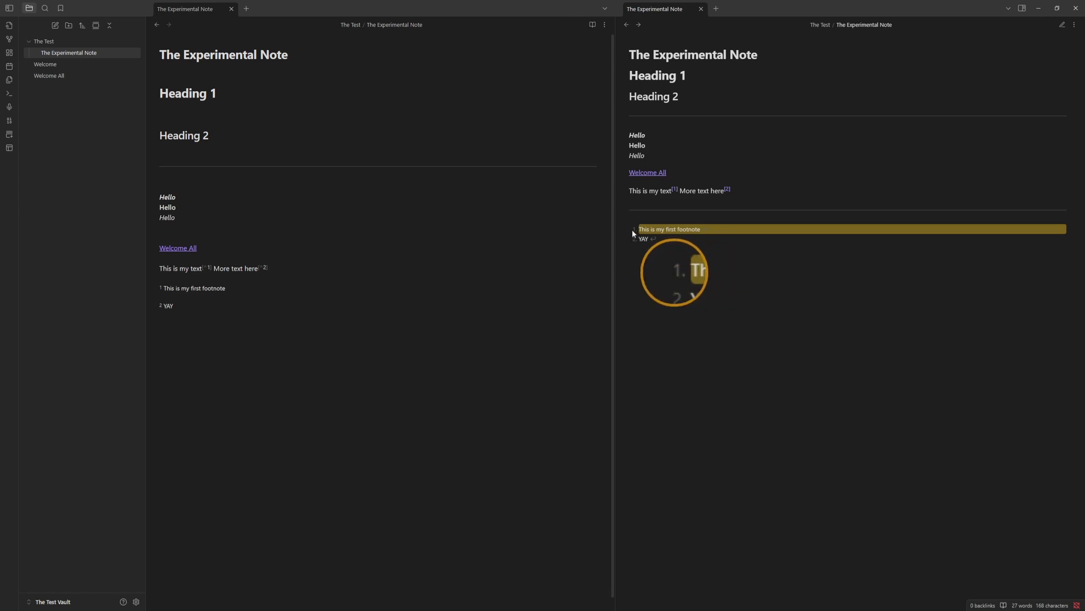
click(673, 193)
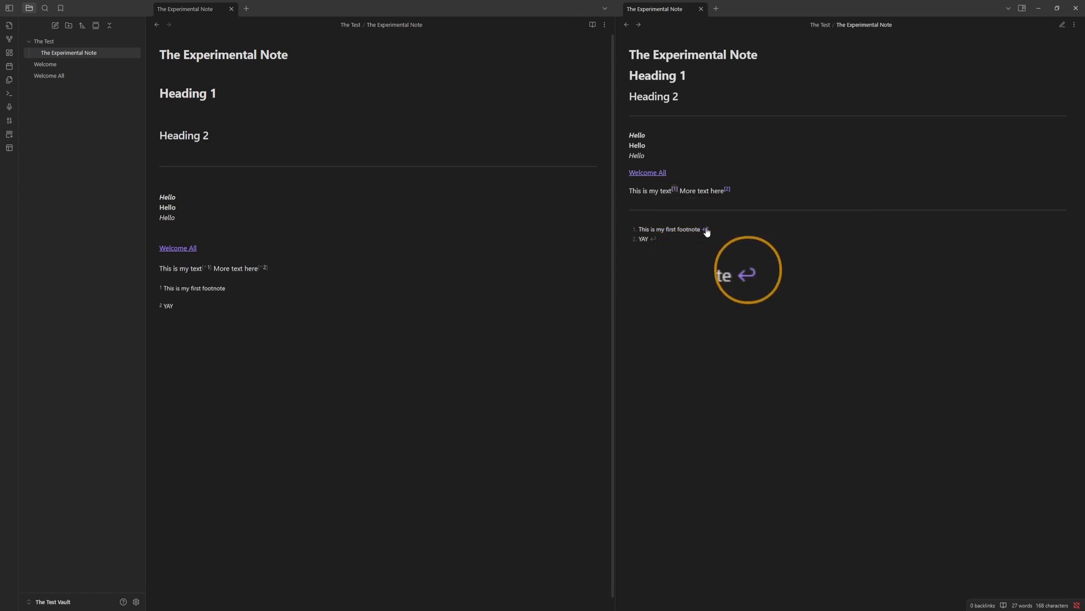
click(706, 229)
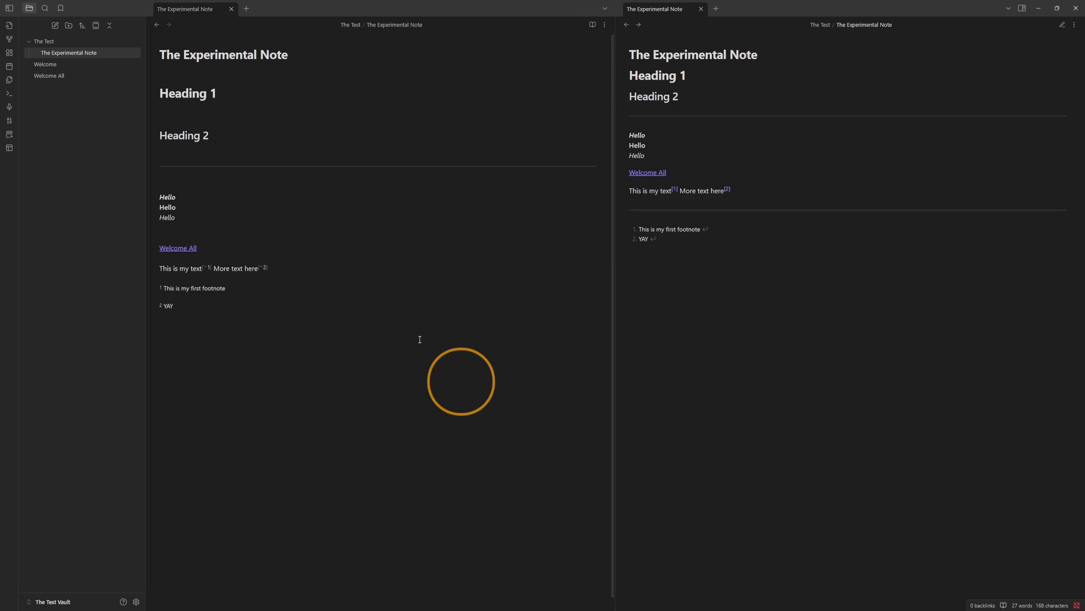
- Give the Welcome All internal link the display text "Hi"
click(204, 243)
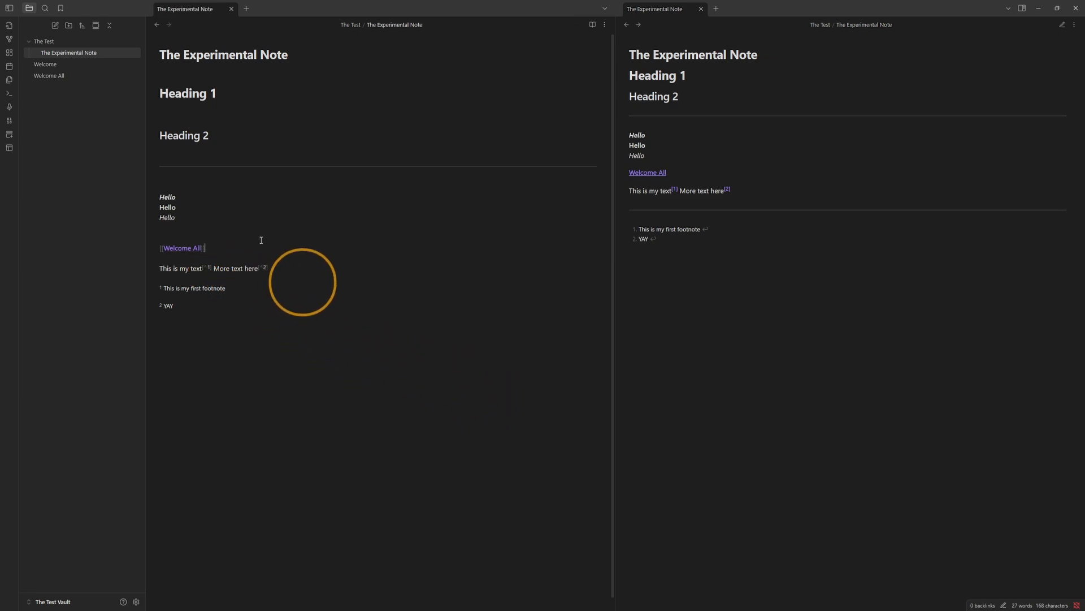
click(201, 247)
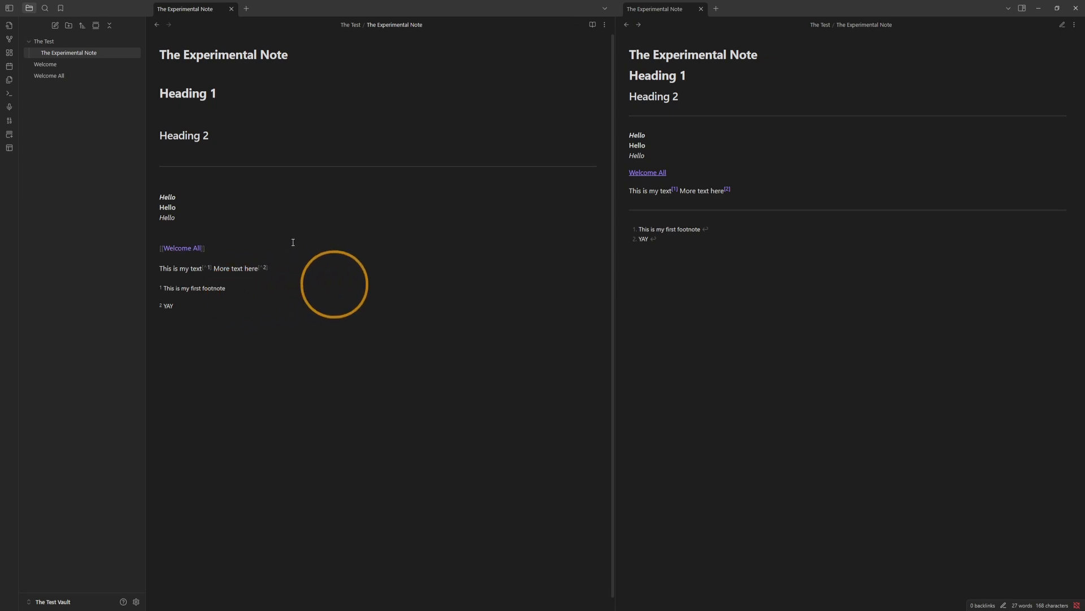
text(|)
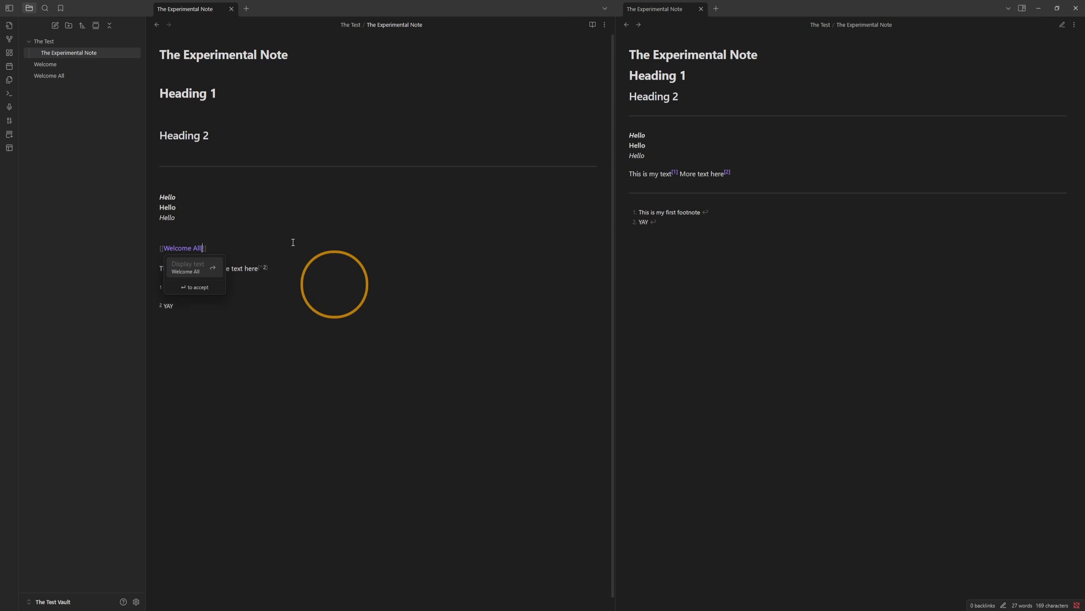
text(H)
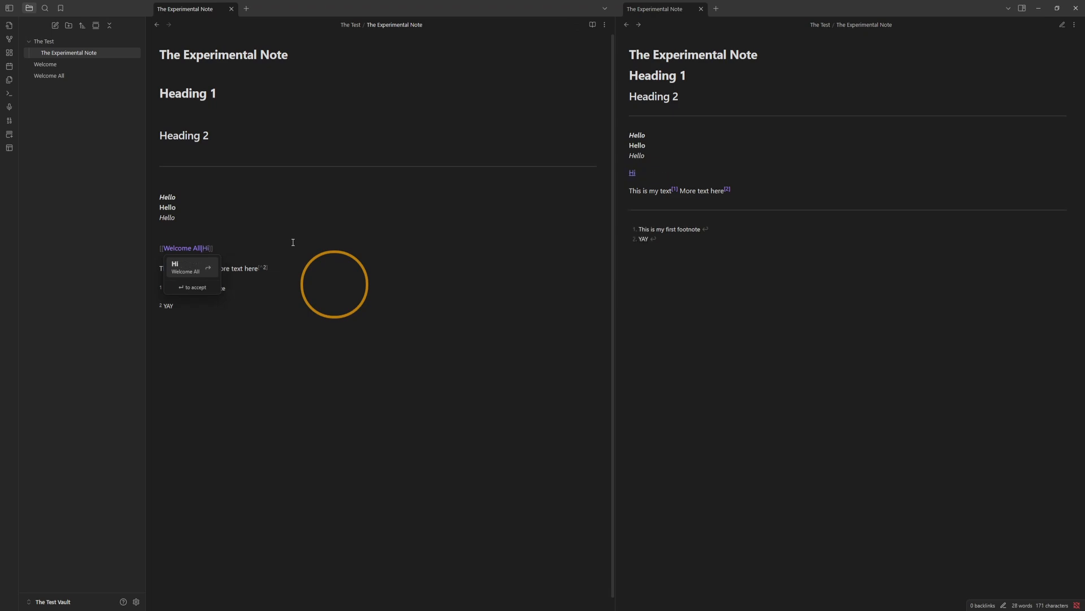
text(i)
click(346, 316)
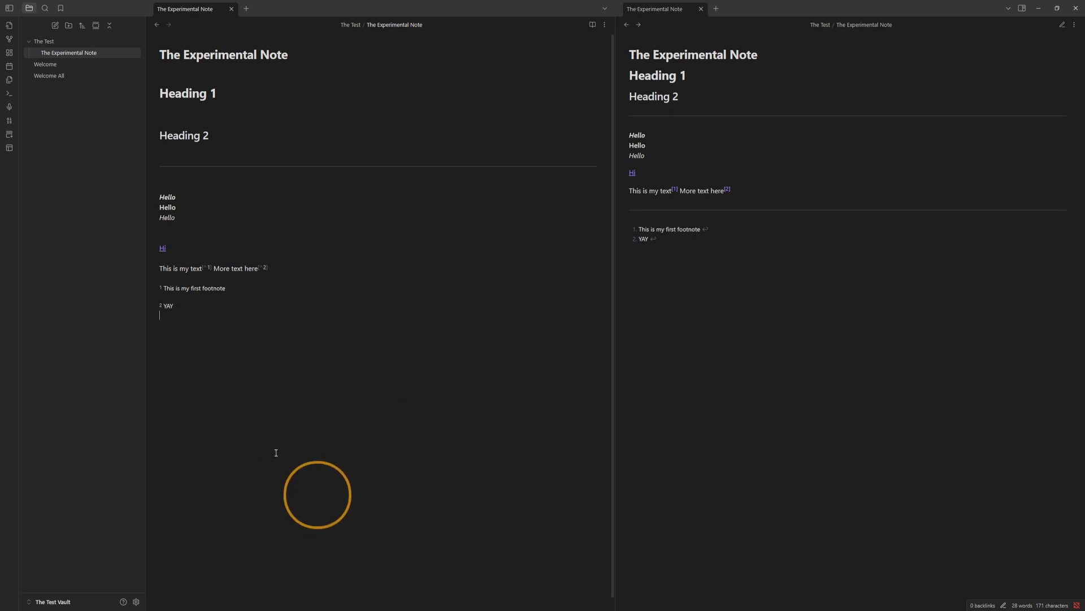
- Test the Hi link from both the reading and editing views, returning each view to The Experimental Note
click(634, 173)
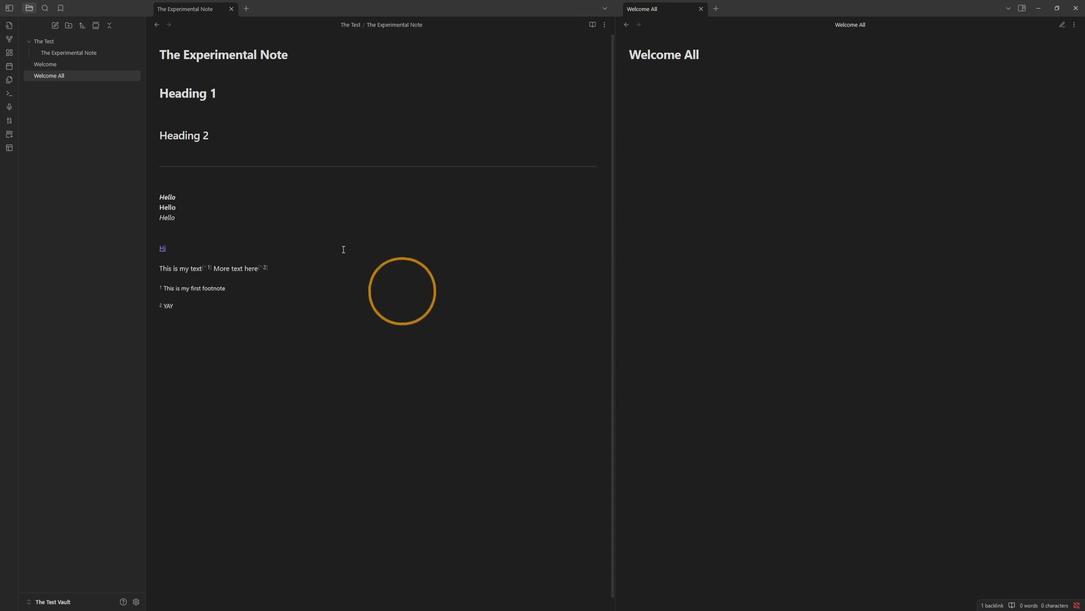
click(162, 248)
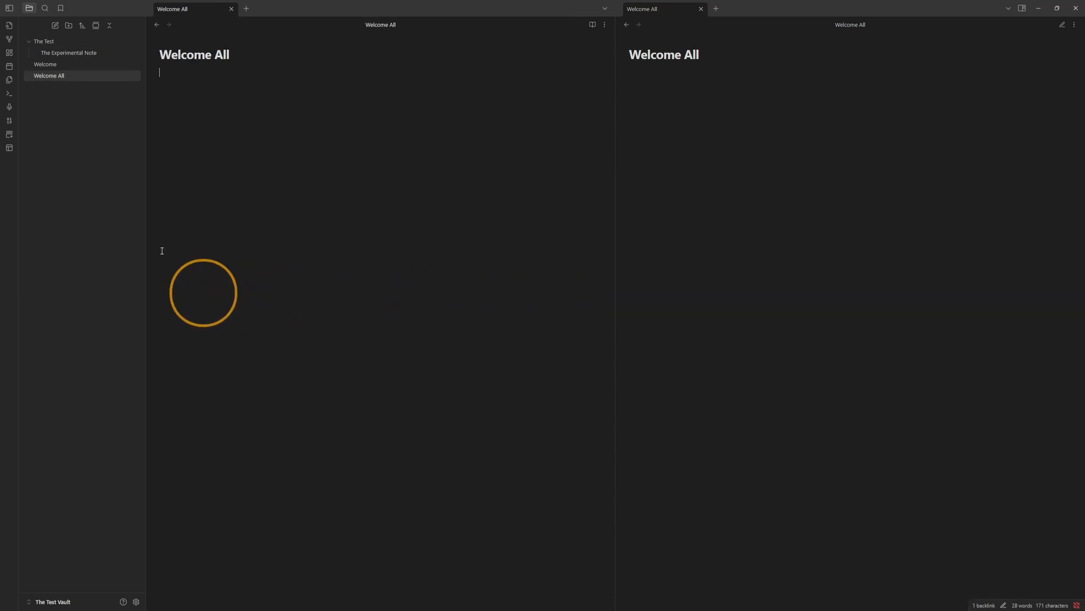
click(157, 25)
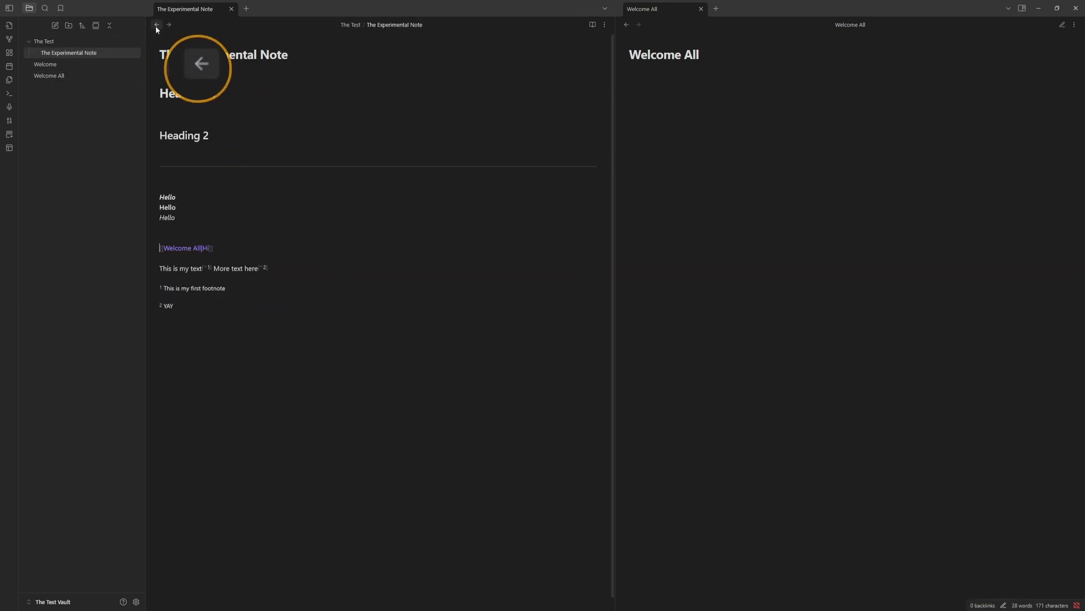
click(625, 25)
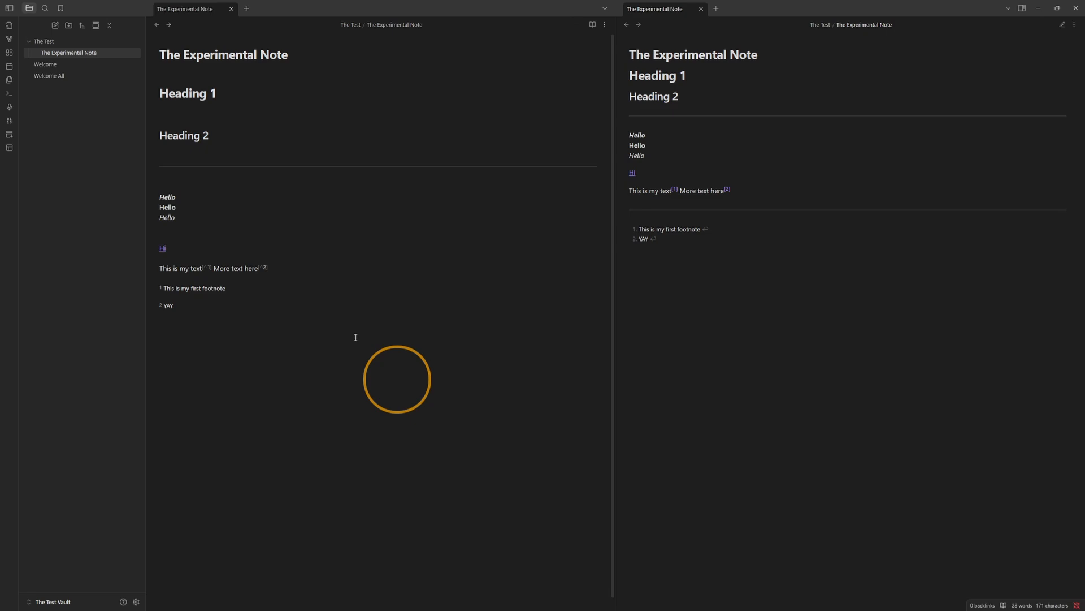
- Insert a blank line between the horizontal rule and the Hello lines, and reveal the Markdown marker of Heading 1
click(169, 155)
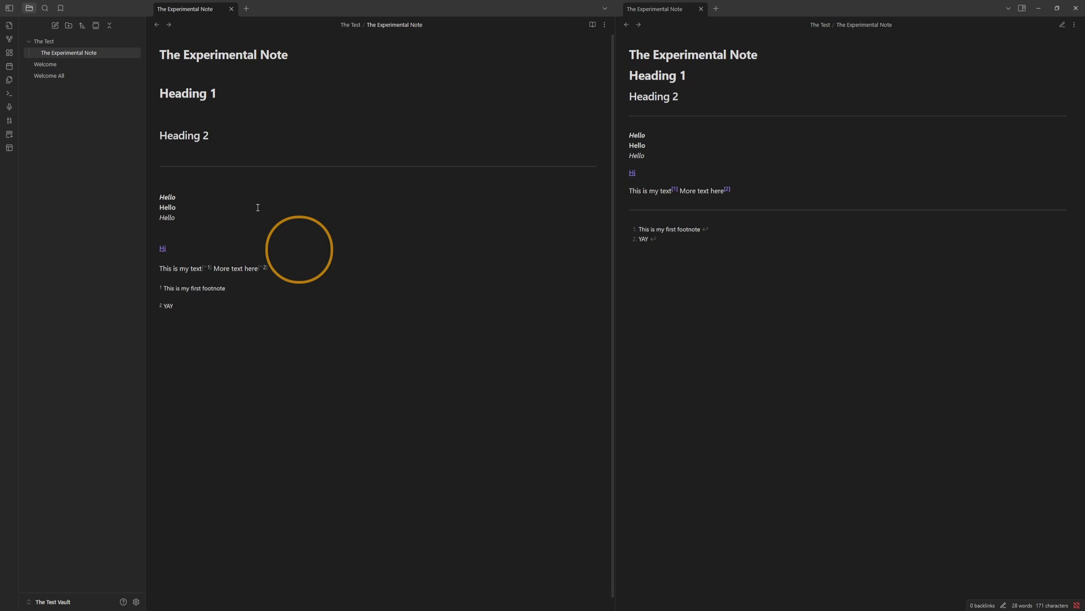
key(Return)
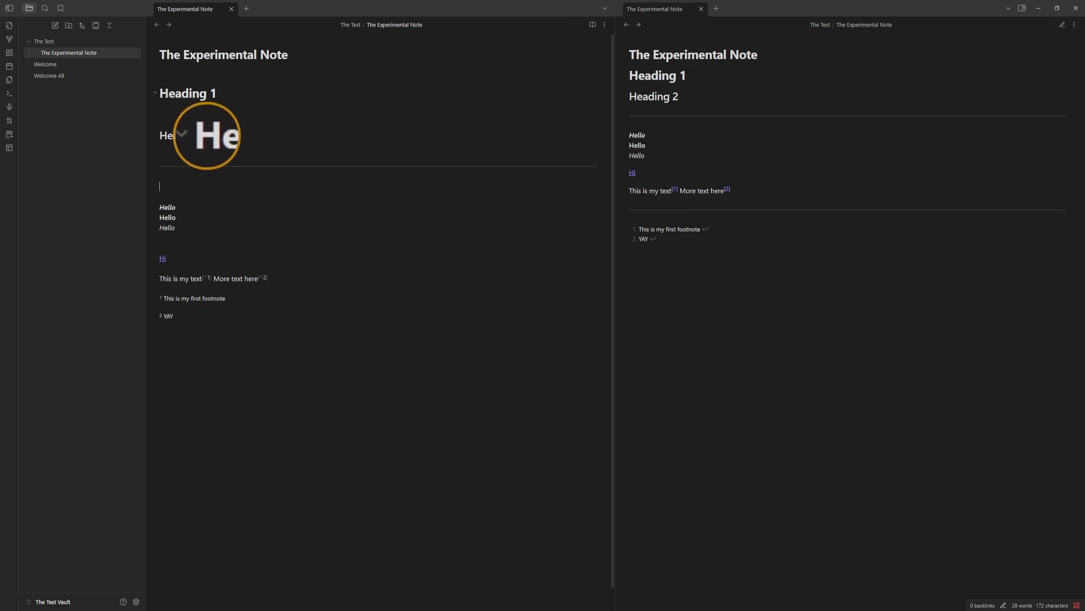
click(175, 93)
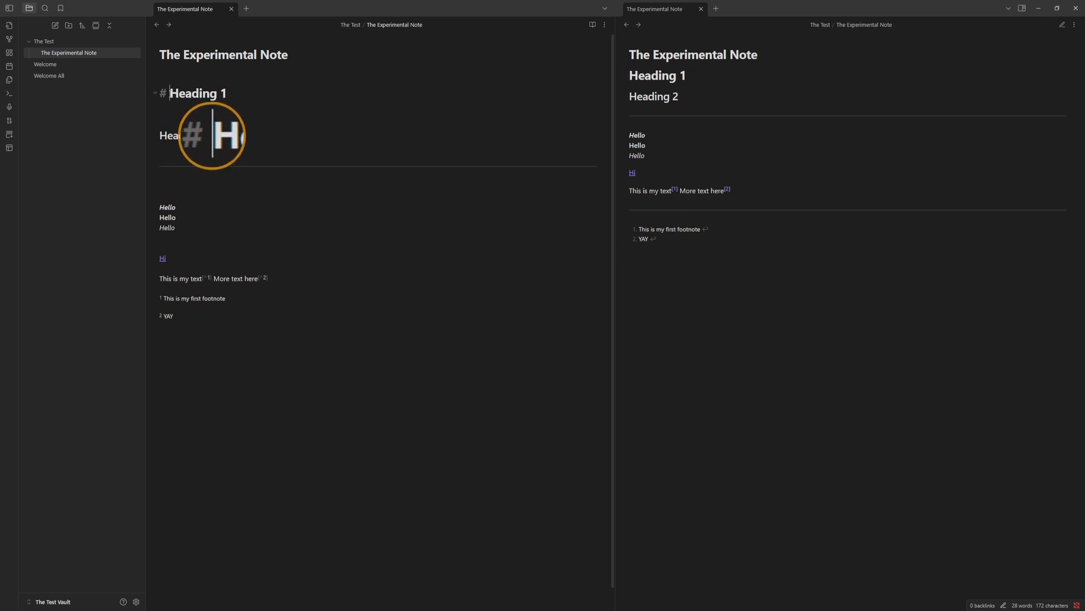
click(168, 99)
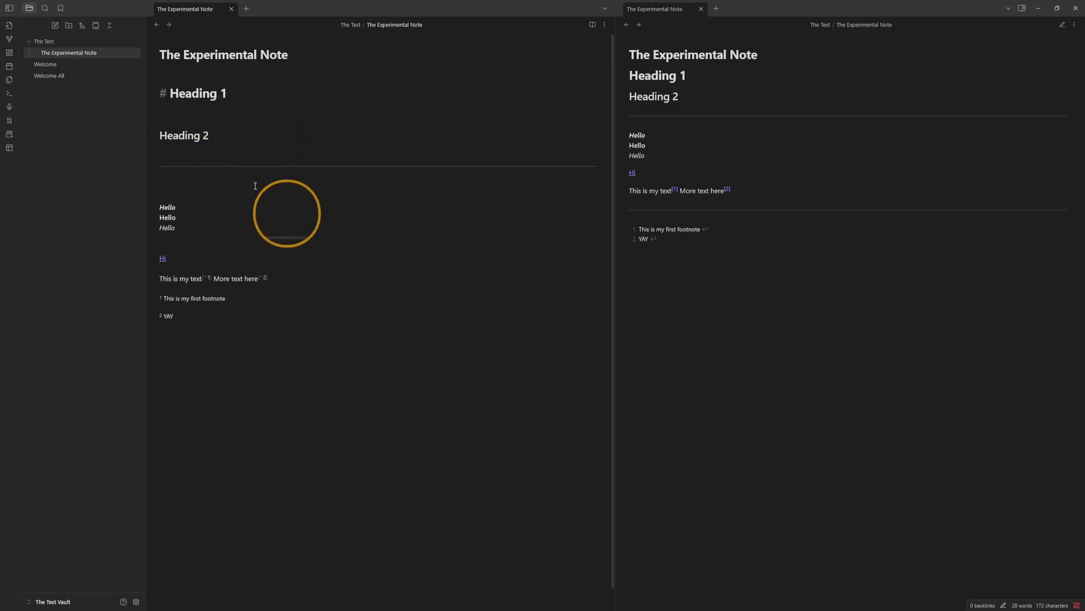
- Add the tag #Thistag on the line directly below the horizontal rule
click(218, 176)
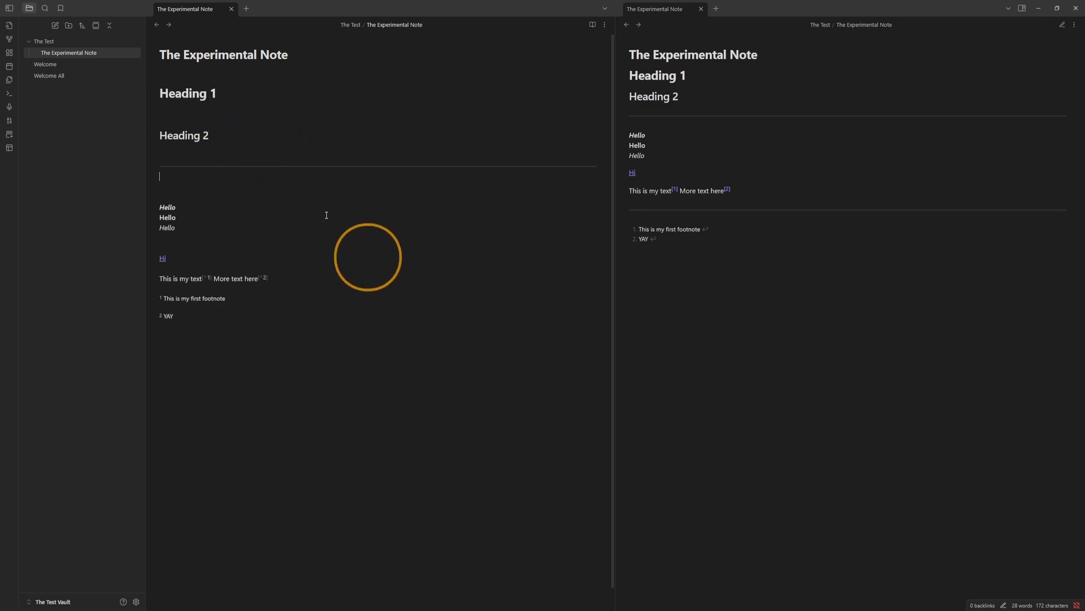
text(#)
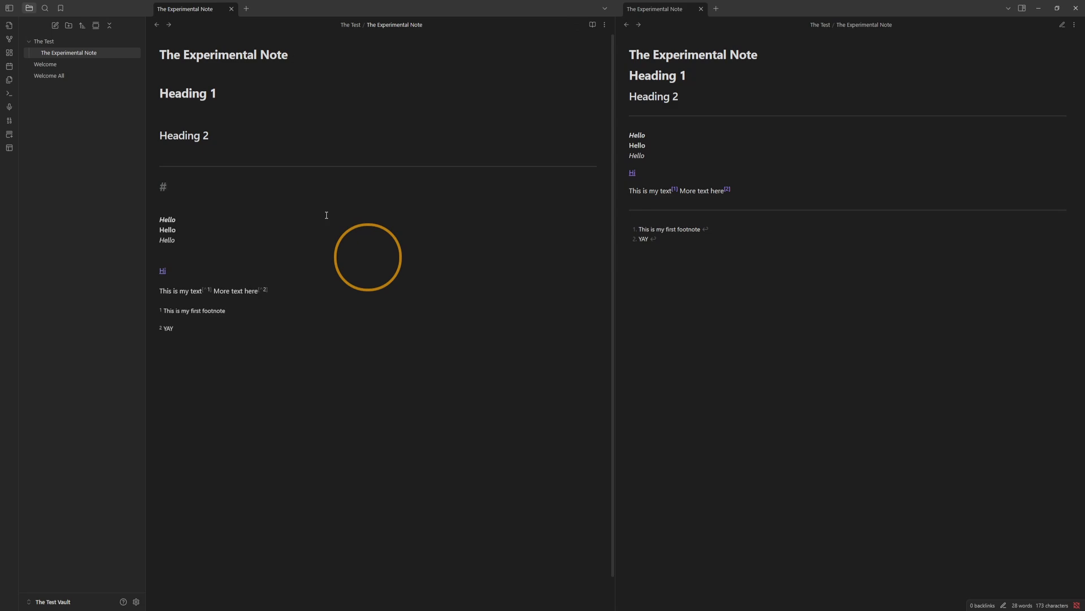
text(Th)
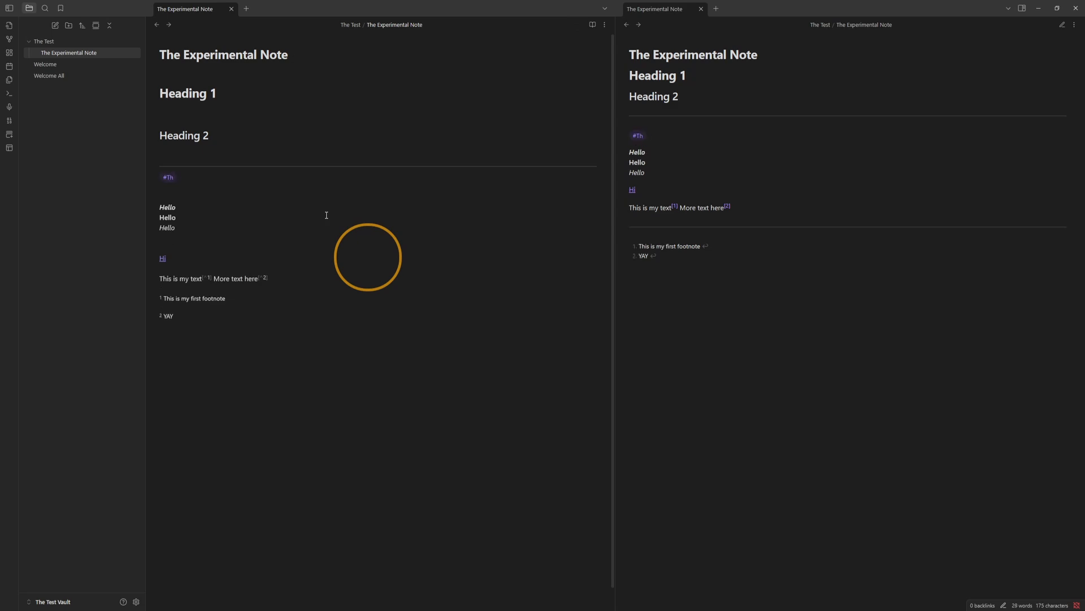
text(gs tag)
key(BackSpace)
key(BackSpace)
key(BackSpace)
key(BackSpace)
key(BackSpace)
text(stag)
click(320, 347)
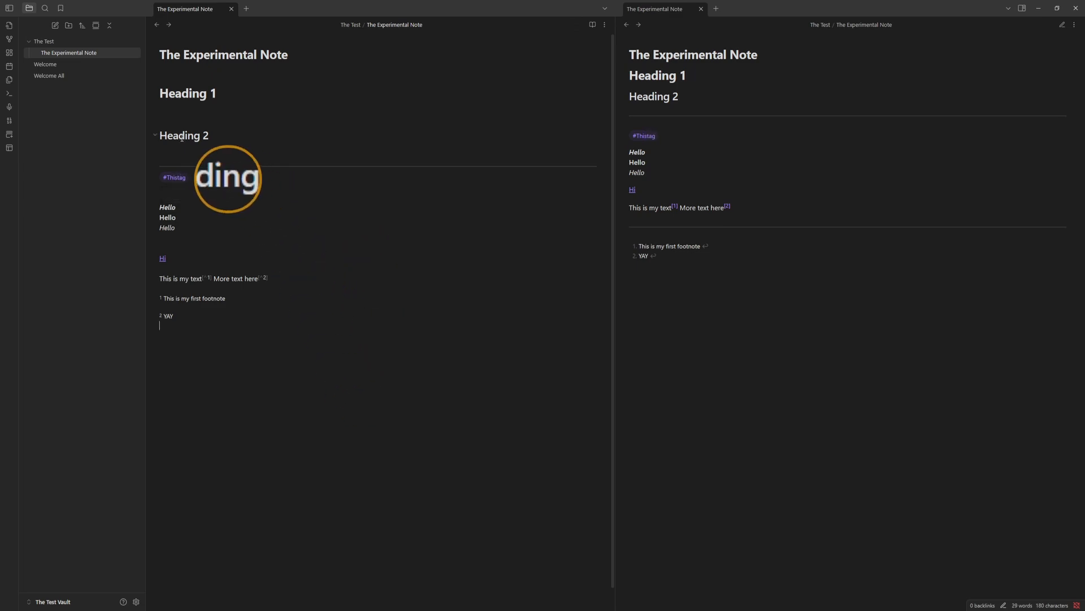
- Add a tags file property above Heading 1 and fill it with the tags Thistag, Look and Example
click(189, 71)
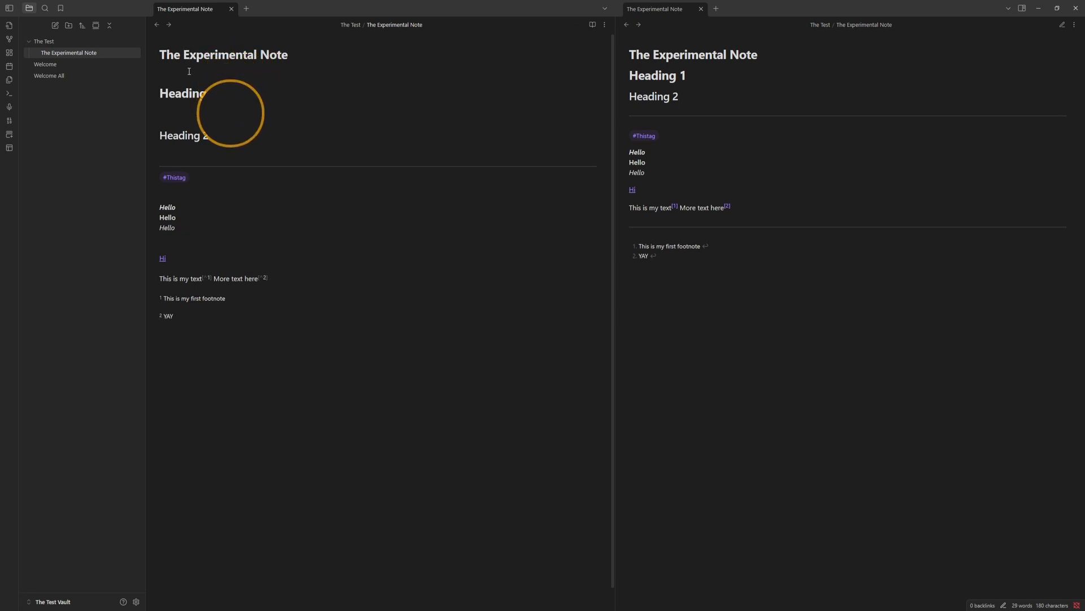
text(/prop)
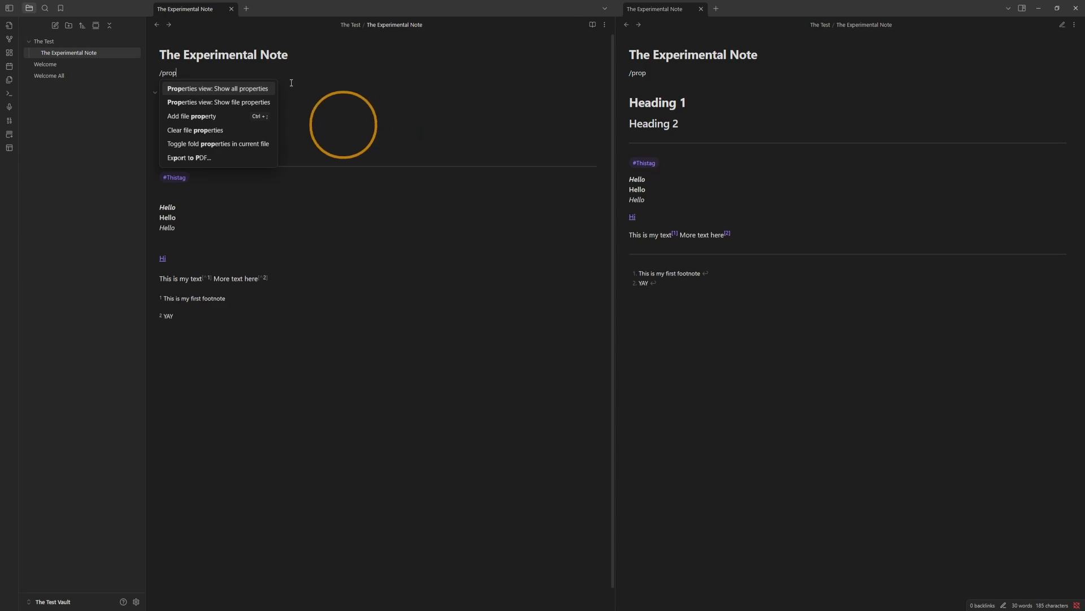
click(204, 117)
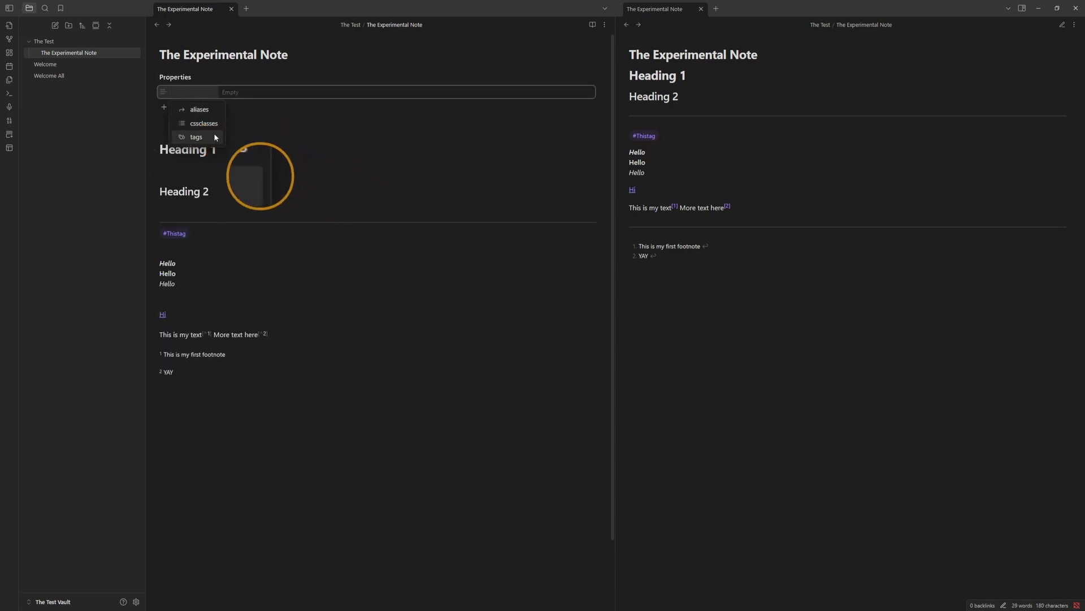
click(196, 138)
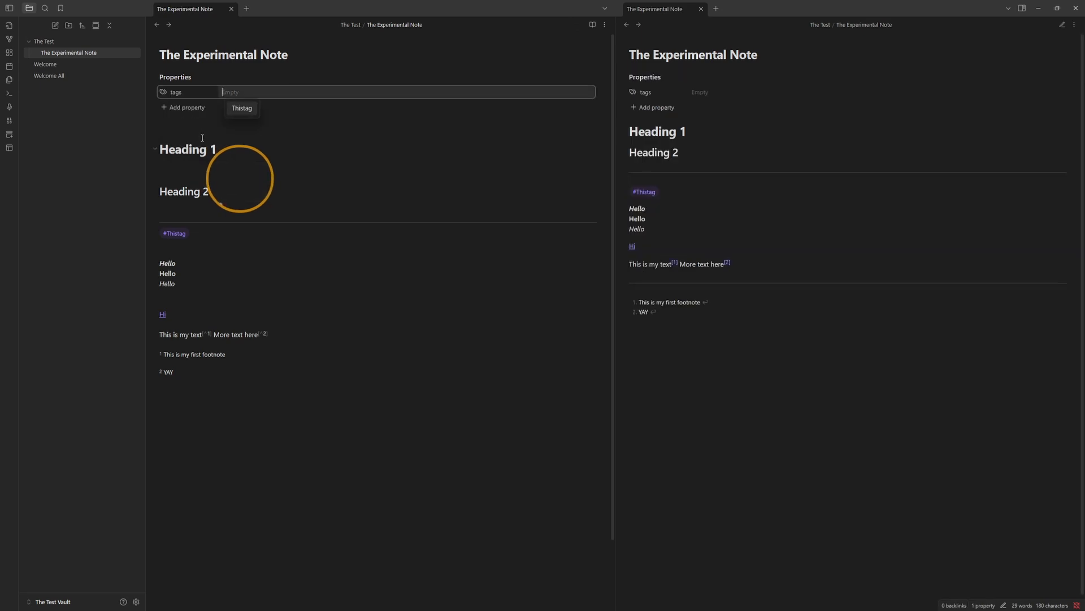
click(245, 109)
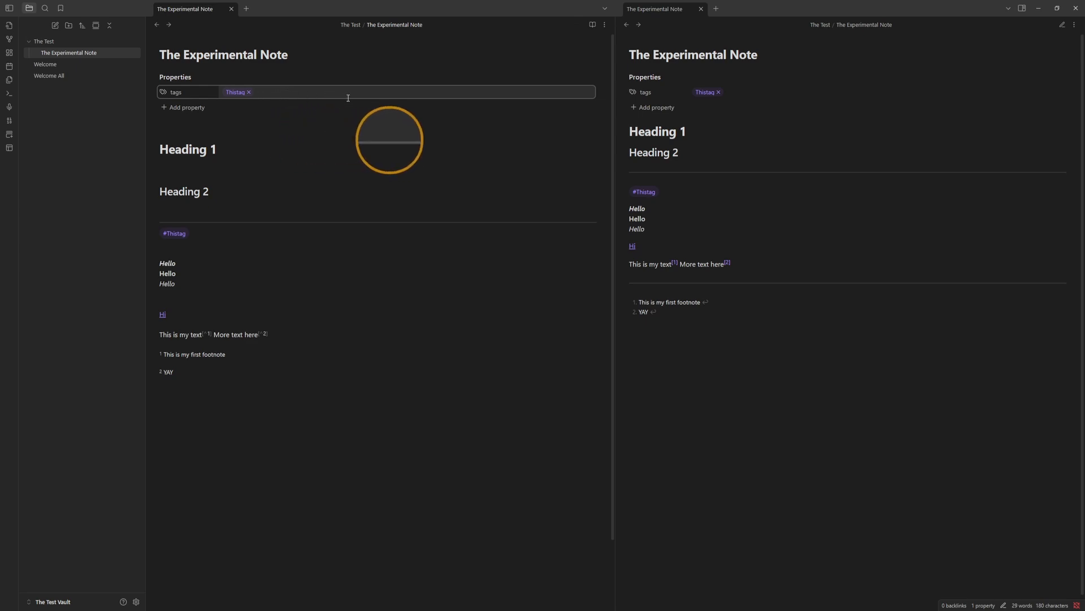
text(Look)
key(Return)
text(Example)
key(Return)
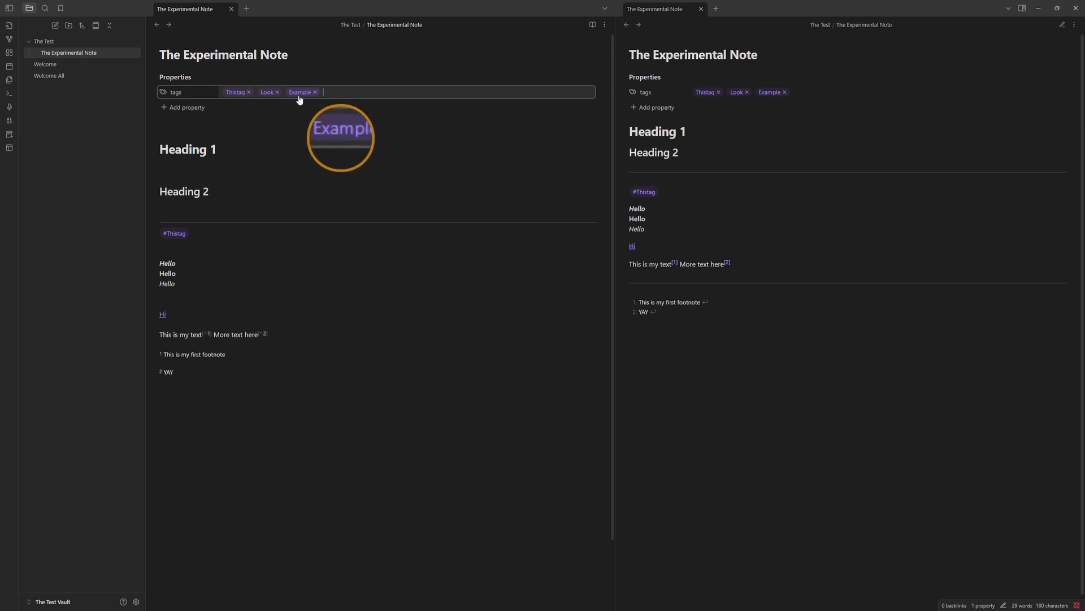
- Collapse the note's Properties section in the editing view and expand it again
click(152, 77)
click(152, 77)
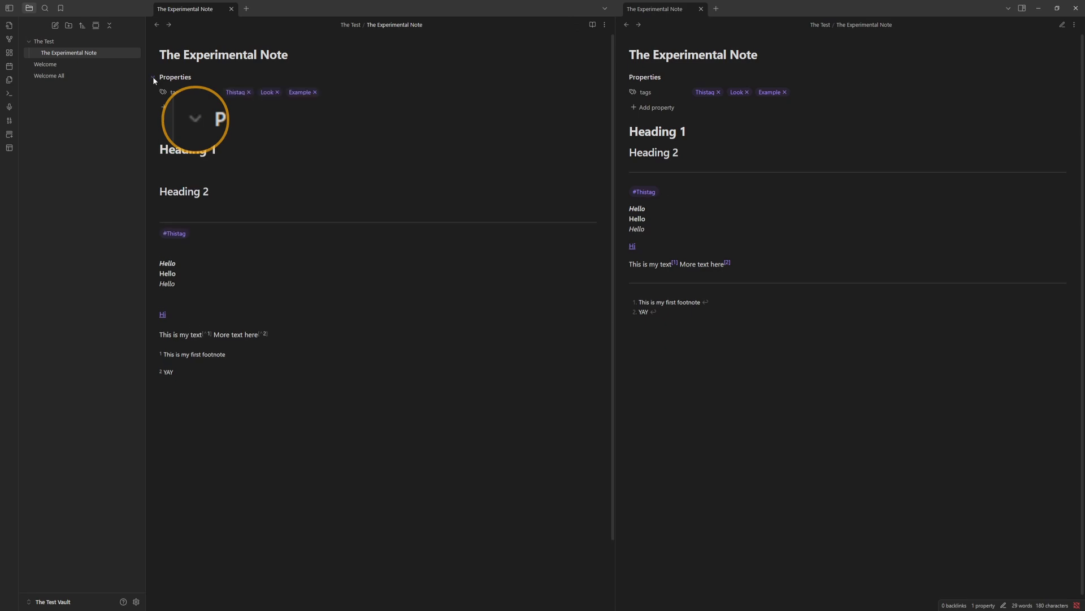
click(153, 77)
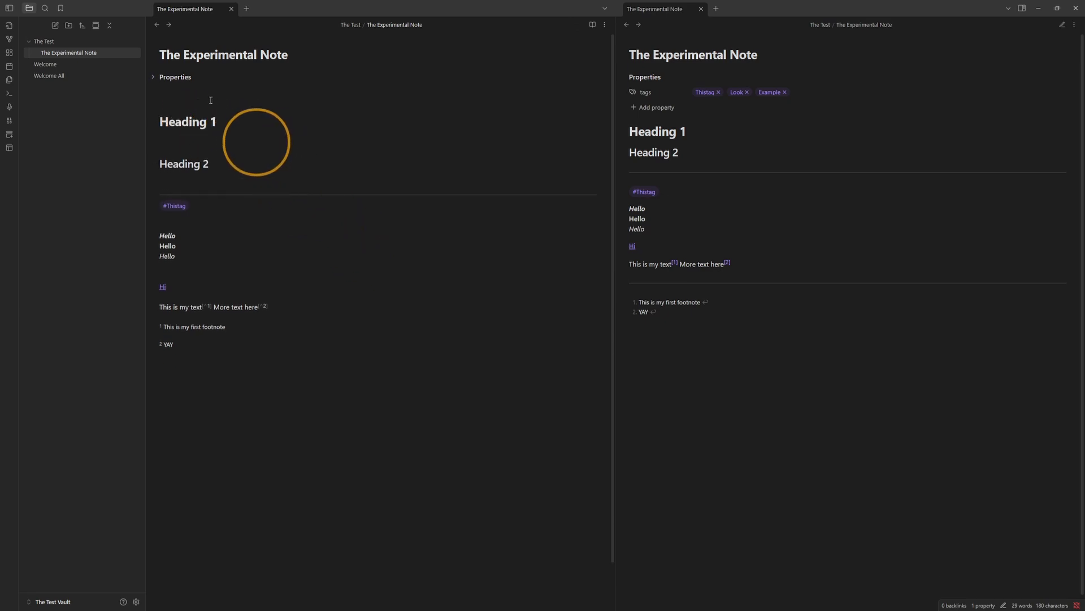
click(153, 78)
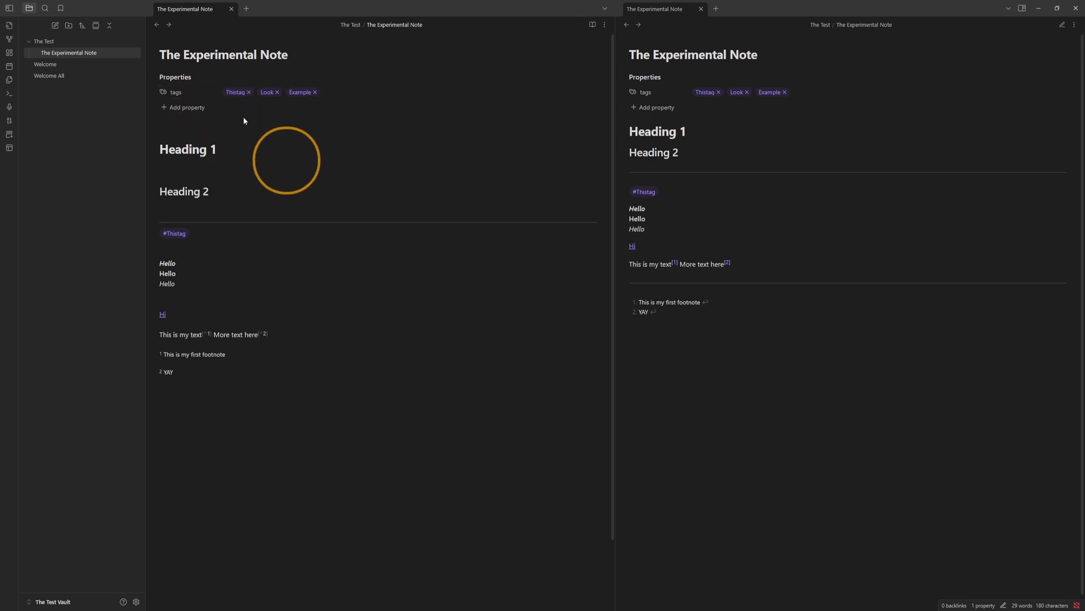
- Add a property named Date to the note and set its property type to Date
click(177, 107)
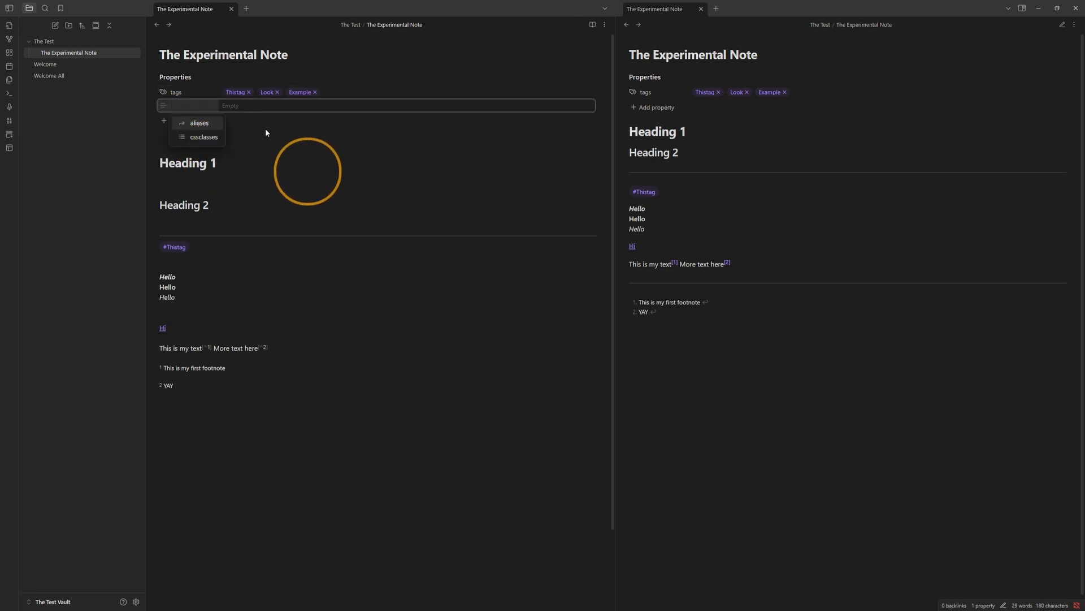
text(Date)
key(Return)
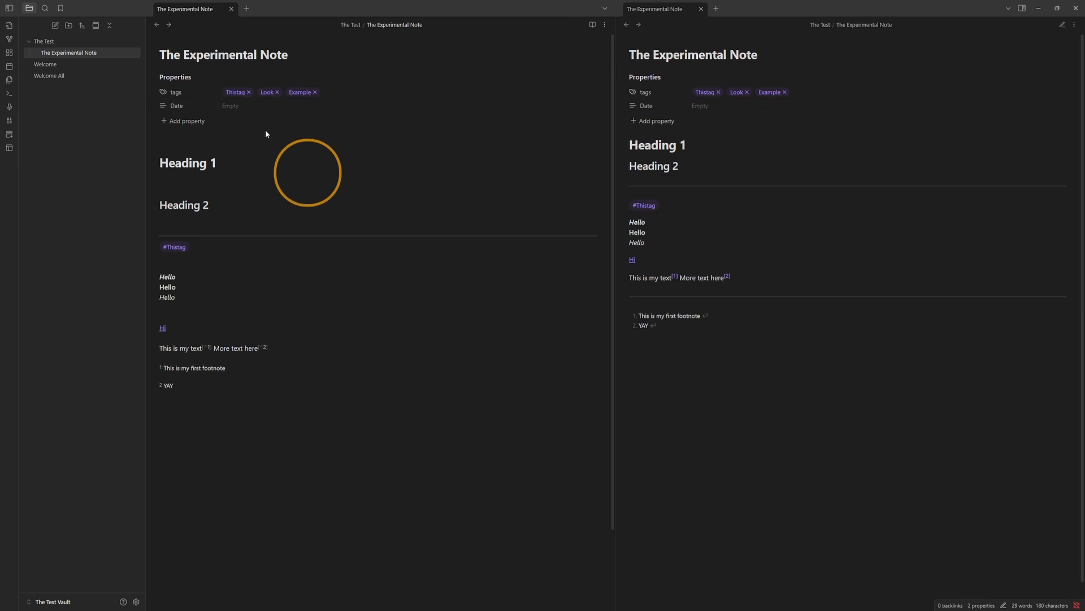
click(164, 106)
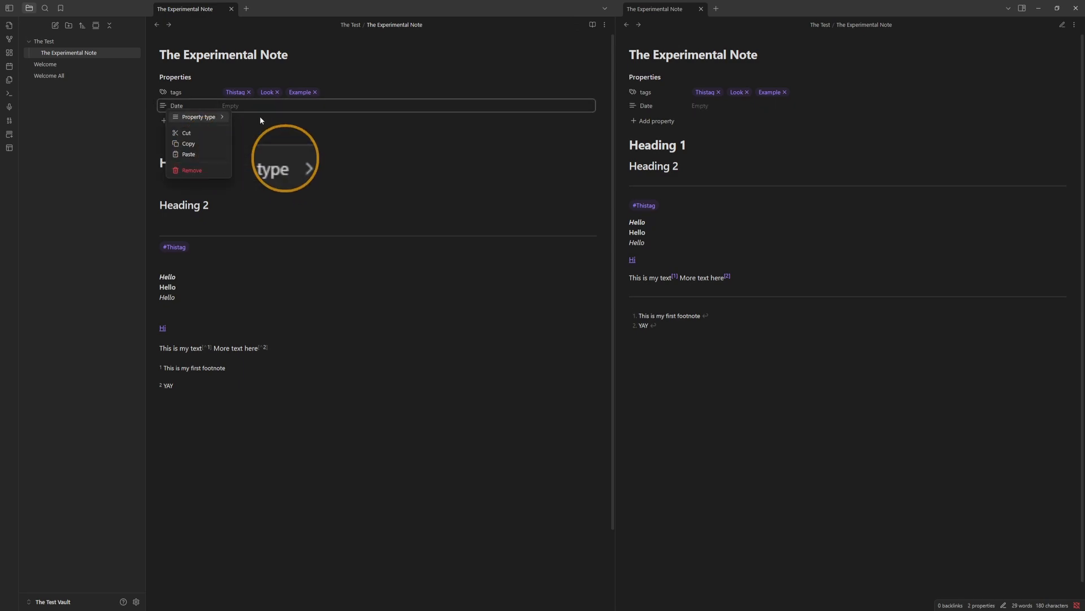
mouse_move(215, 117)
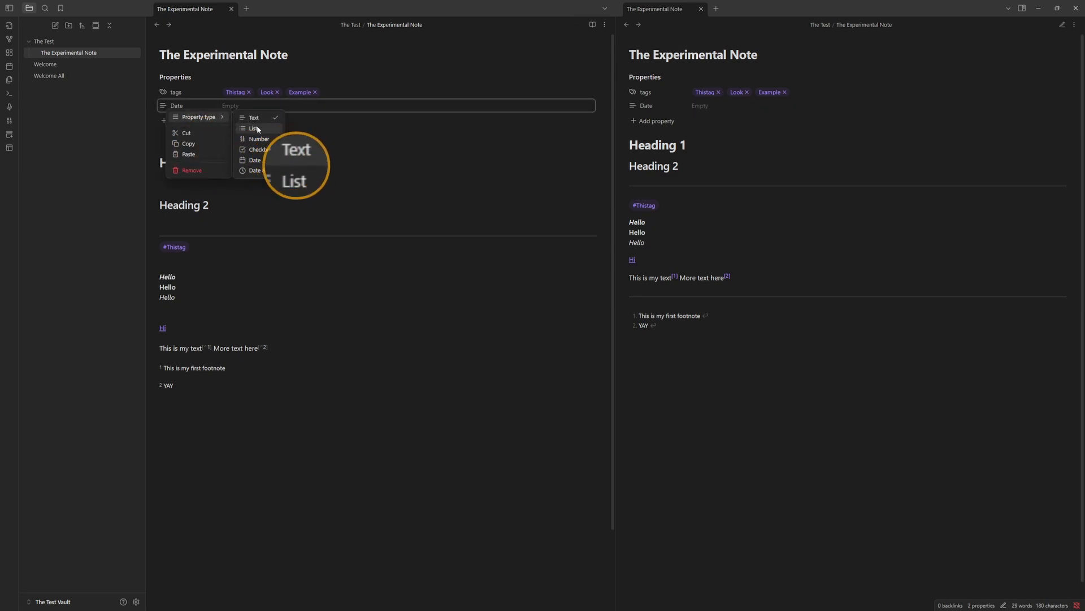
click(263, 158)
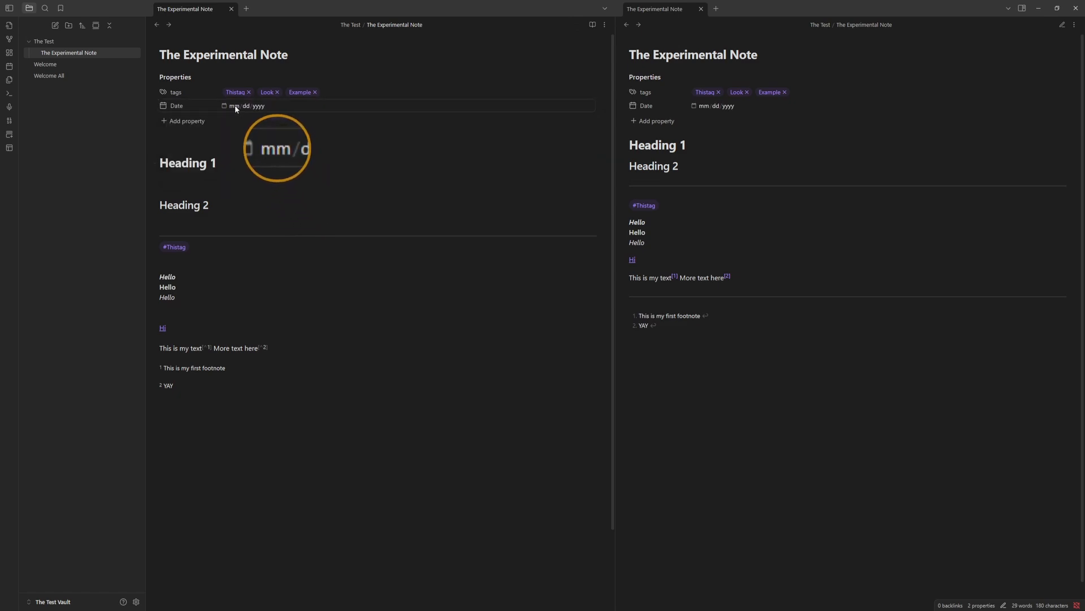
- Change the Date property's type to Date & time
click(164, 106)
mouse_move(224, 118)
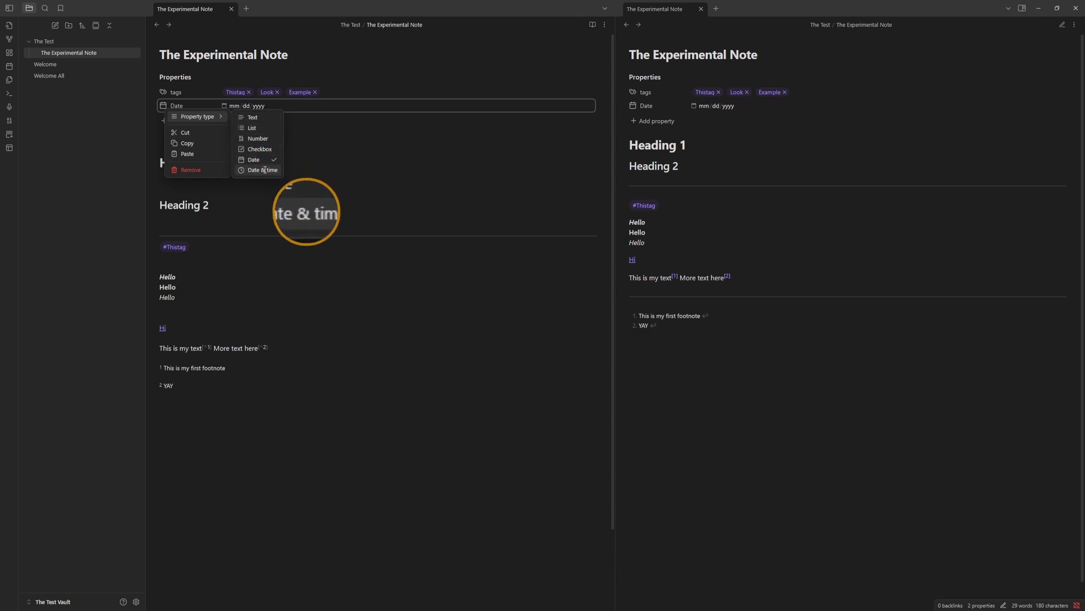
click(263, 169)
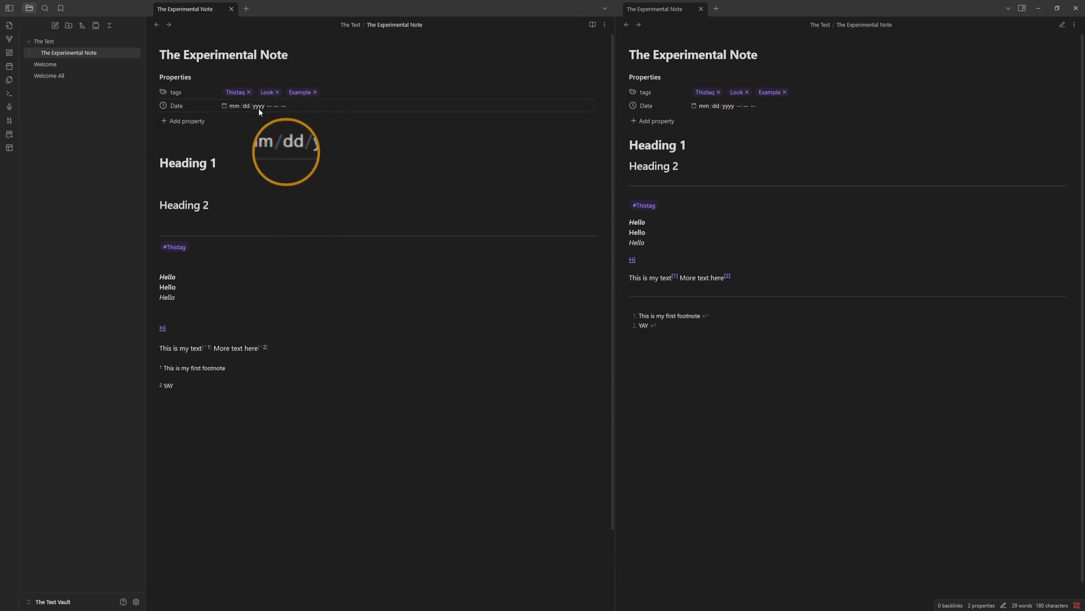
- Review the property types available for the Date property, and collapse the Properties section in the editing view
click(163, 106)
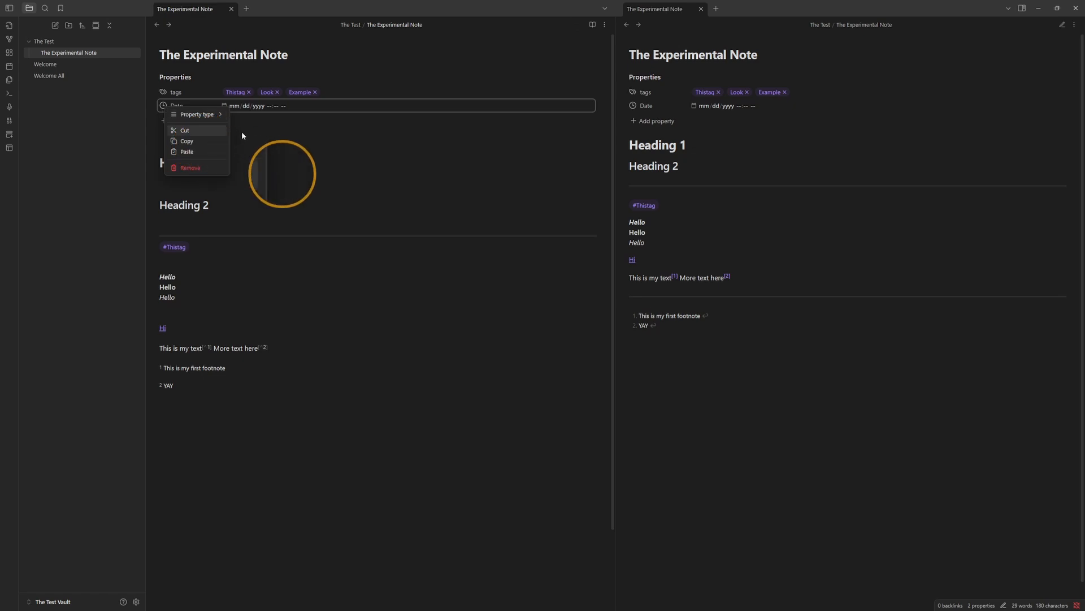
mouse_move(215, 115)
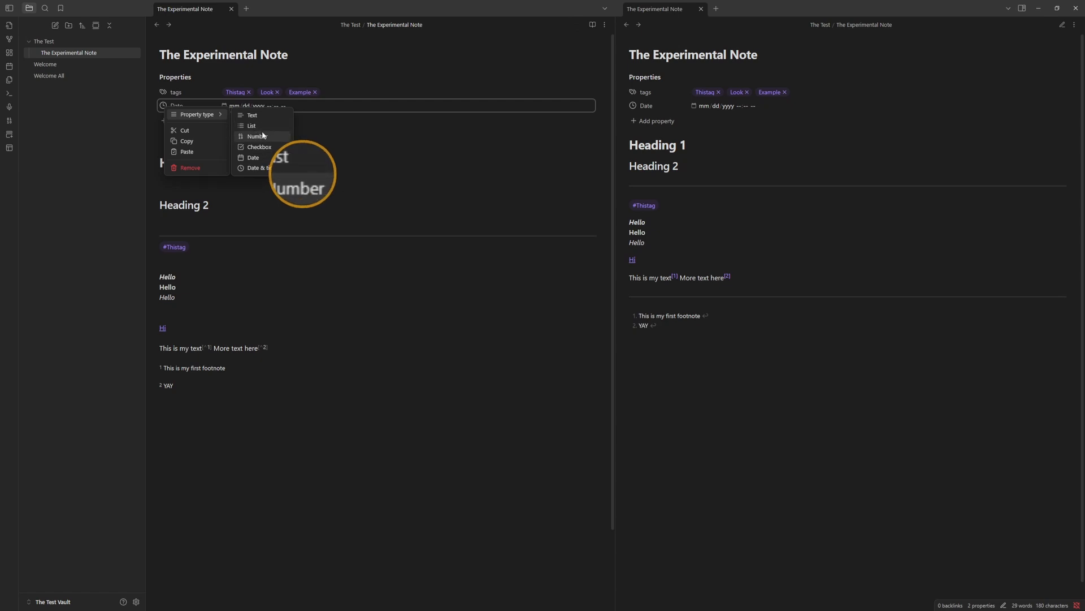
click(293, 307)
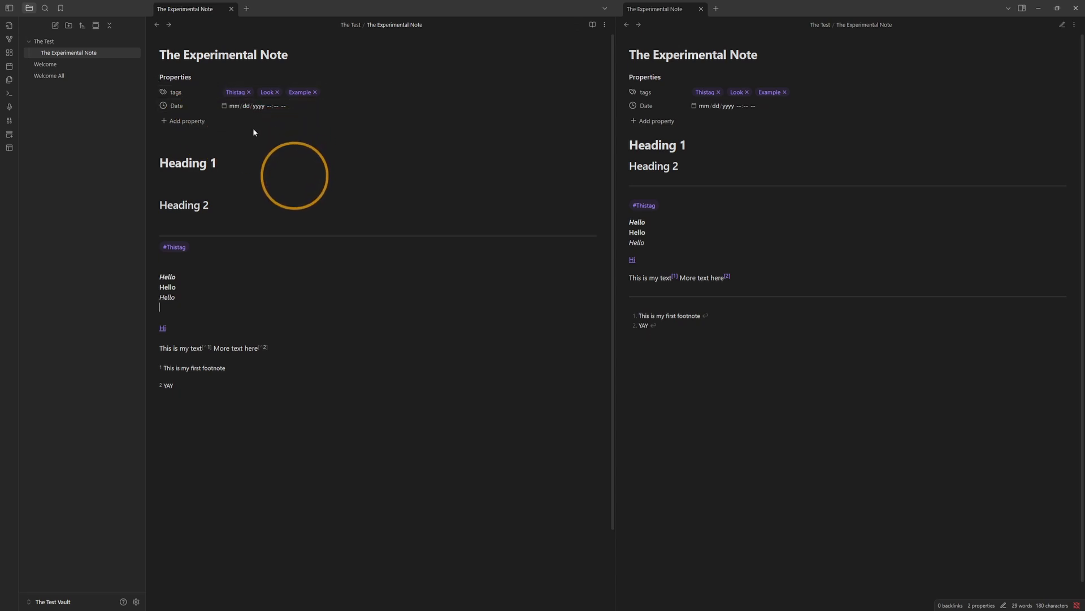
click(153, 76)
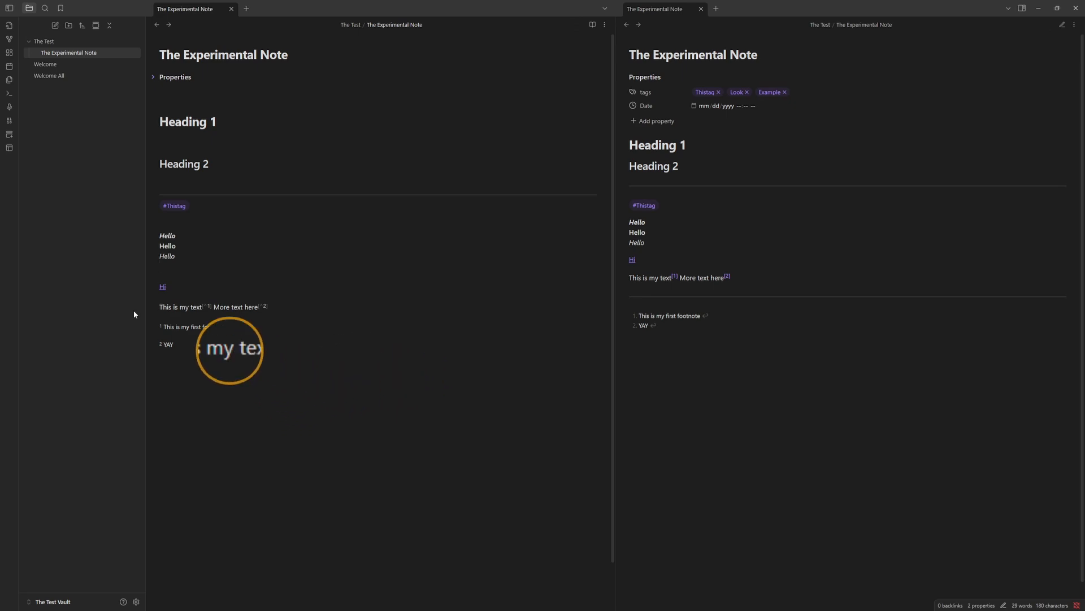
- Open the settings and examine the full list of core plugins
click(136, 601)
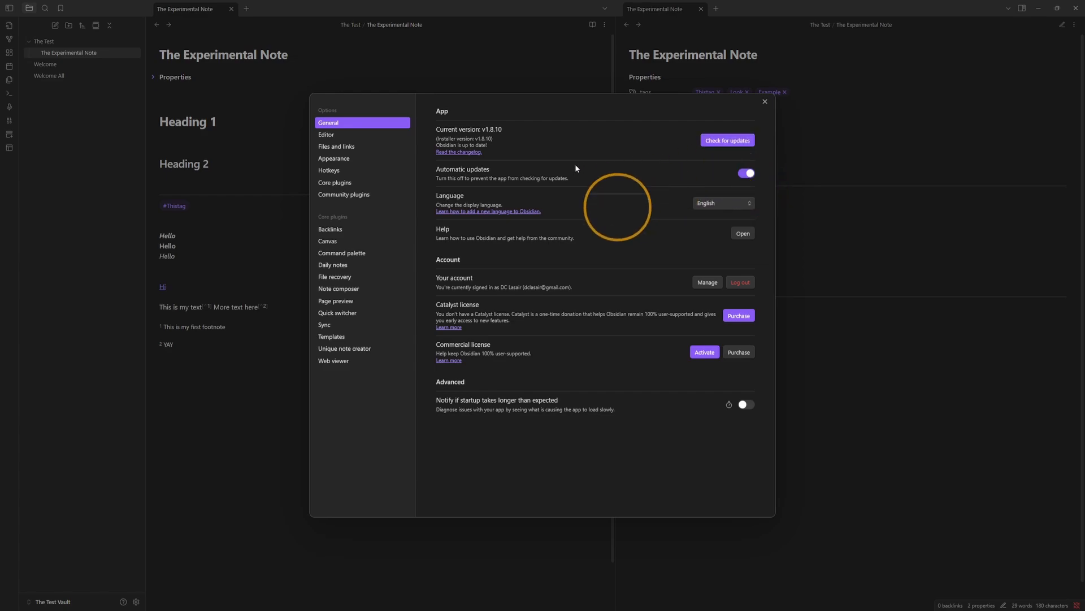
click(351, 137)
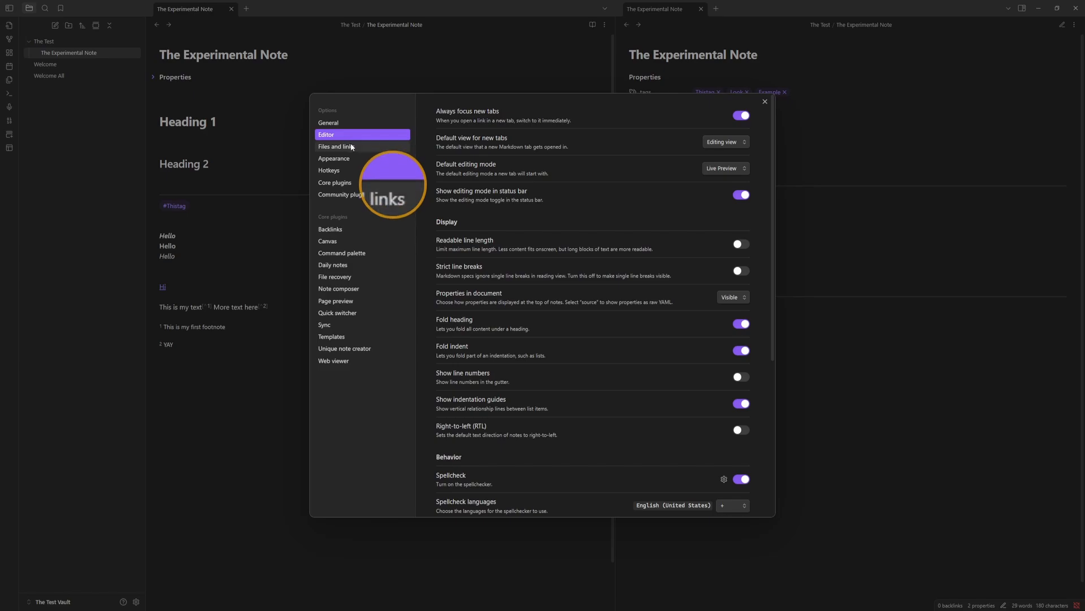
click(350, 183)
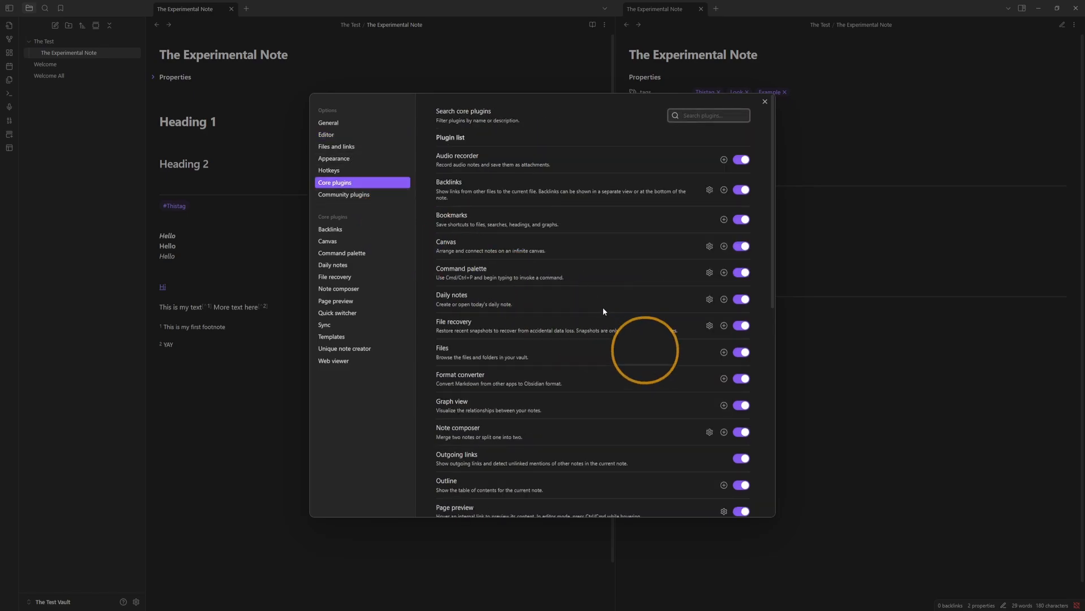
scroll(642, 226, down, 2)
scroll(642, 226, down, 9)
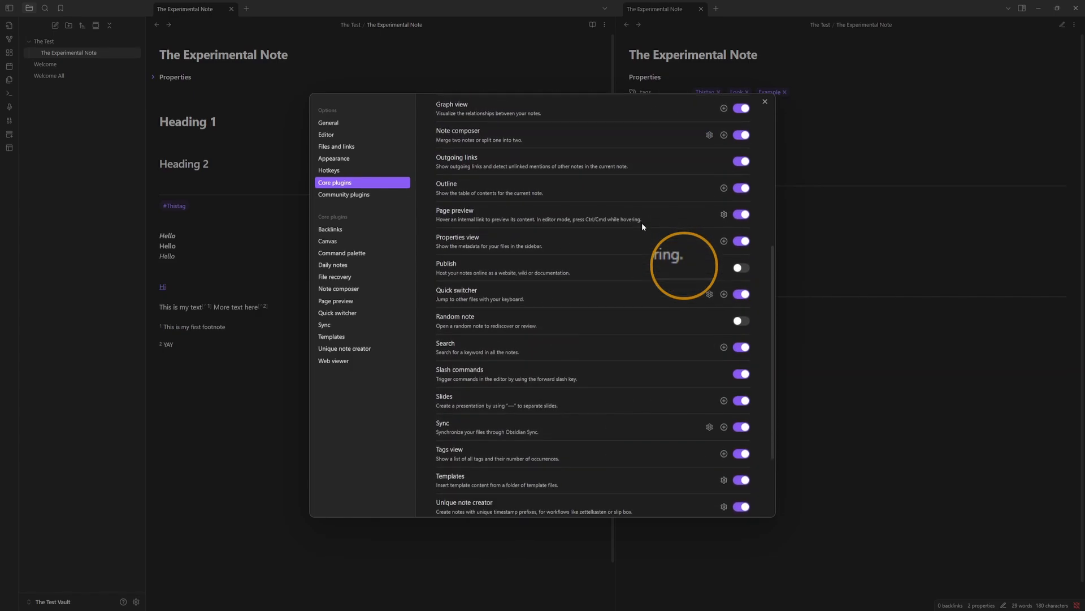
scroll(642, 222, down, 3)
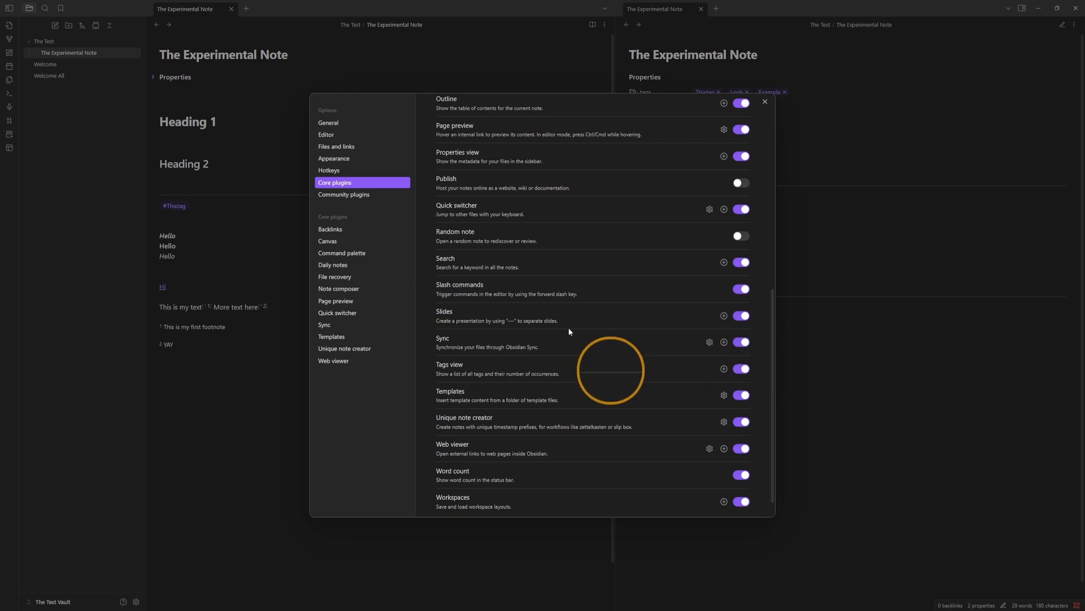
scroll(568, 331, down, 1)
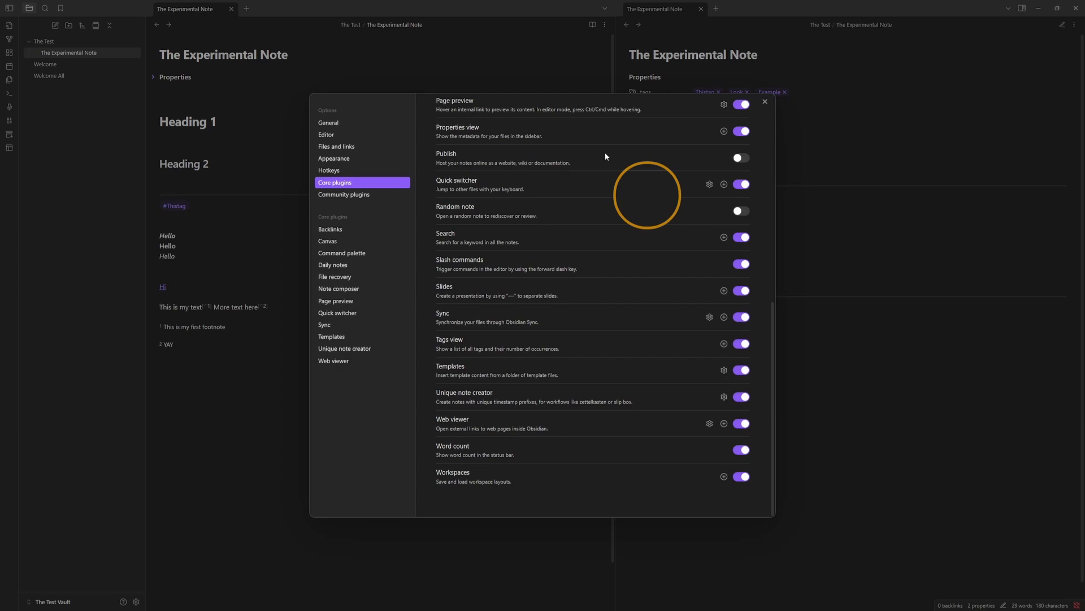
scroll(606, 154, up, 2)
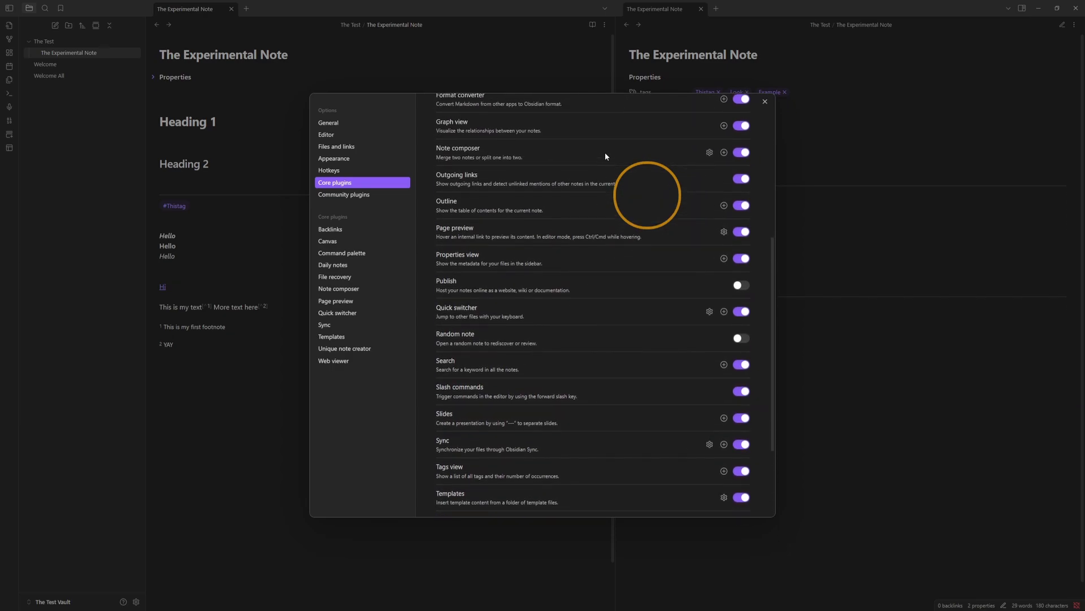
scroll(605, 151, up, 4)
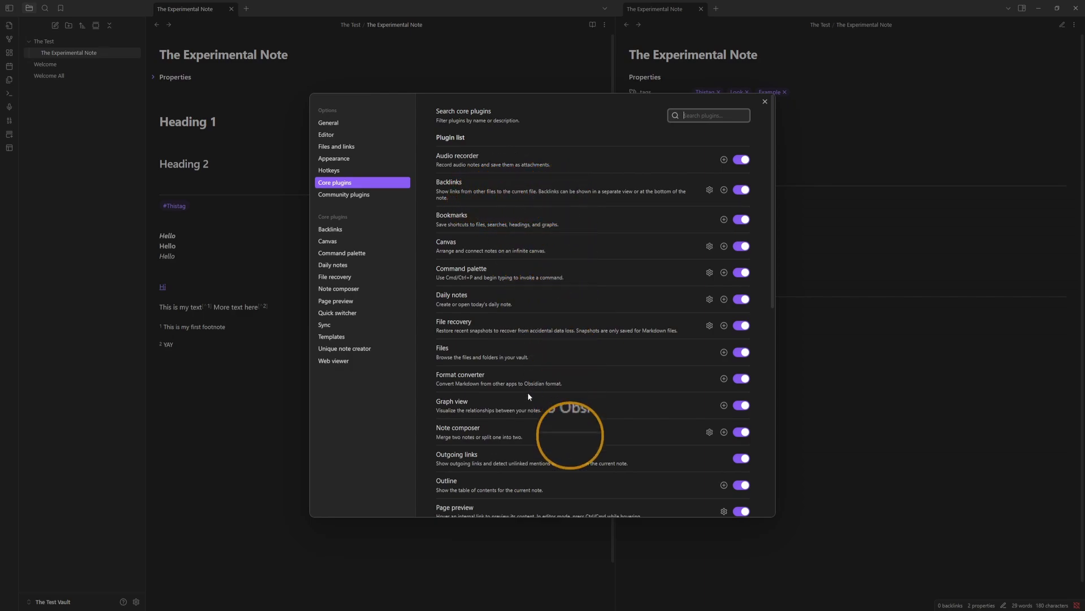
- Examine the Appearance settings from the color scheme down to CSS snippets, and the Files and links settings
click(350, 162)
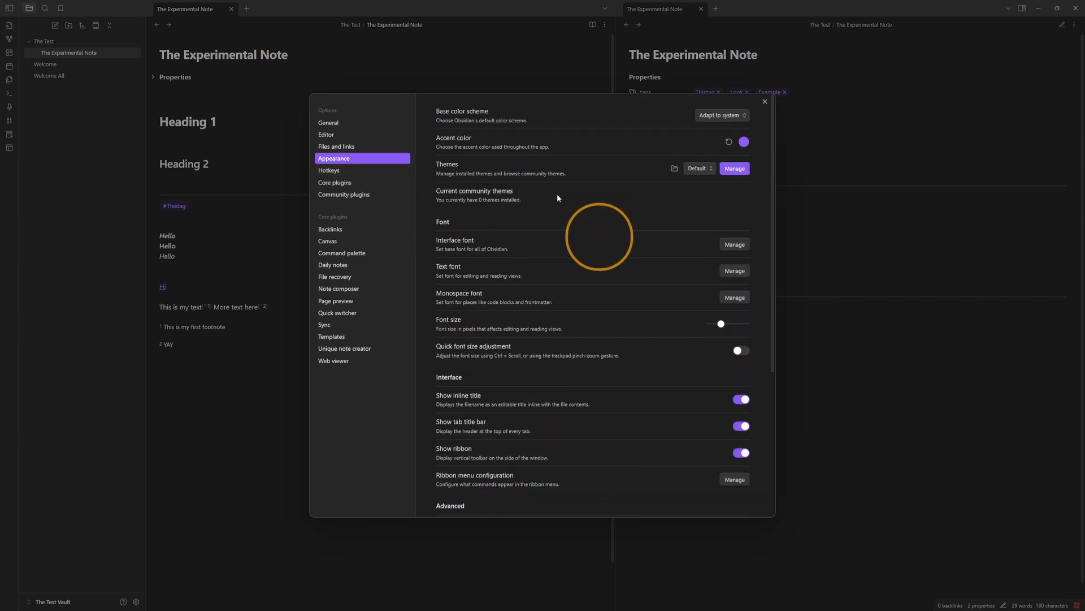
scroll(558, 197, down, 5)
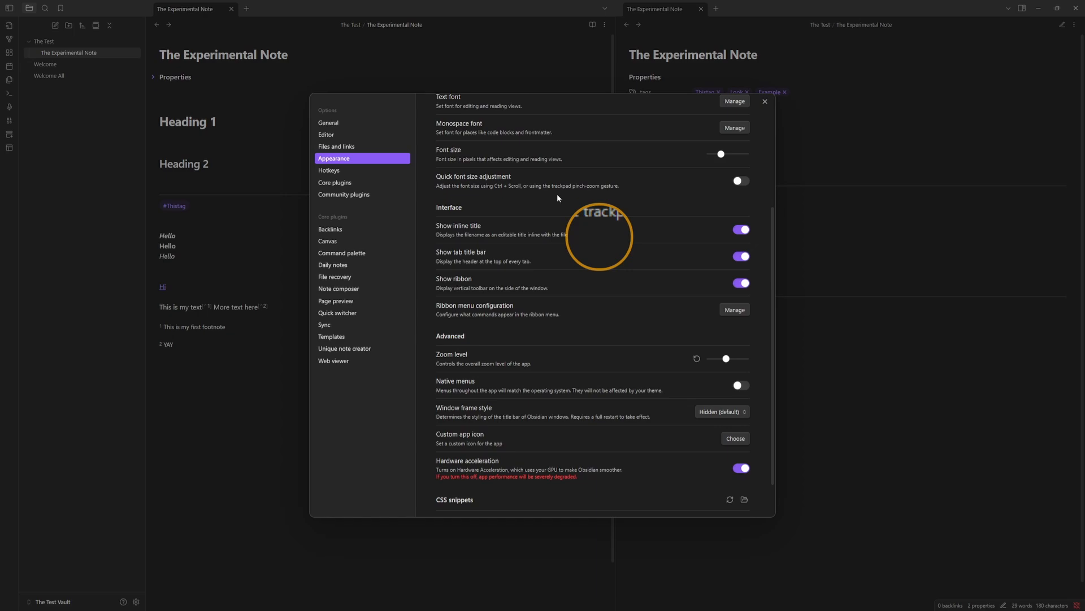
scroll(557, 197, down, 1)
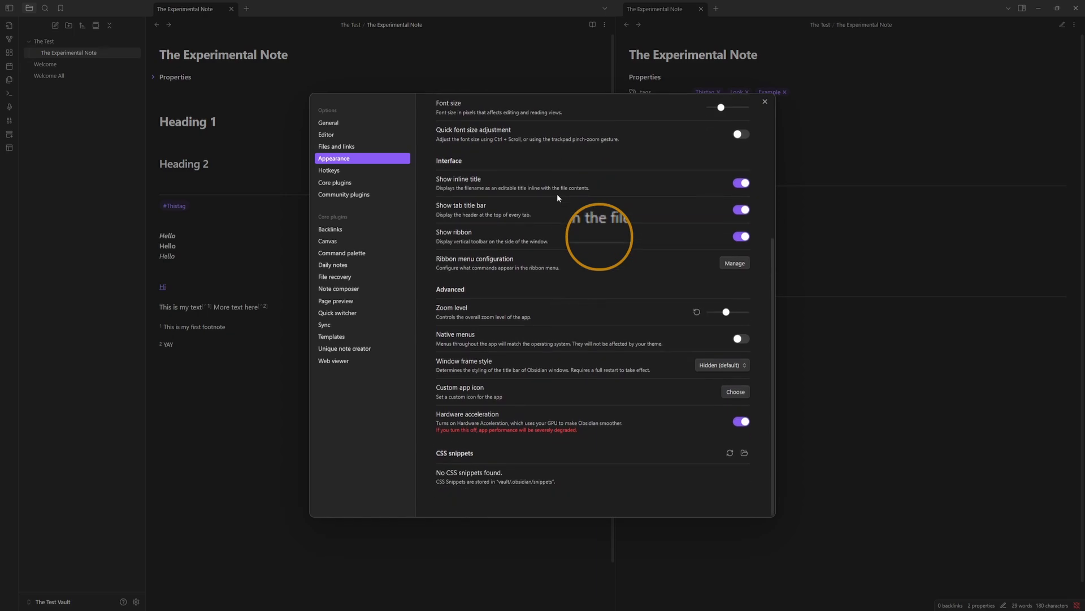
scroll(558, 198, up, 5)
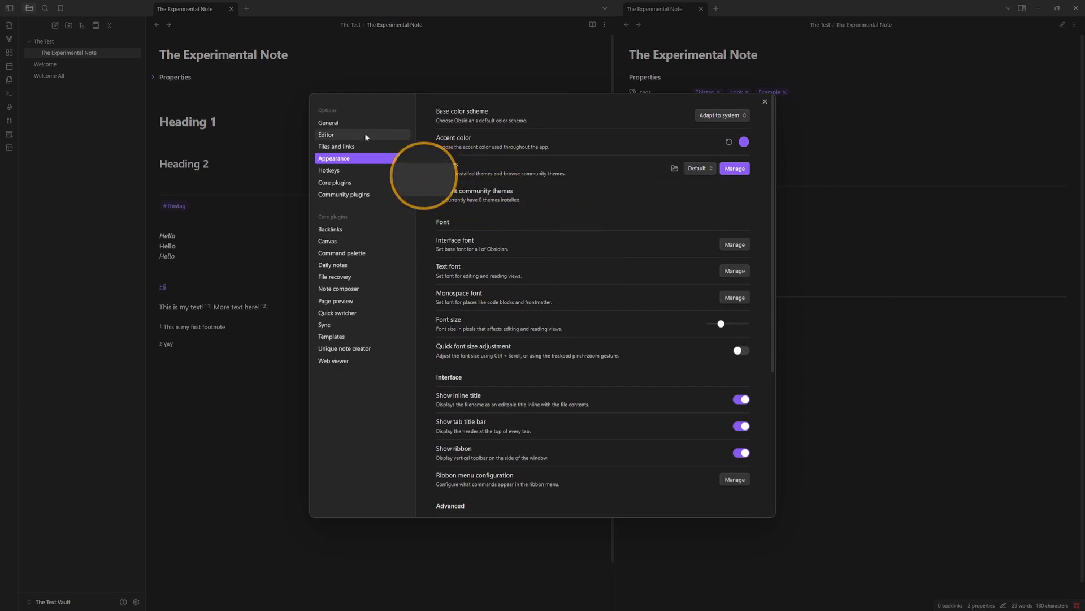
click(345, 151)
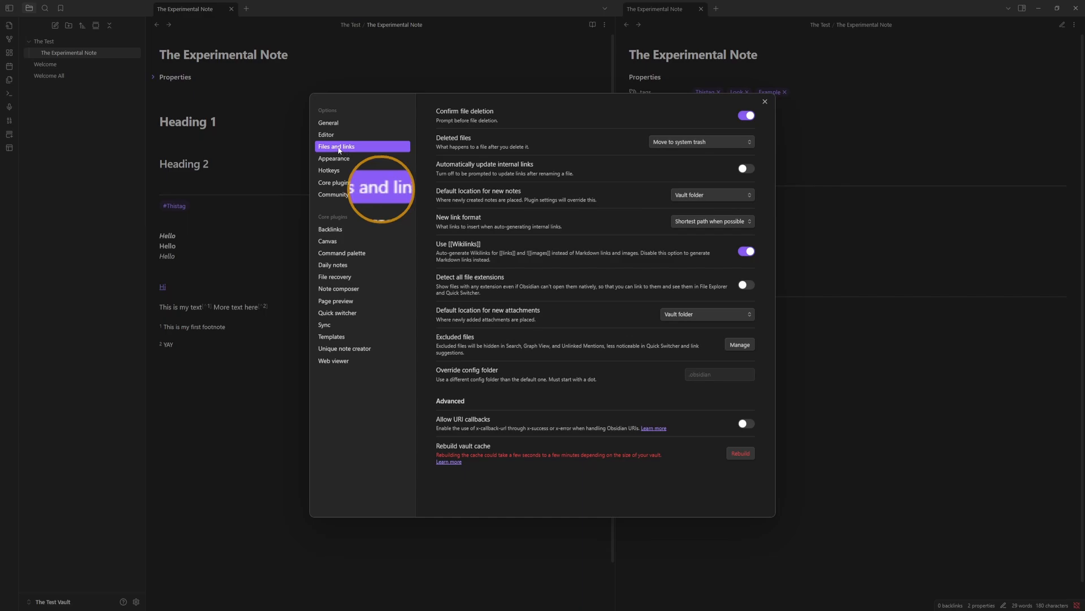
- Turn on Readable line length in the Editor settings
click(334, 136)
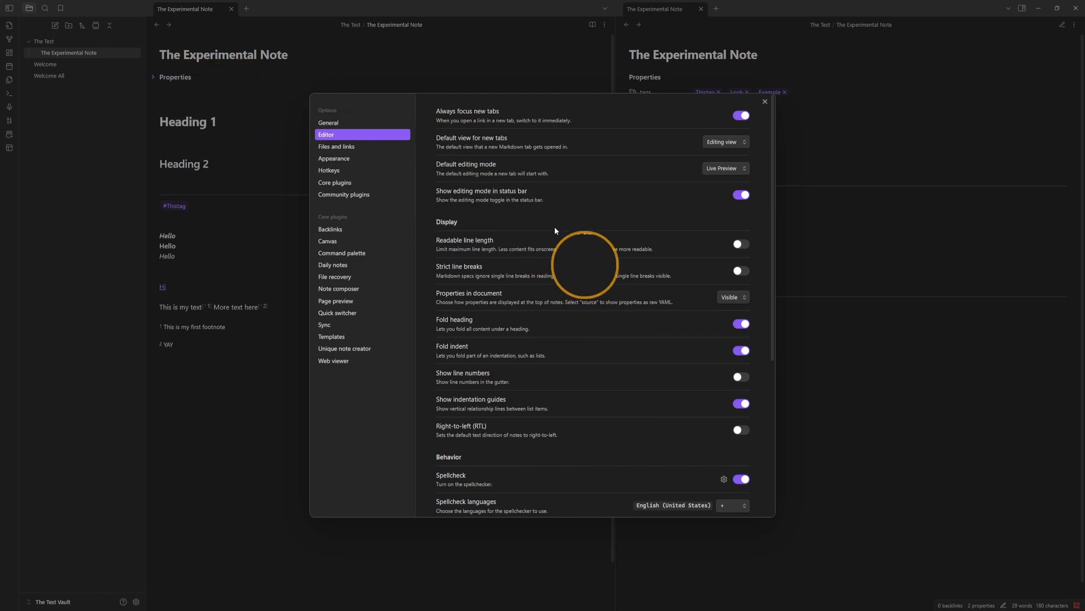
click(743, 244)
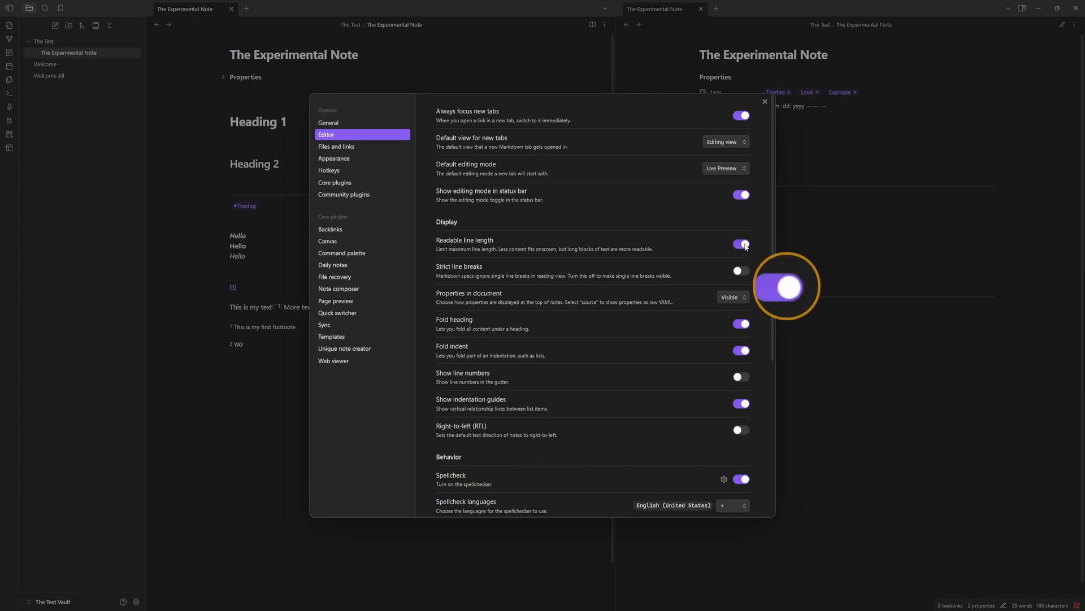
- Turn off Readable line length in the Editor settings and close the settings
click(741, 245)
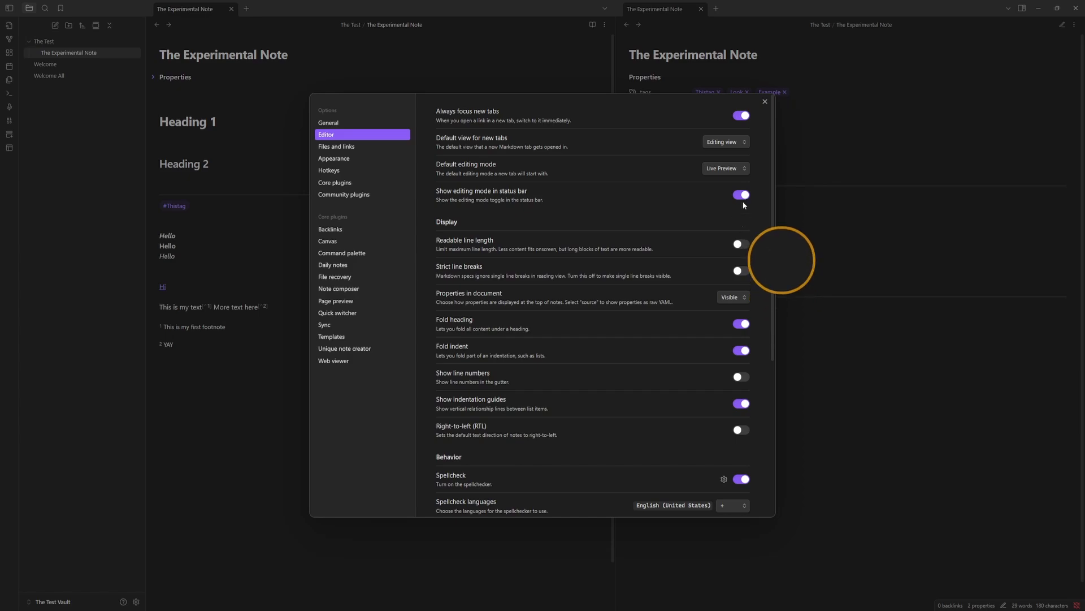
click(765, 101)
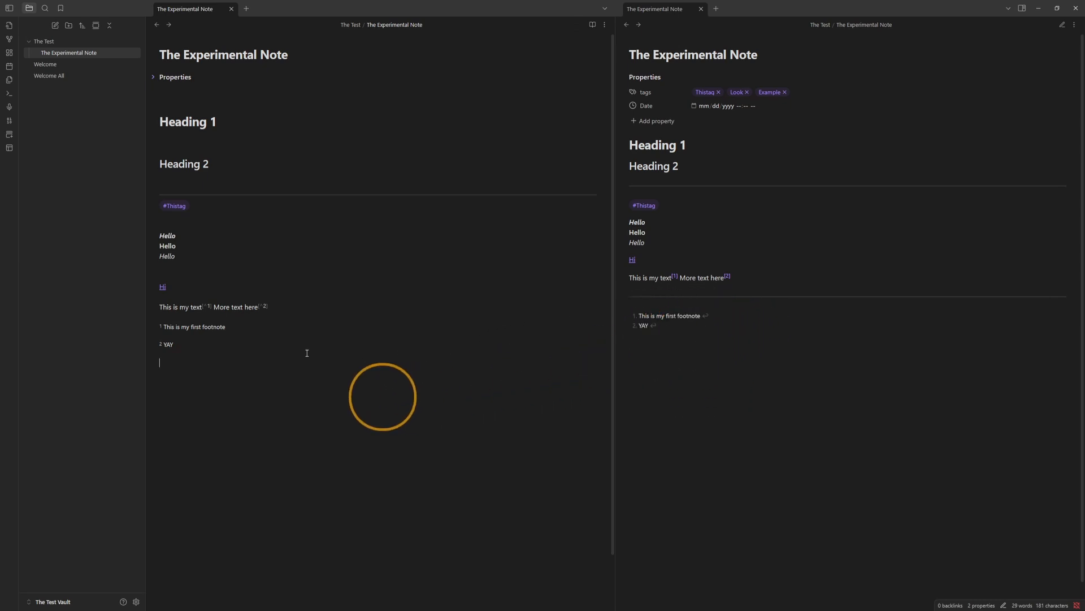
click(241, 378)
text(sfdfsdf)
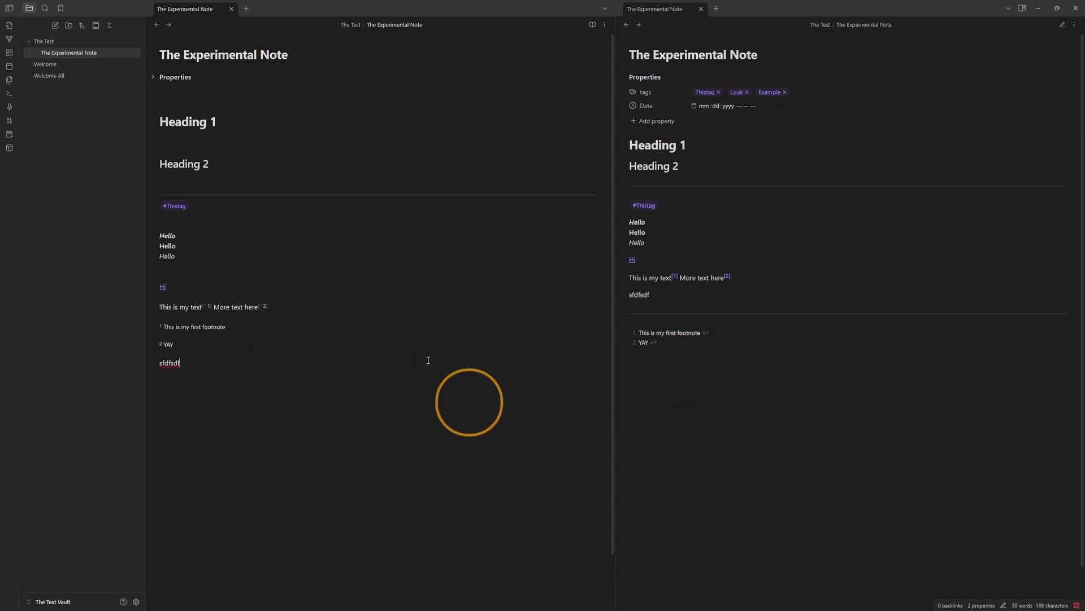
key(BackSpace)
key(BackSpace)
key(BackSpace)
key(BackSpace)
key(BackSpace)
key(BackSpace)
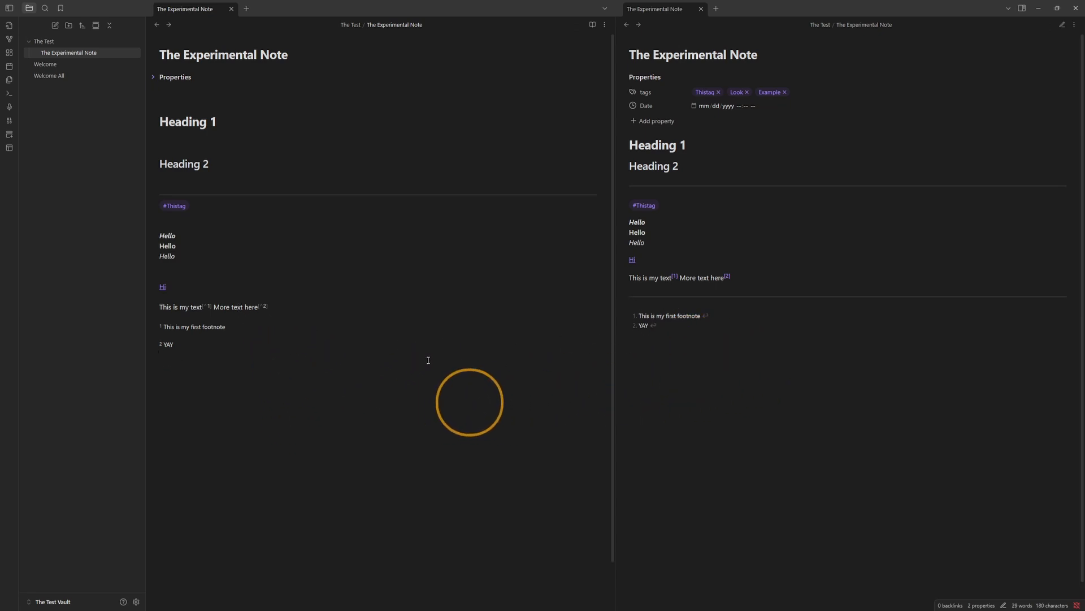
- Add a two-line block quote reading "Ereiasdifkuisdfa" and "sdfgsddfgsdafg" below the "This is my text" line, followed by blank lines
click(284, 307)
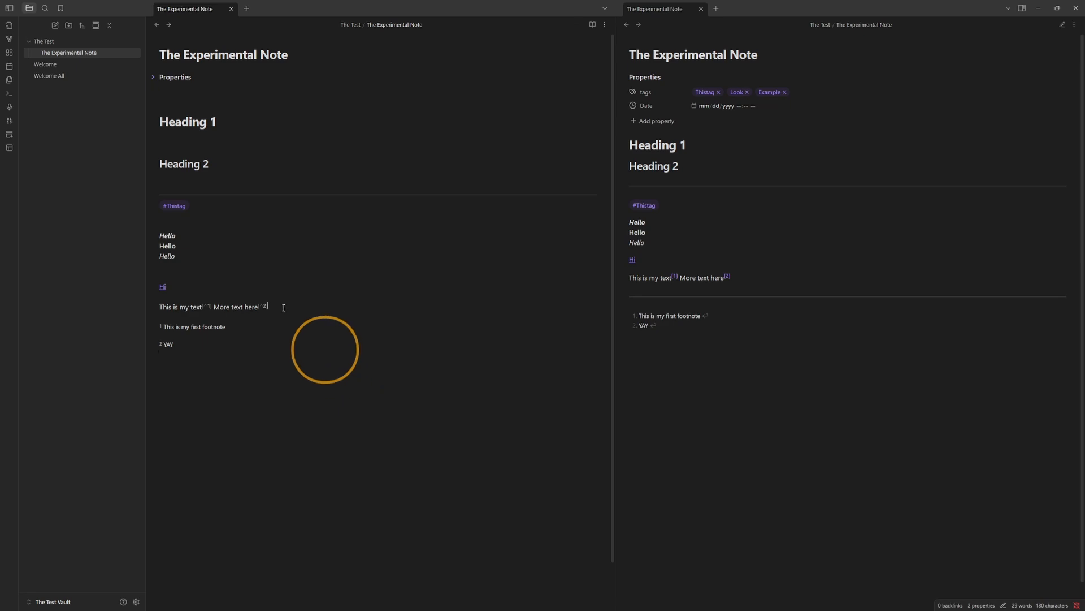
key(Return)
key(Return)
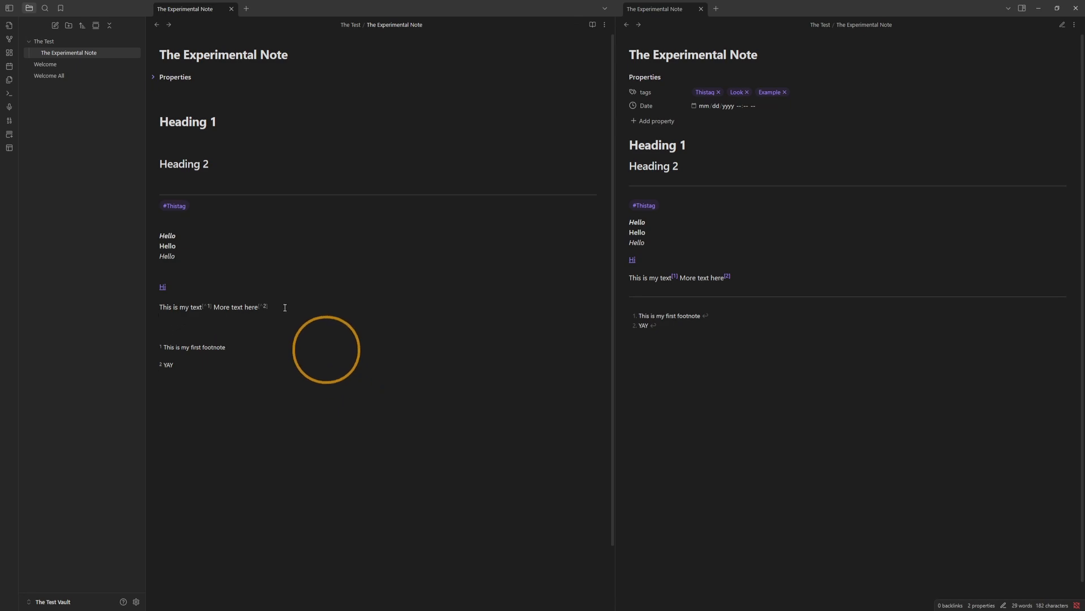
text(-)
text( E)
text(r)
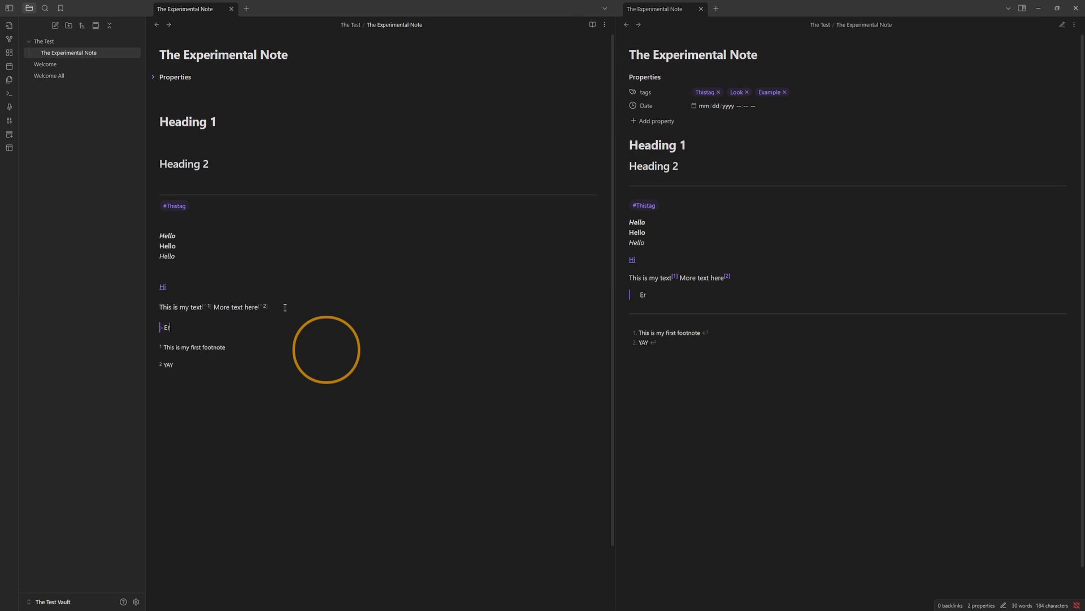
text(eiasdifkuisdfa)
key(Return)
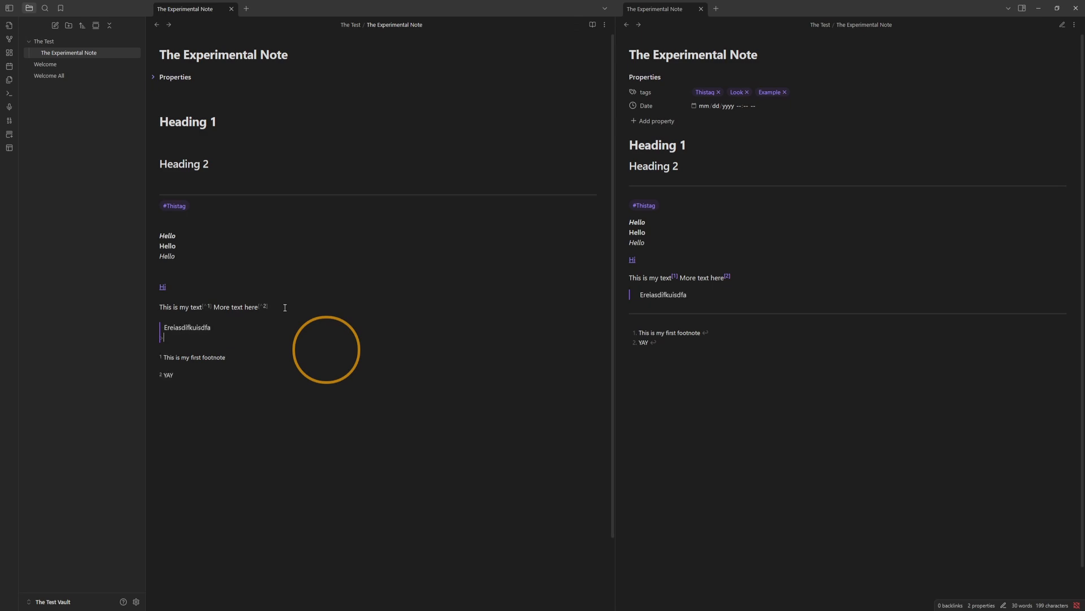
text(sdfgsddfgsdafg)
key(Return)
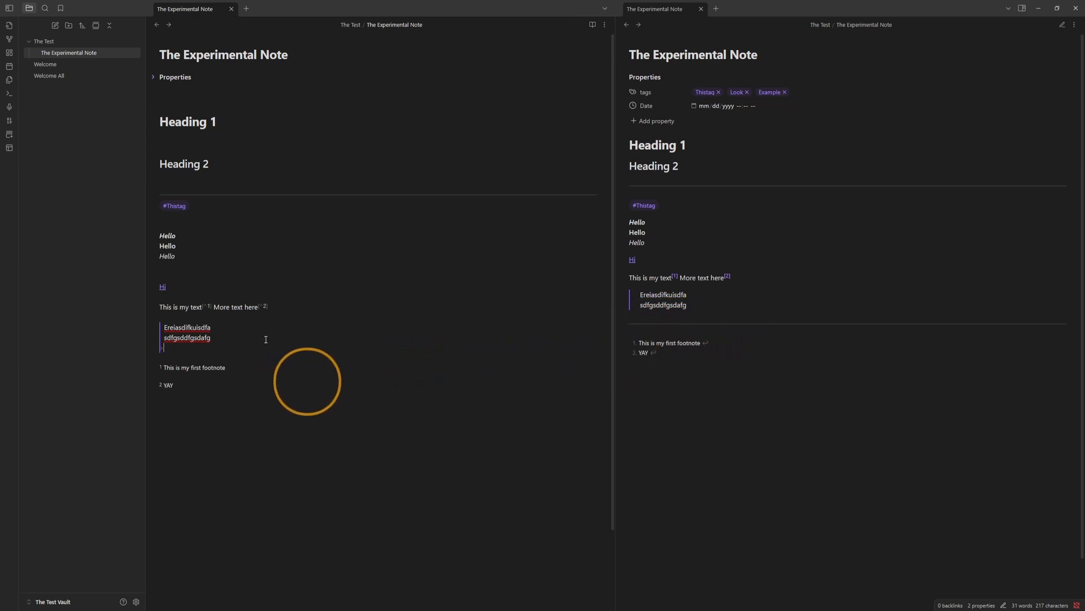
key(Return)
key(Return)
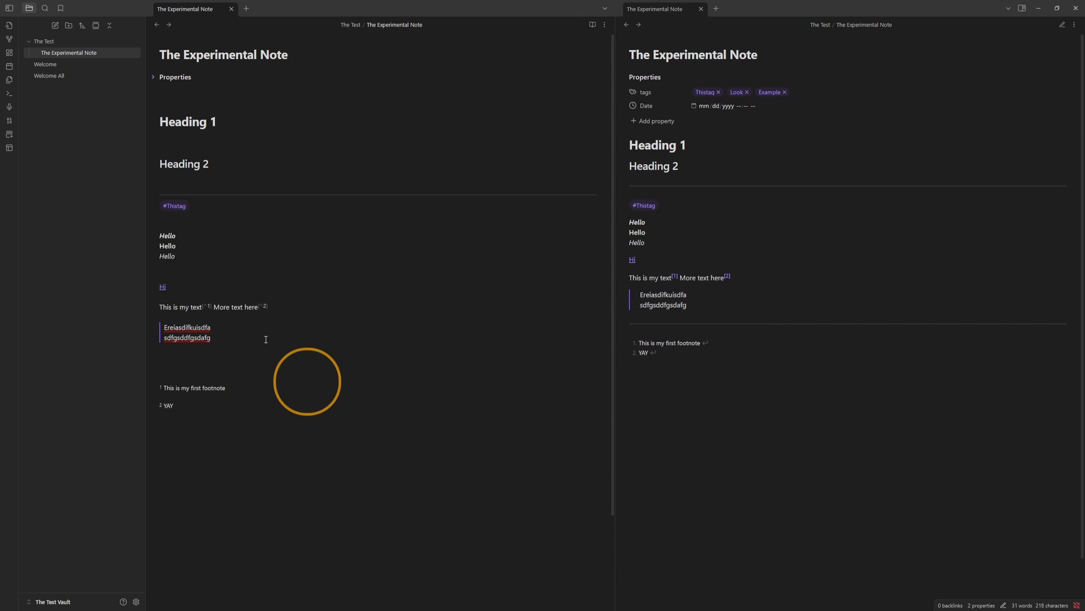
text(![)
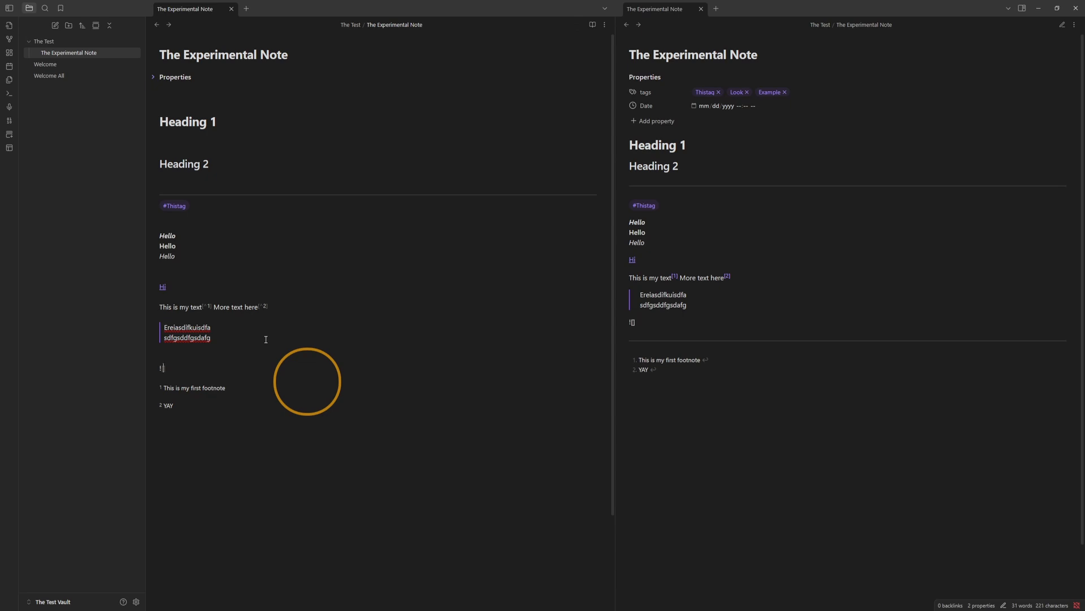
text(info)
key(Return)
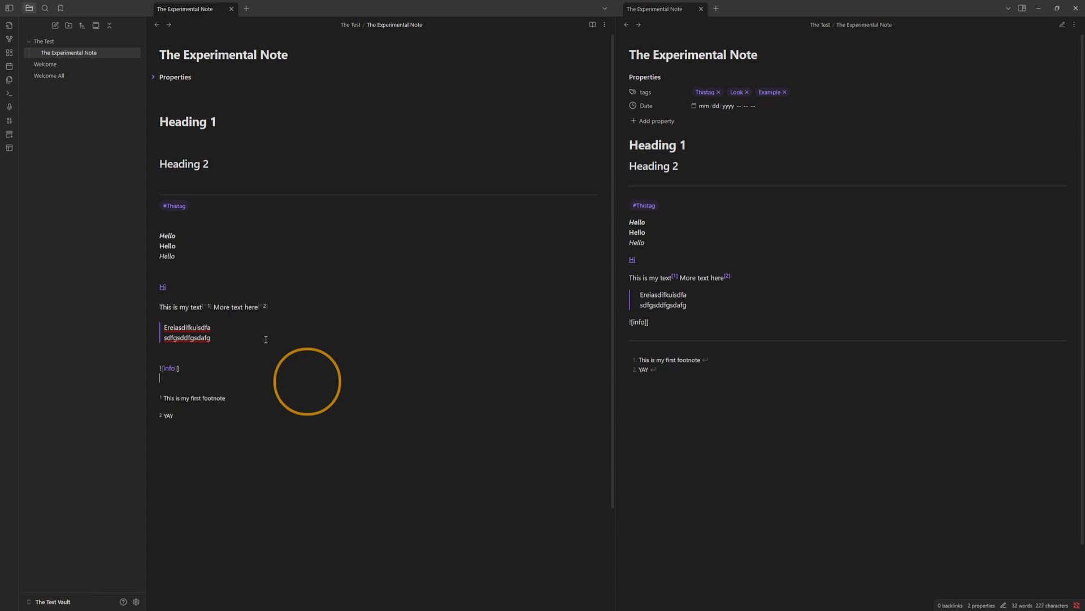
key(BackSpace)
key(Return)
key(BackSpace)
key(BackSpace)
key(BackSpace)
key(BackSpace)
key(BackSpace)
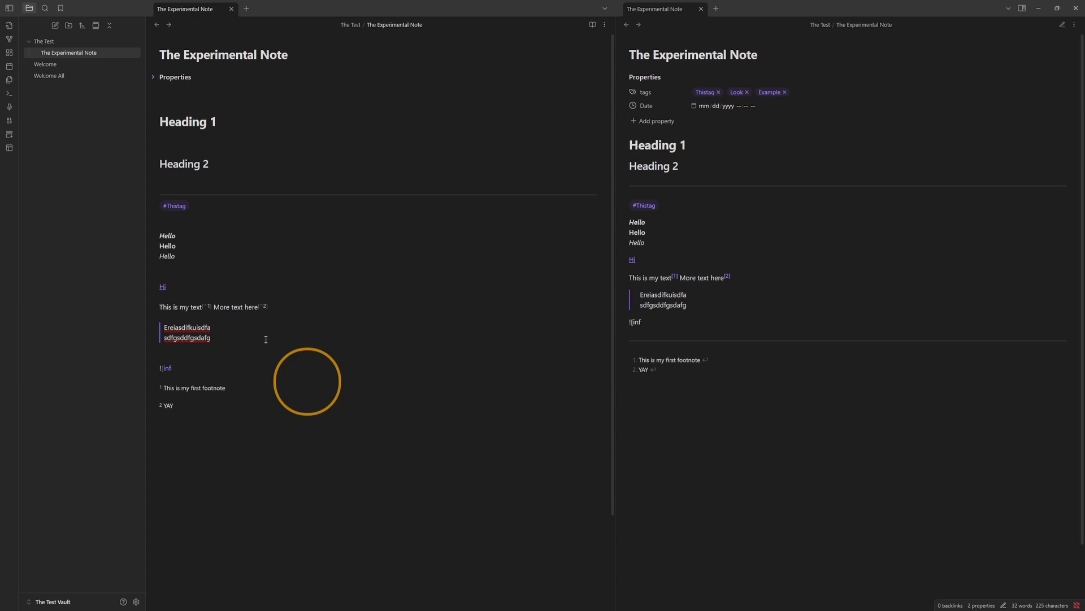
key(BackSpace)
key(BackSpace)
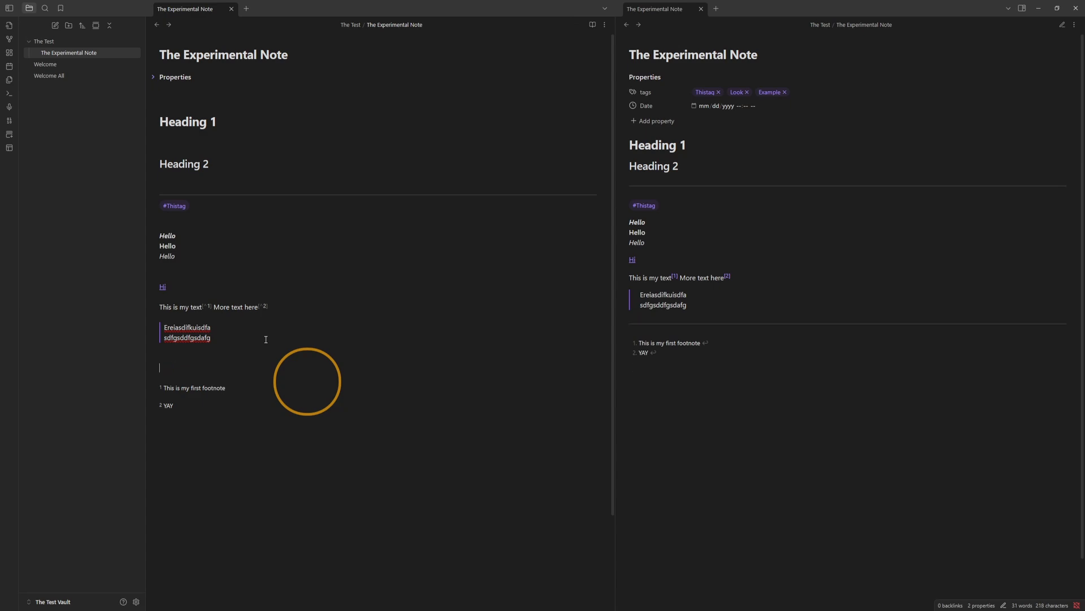
- Insert a NOTE callout below the block quote and replace its contents with "sduuifuisdfuifsduiuisdfuisdf"
text(/call)
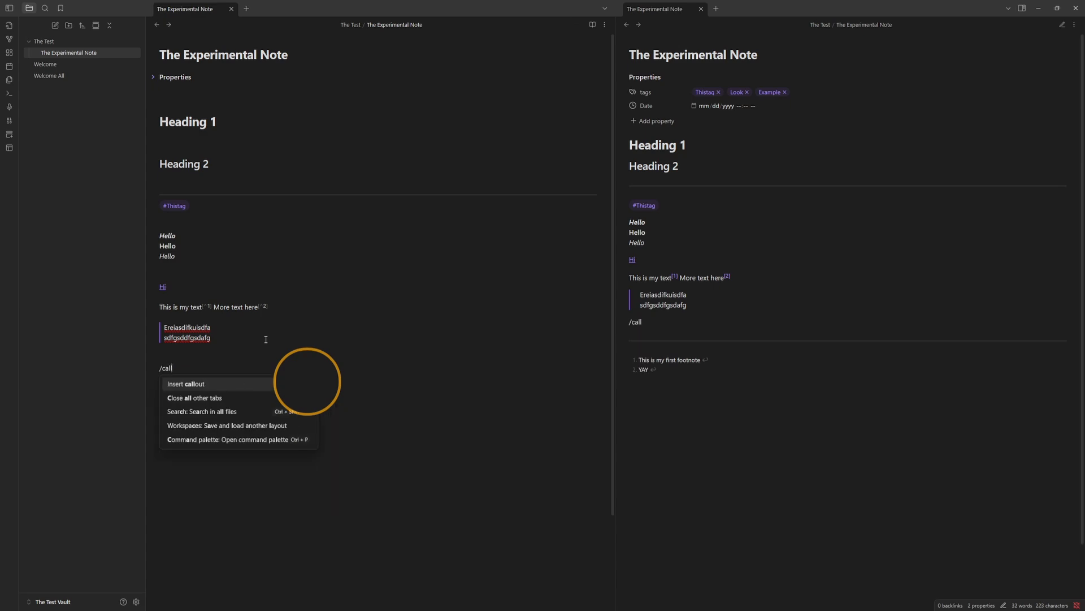
click(203, 383)
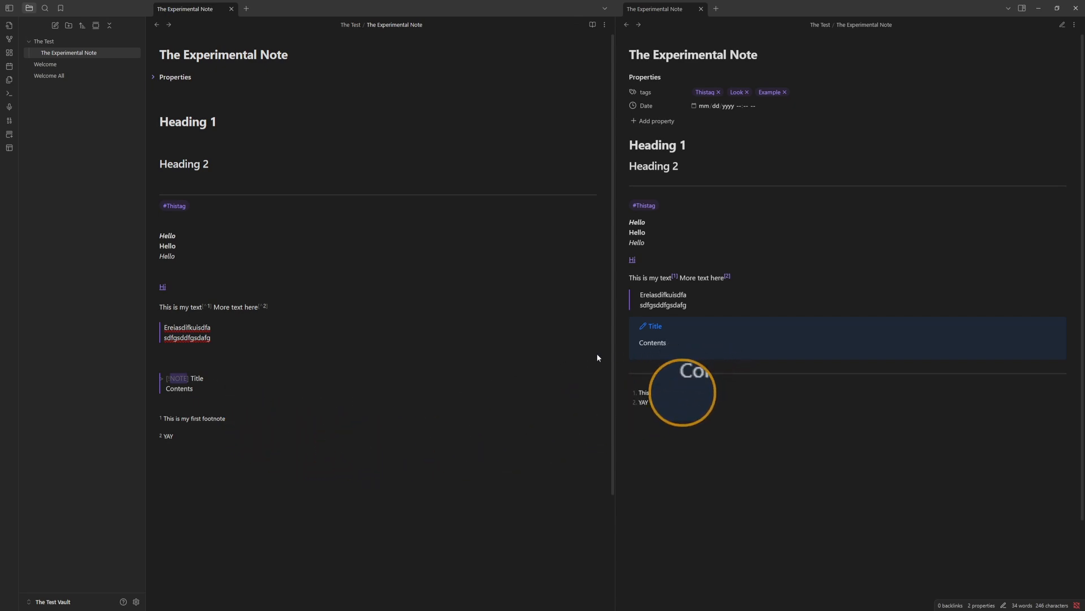
click(261, 391)
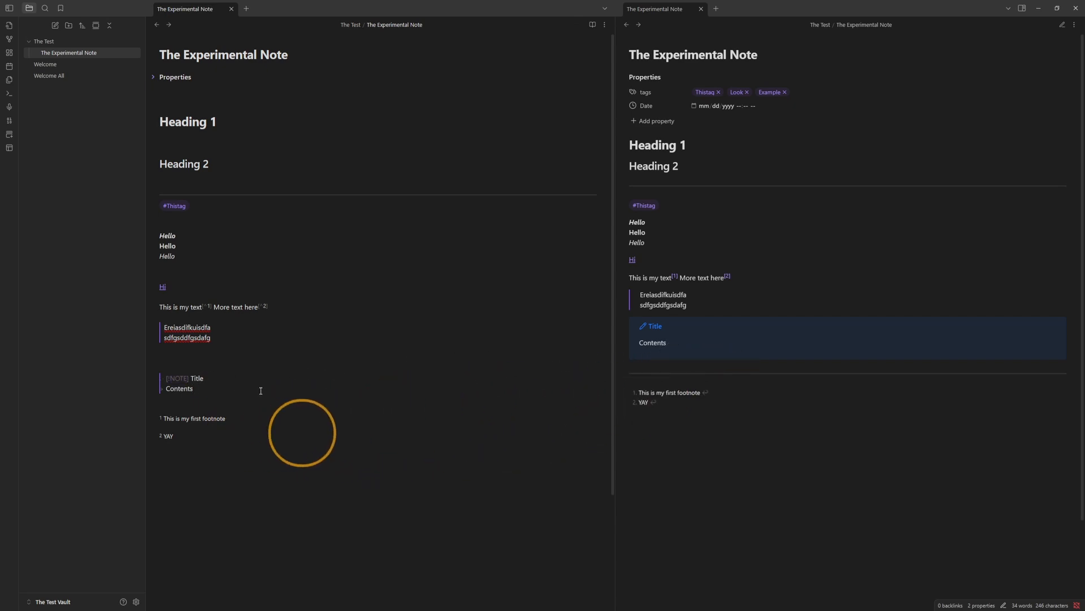
key(BackSpace)
key(BackSpace)
key(BackSpace)
key(BackSpace)
key(BackSpace)
key(BackSpace)
key(BackSpace)
key(BackSpace)
text(sduuifuisdfuifsduiuisdfuisdf)
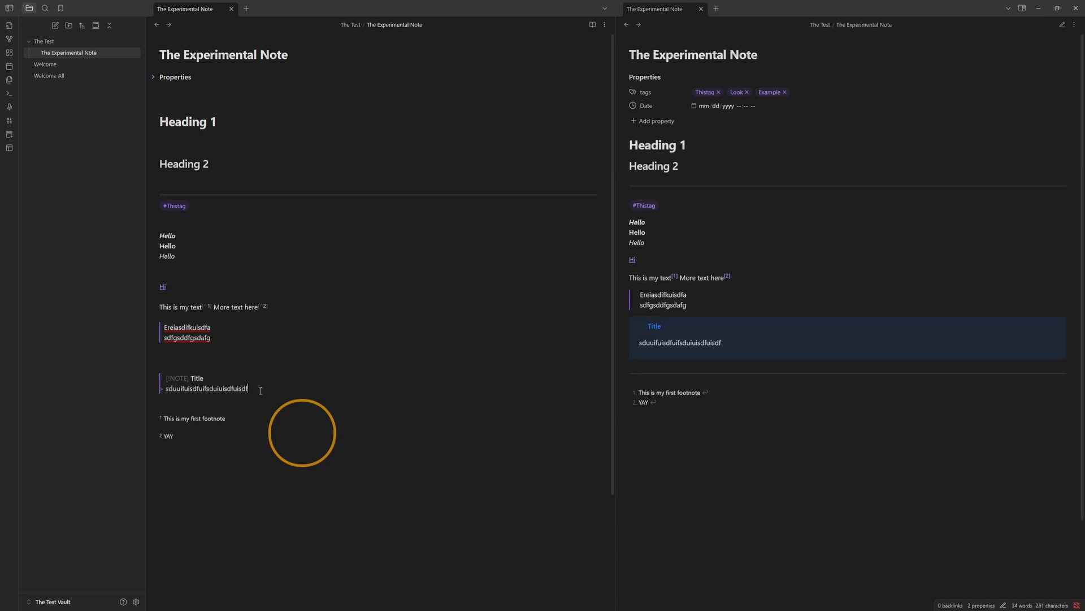
click(311, 484)
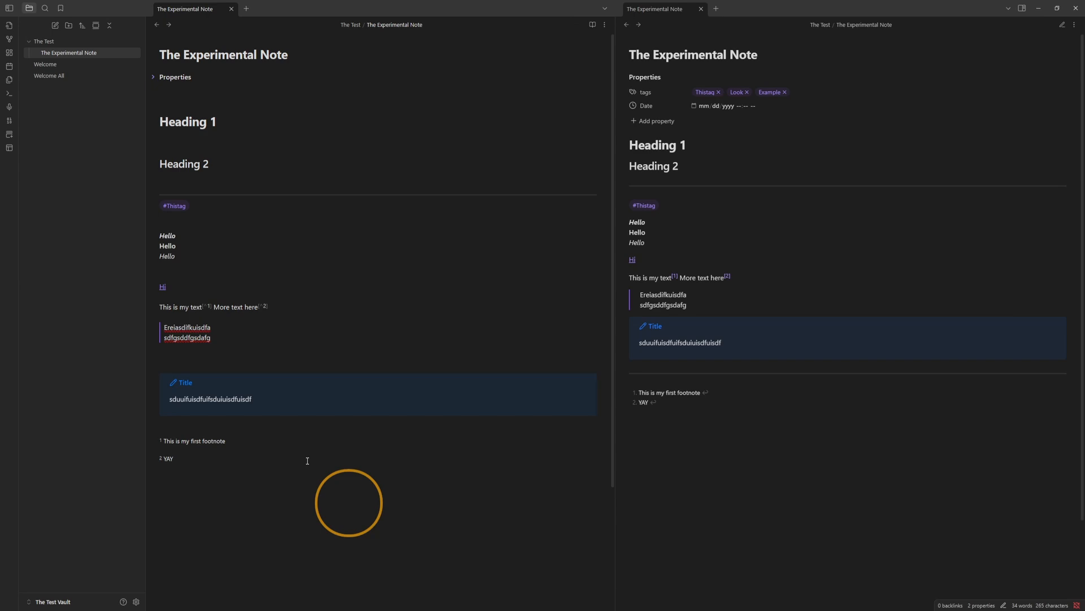
- Add a second block quote below the callout with the lines "dsiofioiofsd" and "erwfsdfsdf", and end the quote
key(Return)
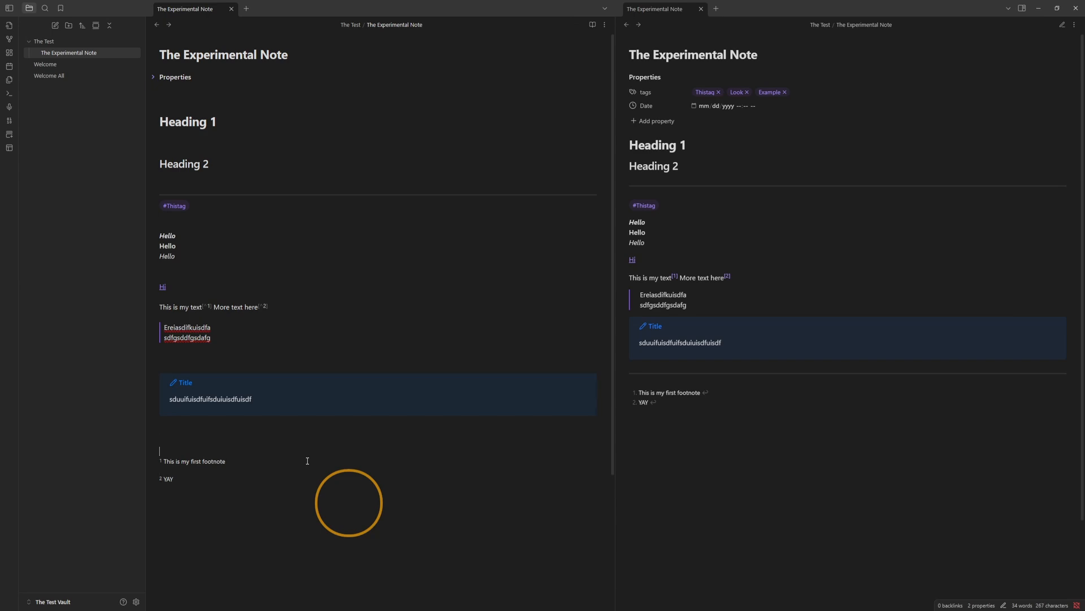
key(Up)
text(>)
text(dsiofioiofsd)
key(Return)
text(er)
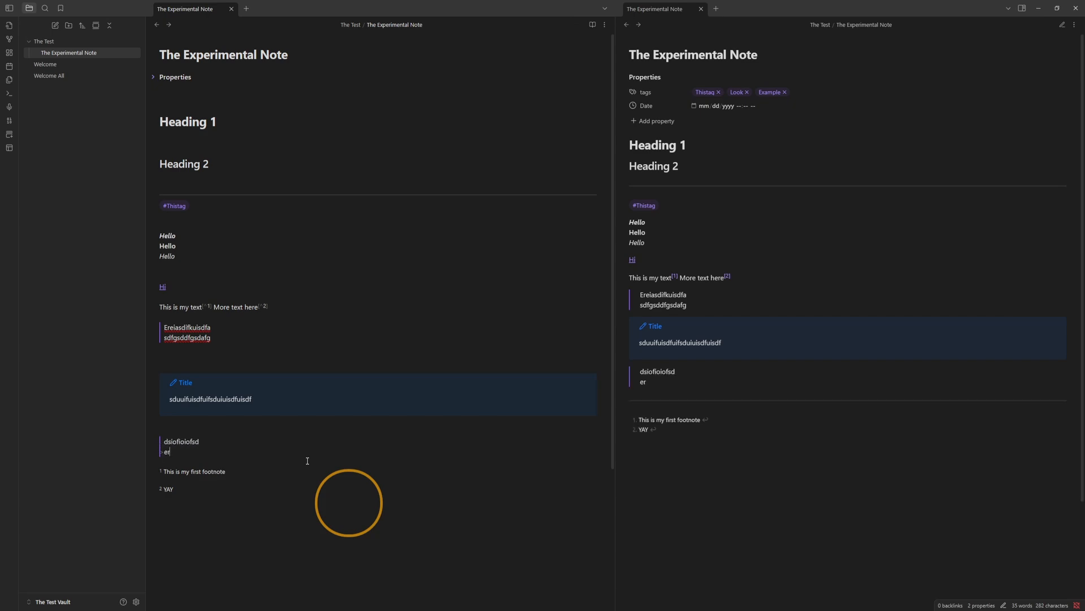
text(wfsdfsdf)
key(Return)
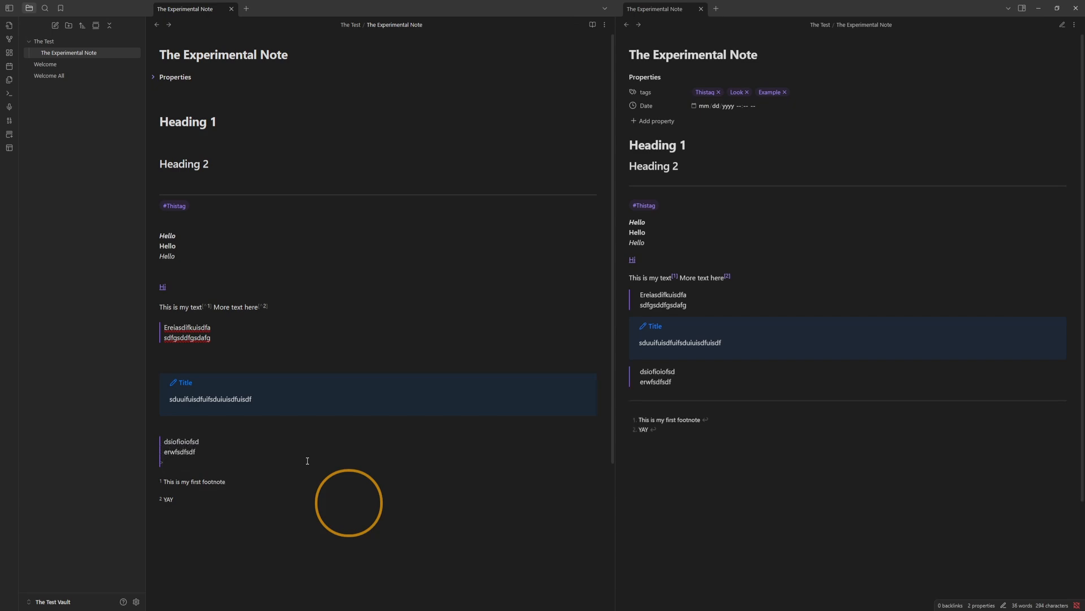
key(Up)
key(Up)
key(Down)
key(Down)
key(Return)
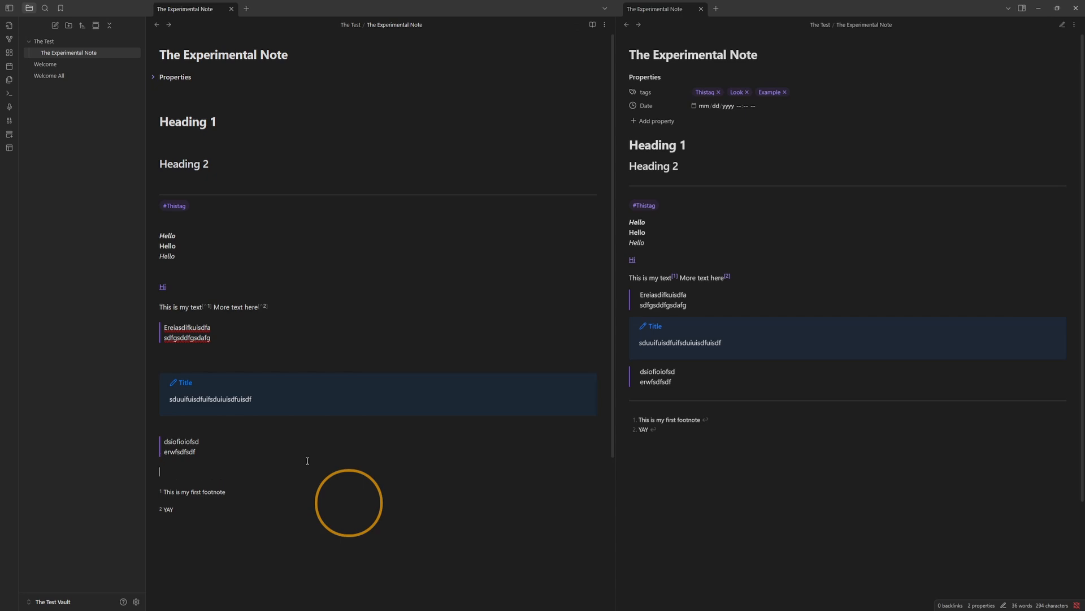
text(``)
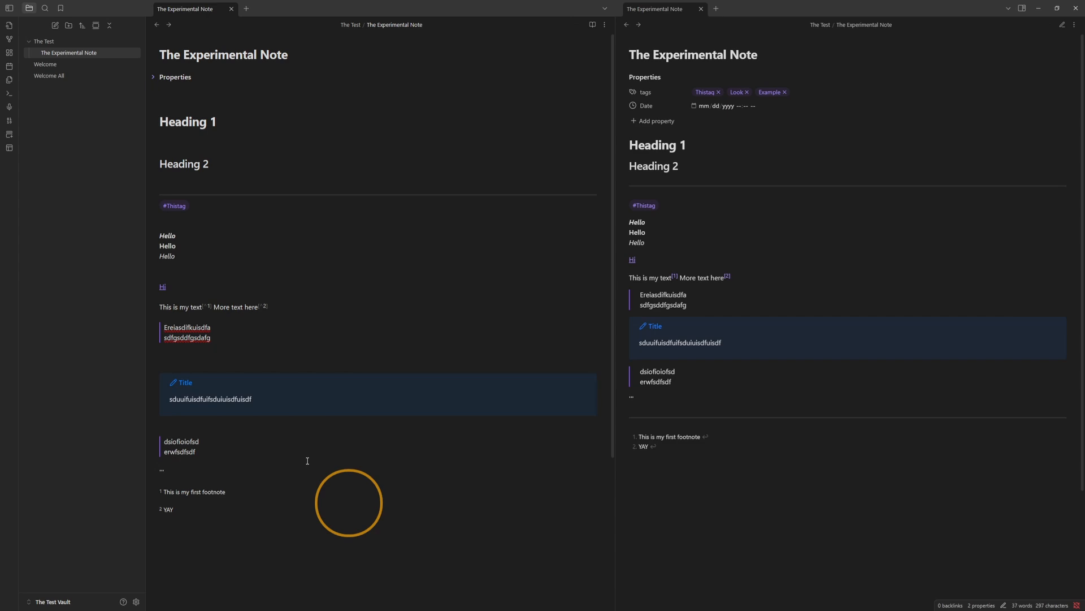
key(Return)
text(dsfsdf)
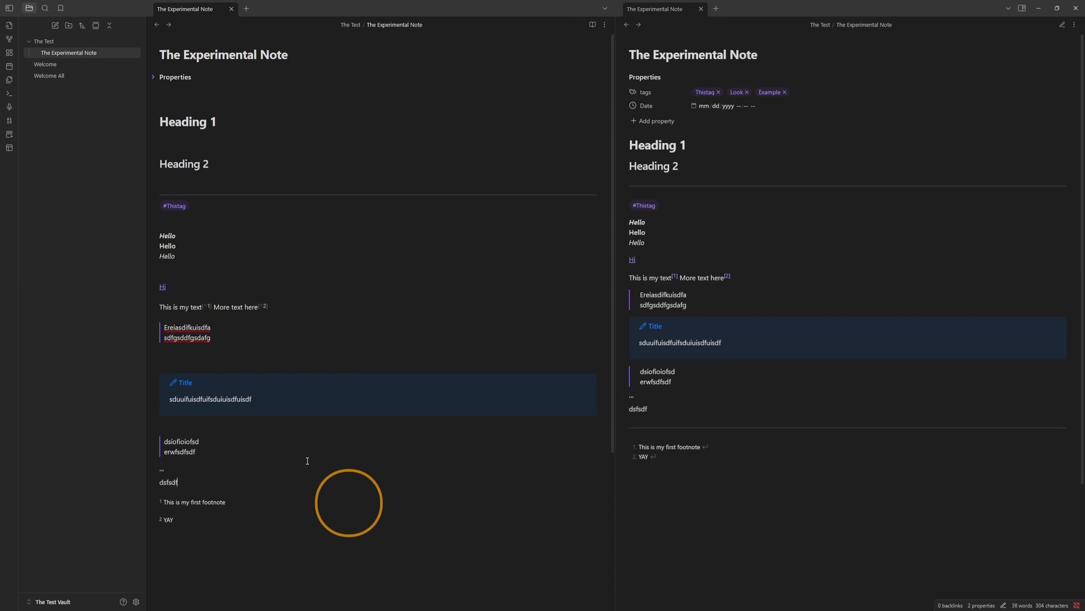
key(Return)
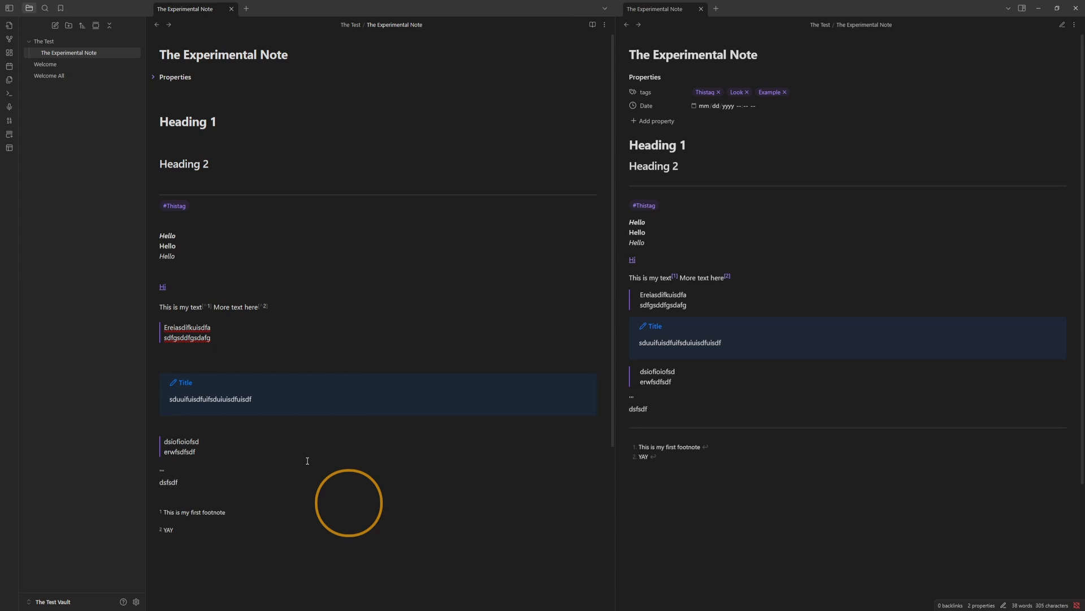
text(``)
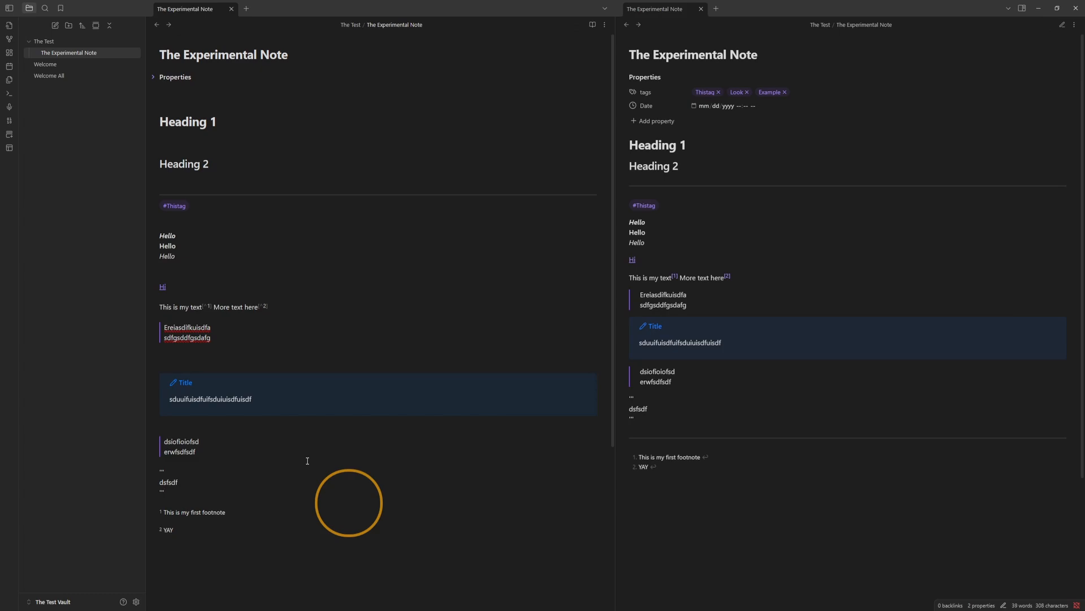
key(BackSpace)
key(BackSpace)
key(BackSpace)
key(BackSpace)
key(BackSpace)
key(BackSpace)
key(BackSpace)
key(BackSpace)
key(BackSpace)
key(BackSpace)
key(BackSpace)
key(BackSpace)
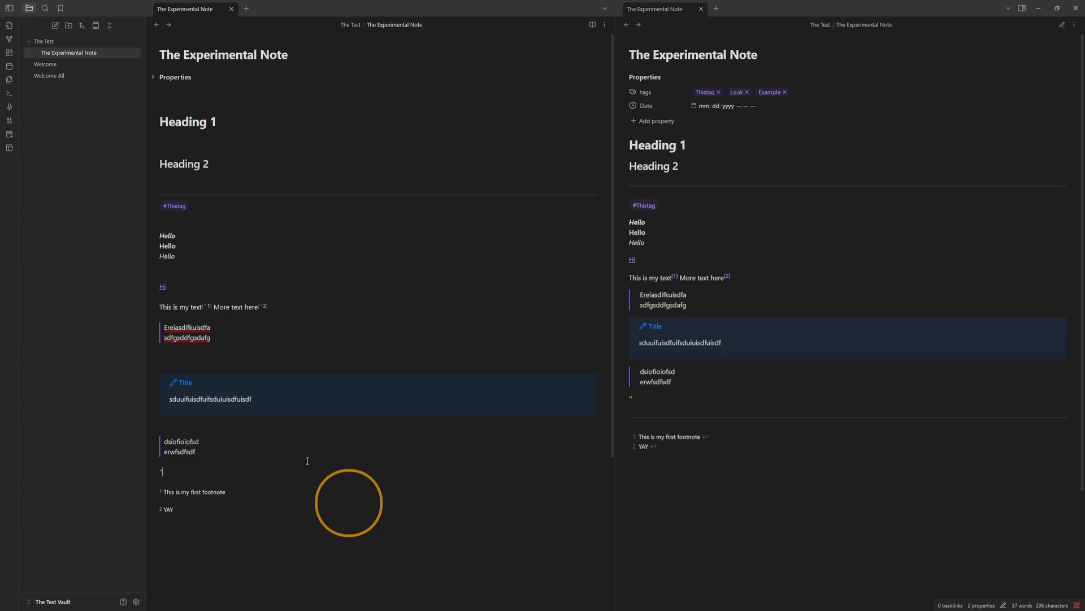
key(BackSpace)
key(BackSpace)
key(BackSpace)
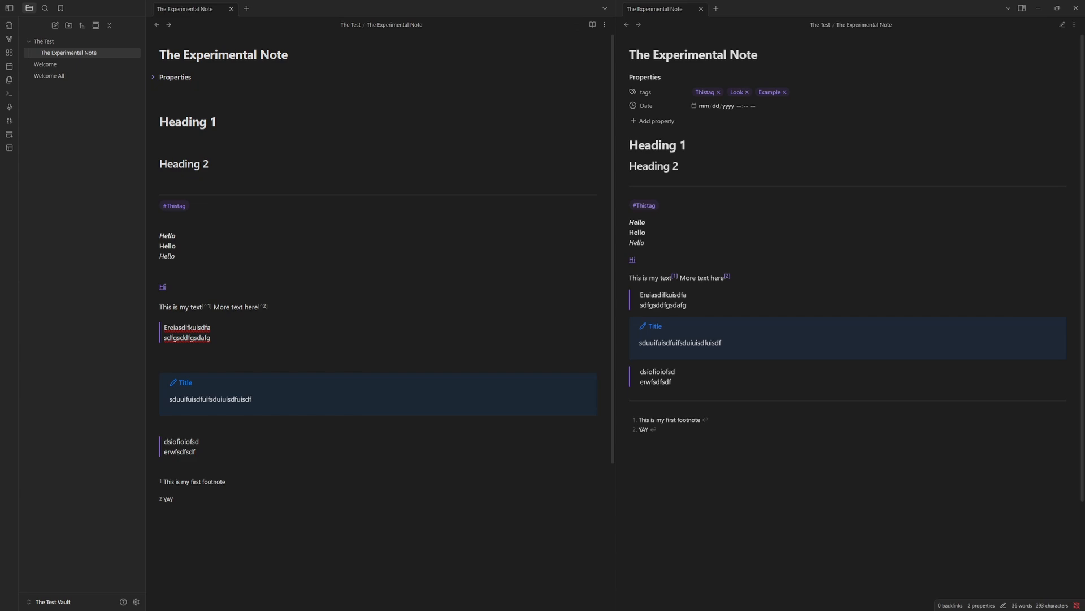
- Add two new lines directly below the "erwfsdfsdf" block quote, leaving an empty line outside the quote
click(214, 489)
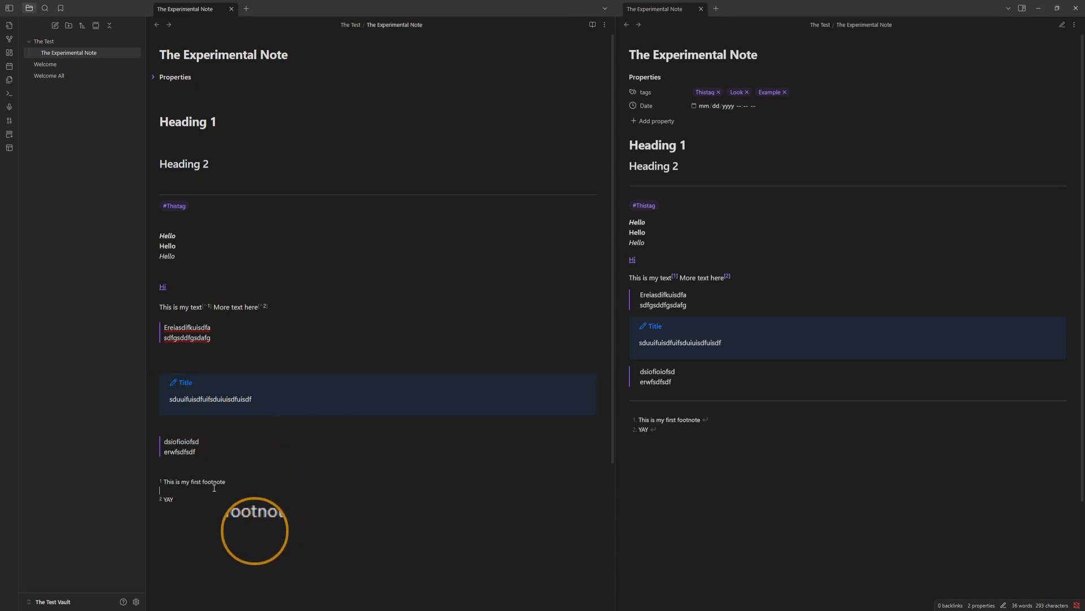
click(223, 454)
key(Return)
key(Return)
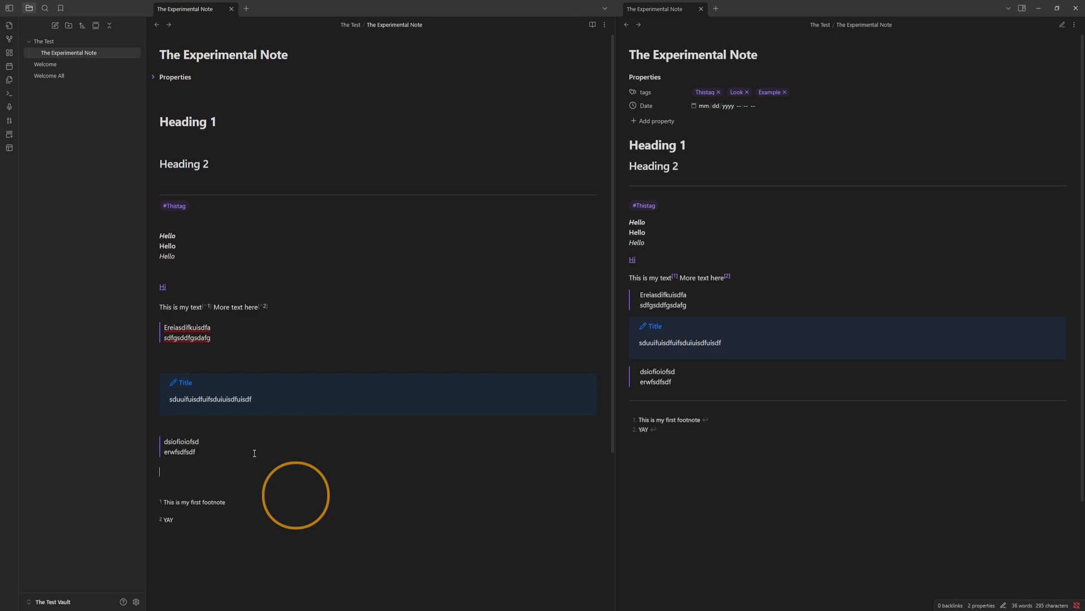
text(1.)
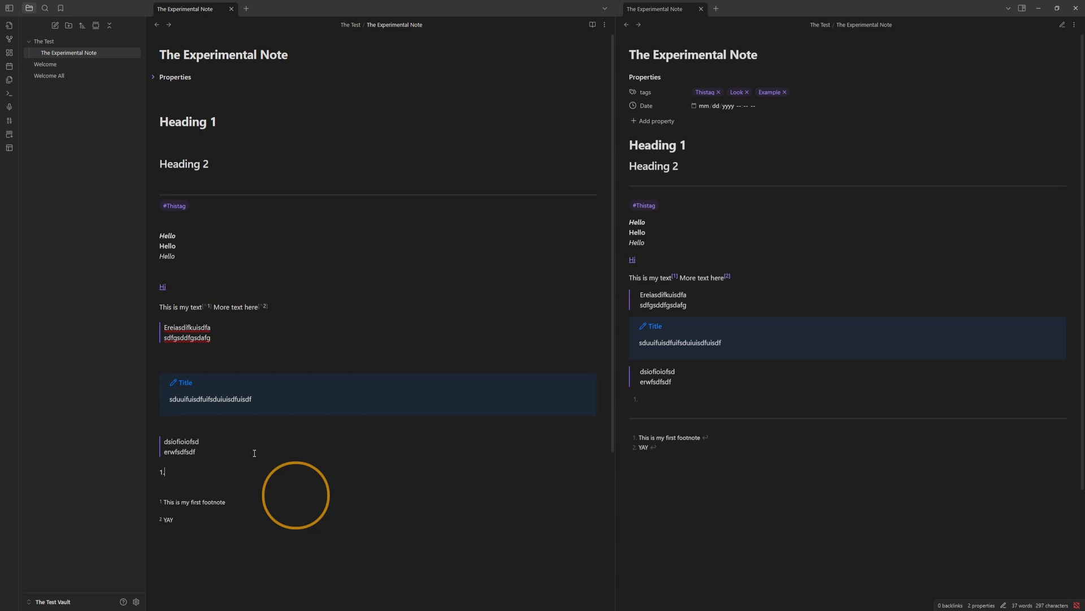
key(Return)
text(2)
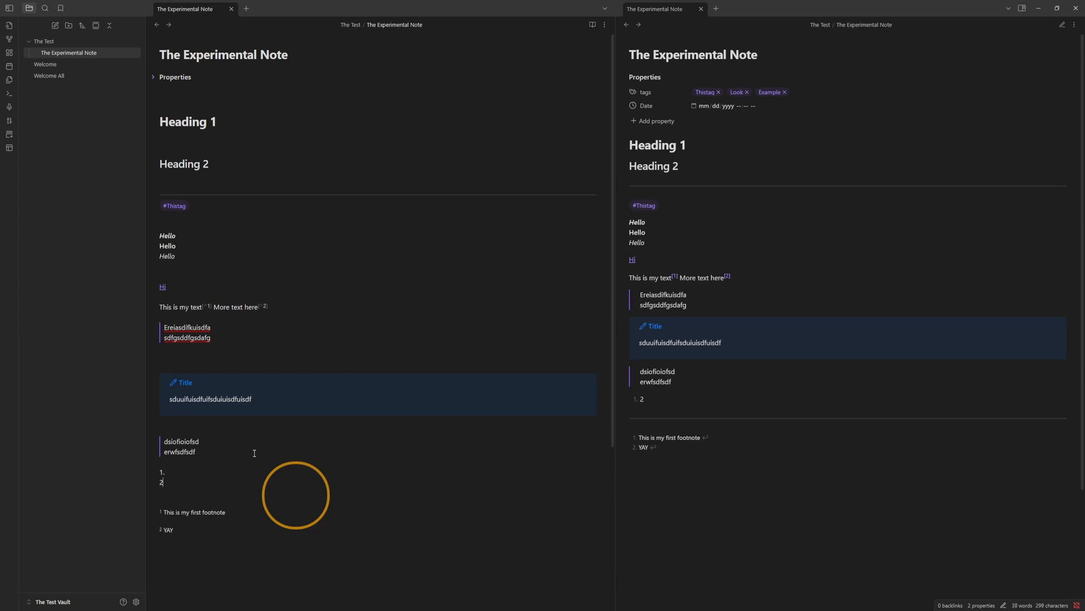
key(BackSpace)
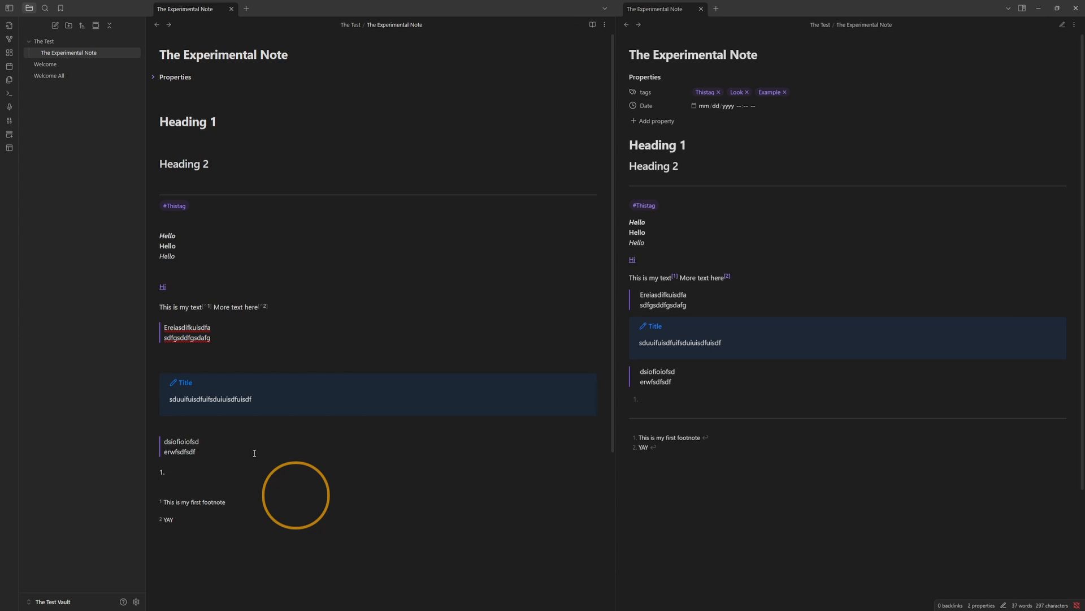
key(Return)
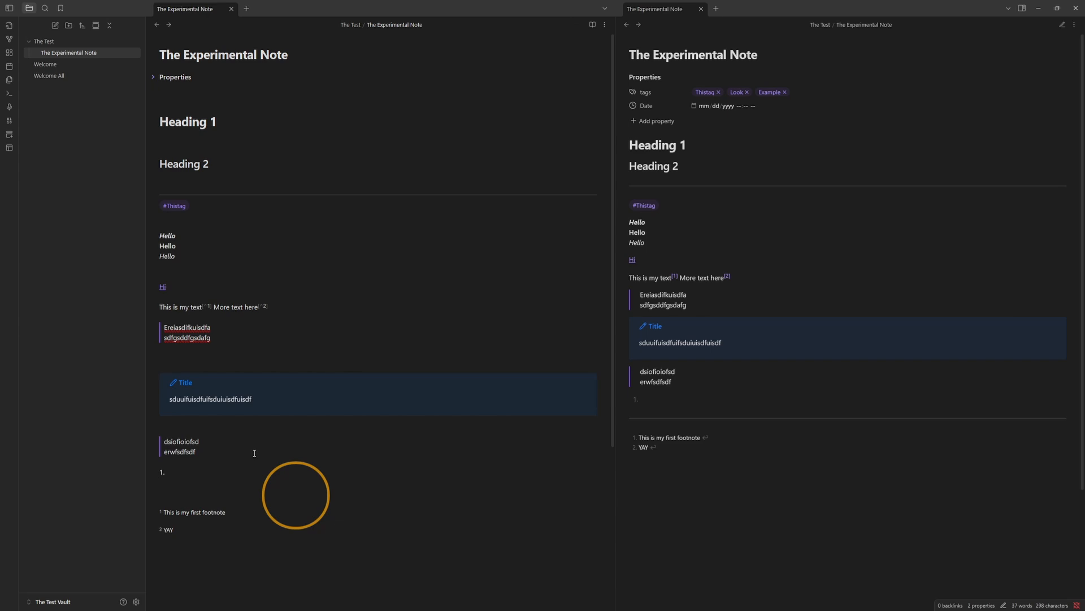
key(Return)
key(BackSpace)
key(BackSpace)
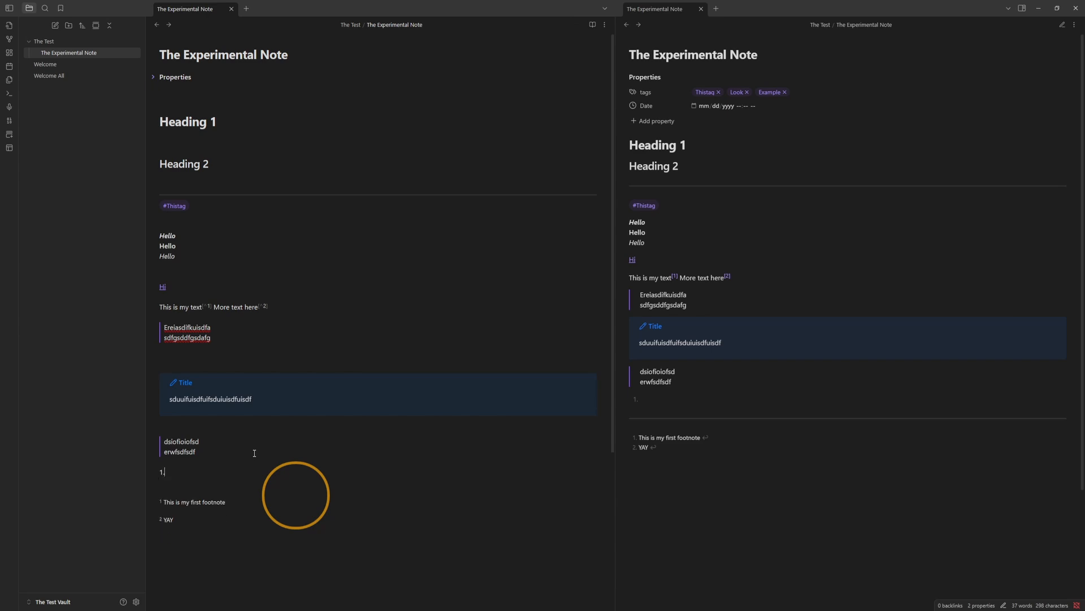
- Insert a numbered list below the second block quote with the items "werew", "ewrff" and "sdfsdf", and end the list
text(/lis)
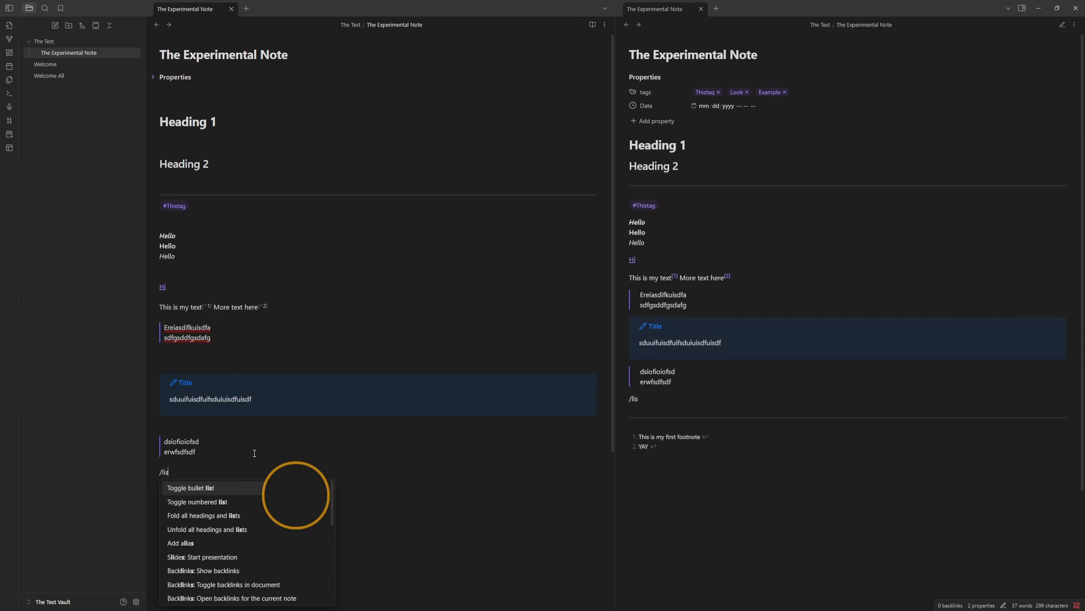
click(210, 502)
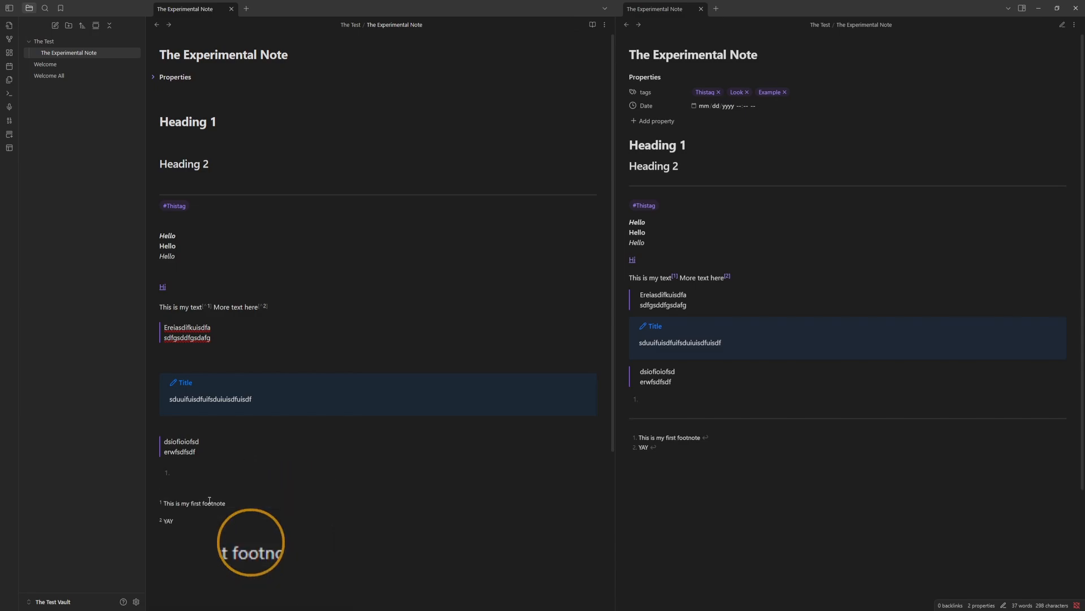
text(werew)
key(Return)
text(ew)
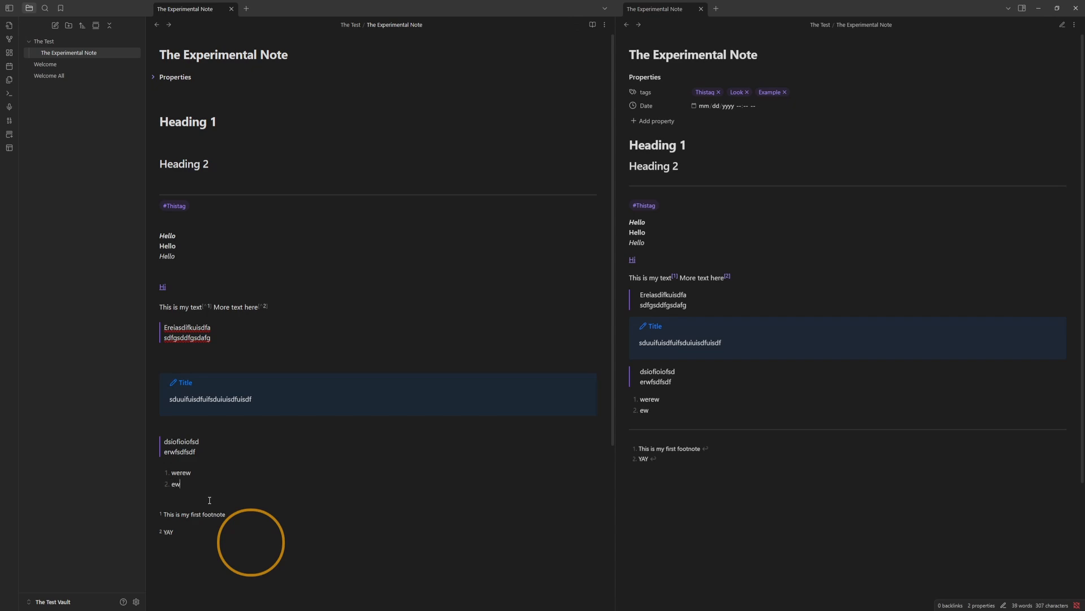
text(rff)
key(Return)
text(sdfsdf)
key(Return)
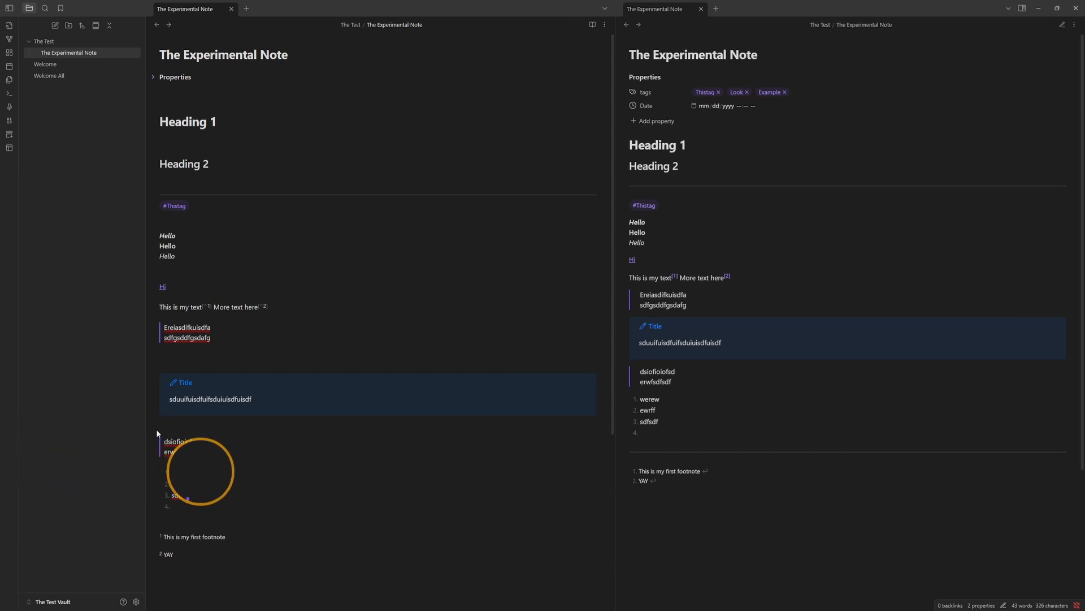
click(252, 511)
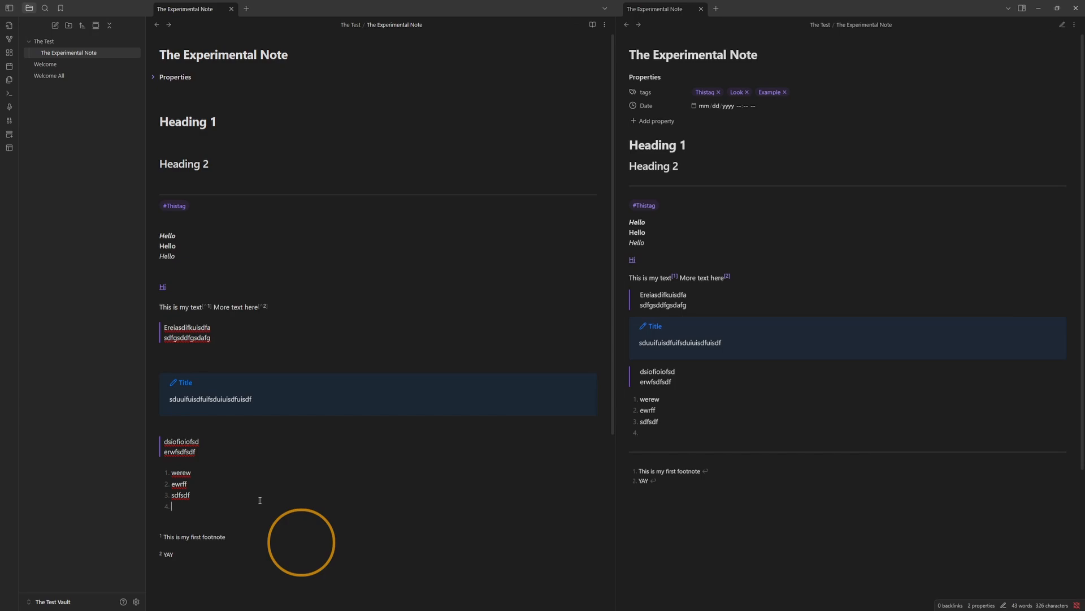
key(Return)
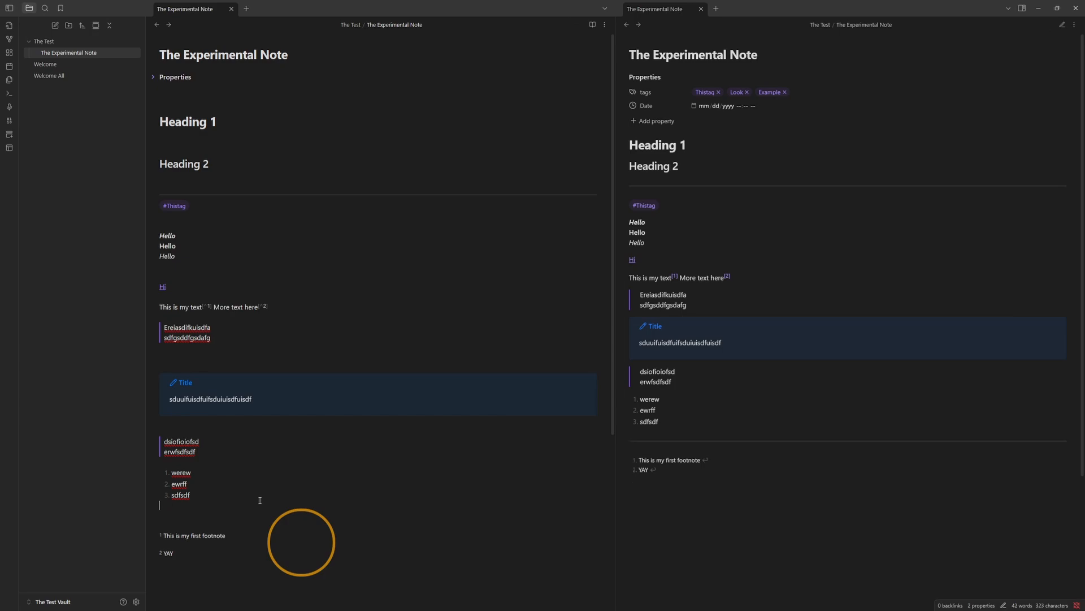
- Insert a code block below the numbered list with the lines "dsfiyutsdyuifyityuisadtif" and "asdfasdgfggwergasdg", followed by an empty line
key(Return)
key(Return)
text(/)
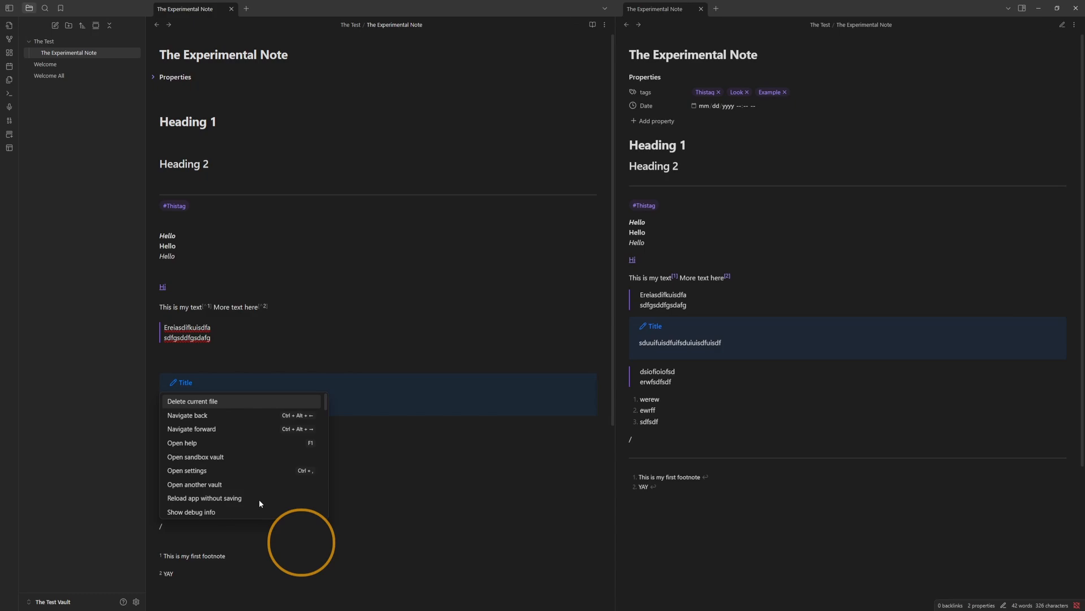
text(cod)
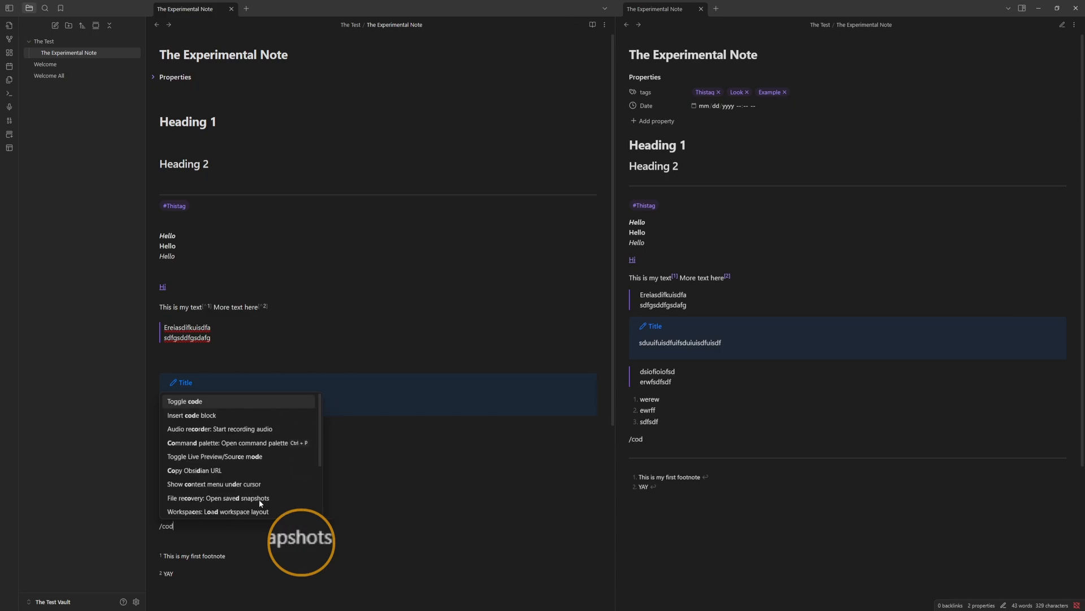
click(219, 416)
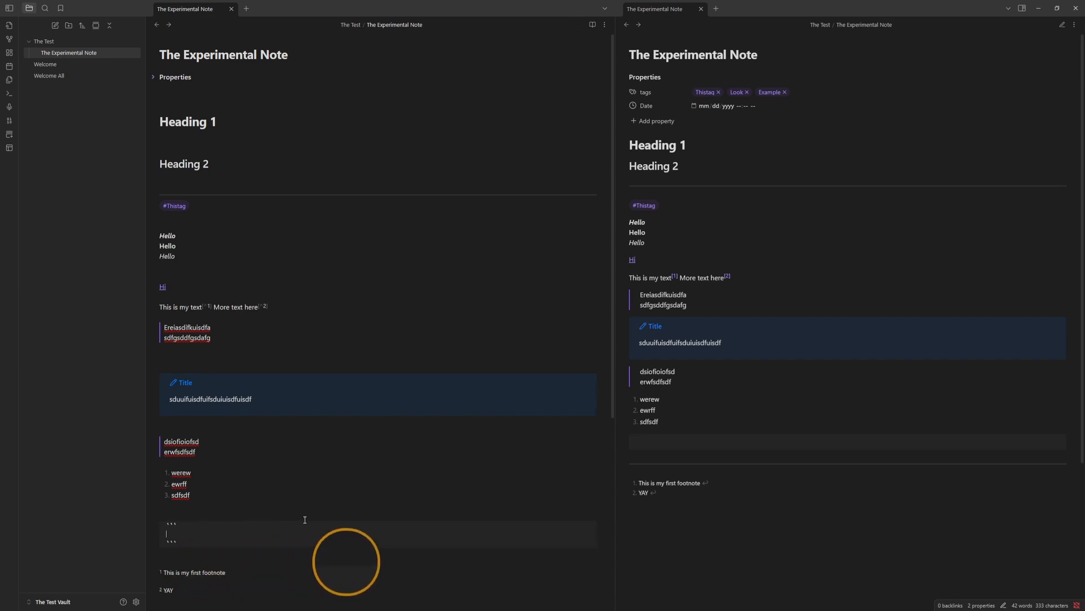
text(dsfiyutsdyuifyityuisadtif)
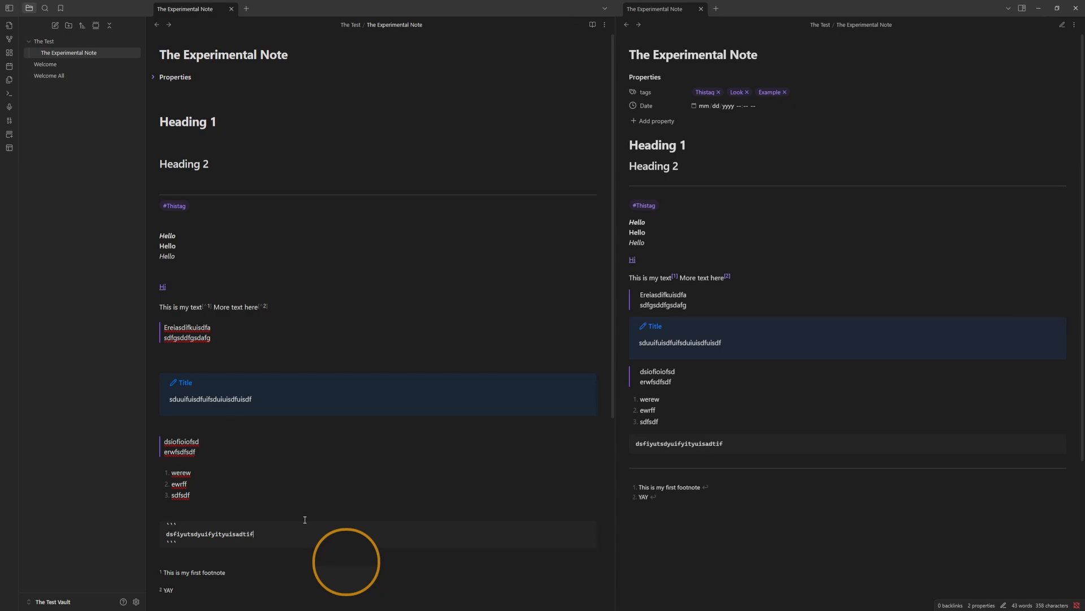
key(Return)
text(asdfasdgfggwergasdg)
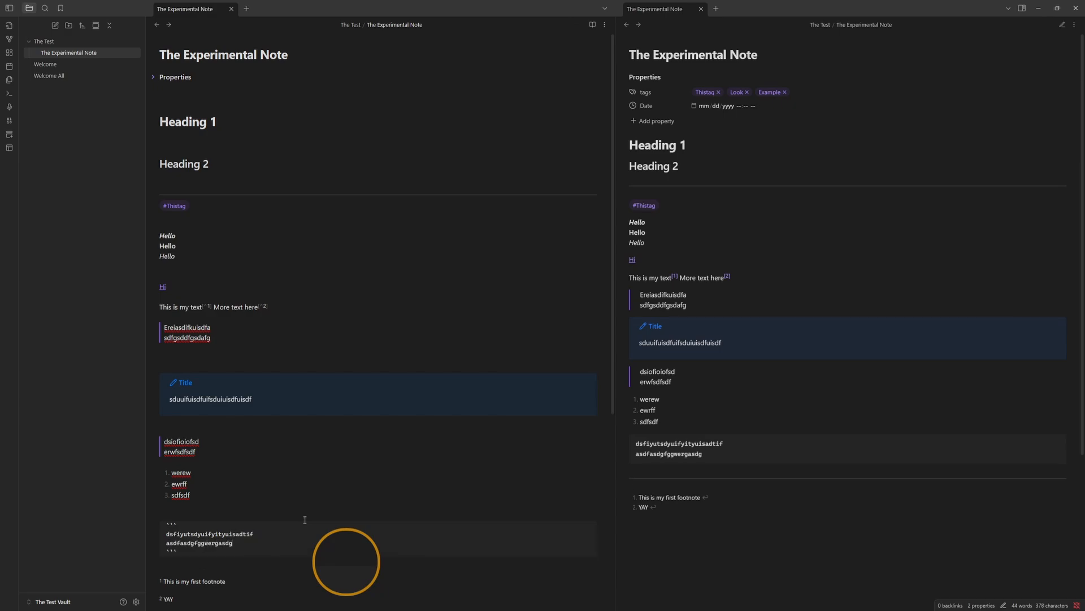
key(Return)
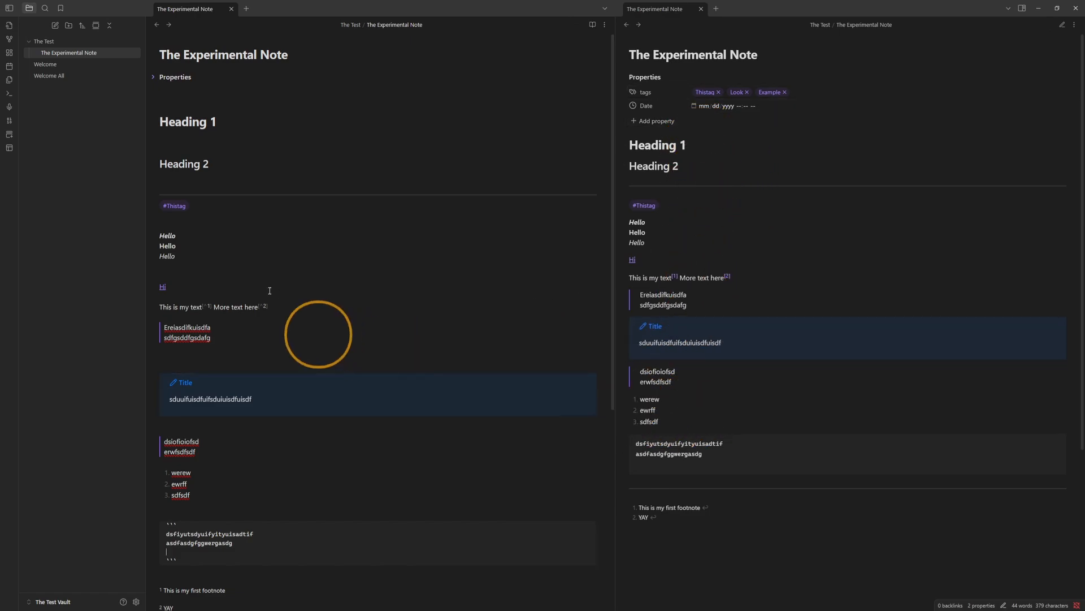
- Follow the "Hi" link to the Welcome All note and go back to The Experimental Note
click(163, 288)
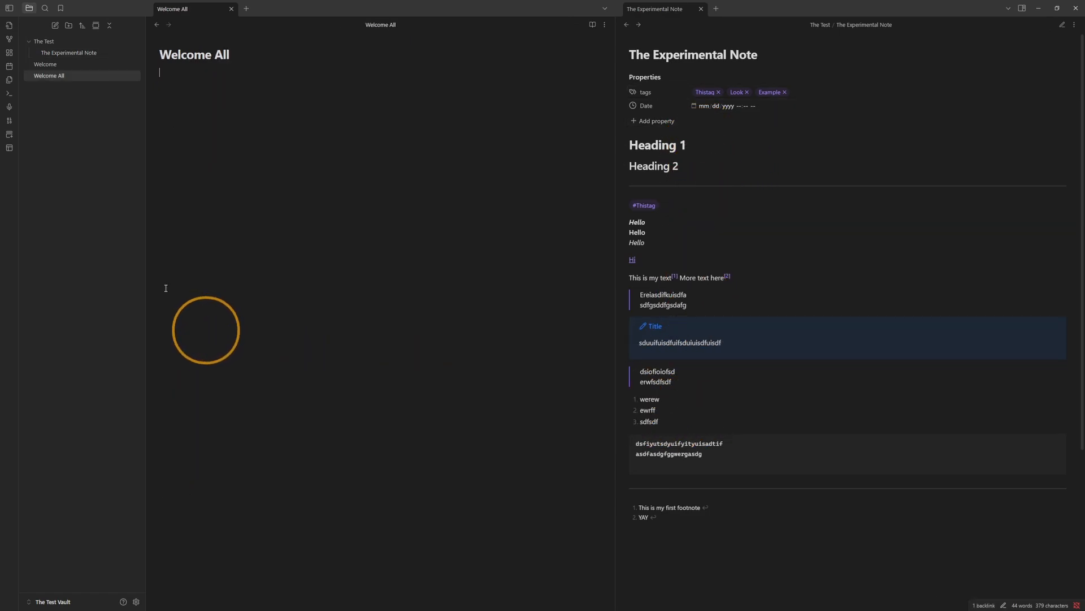
click(157, 25)
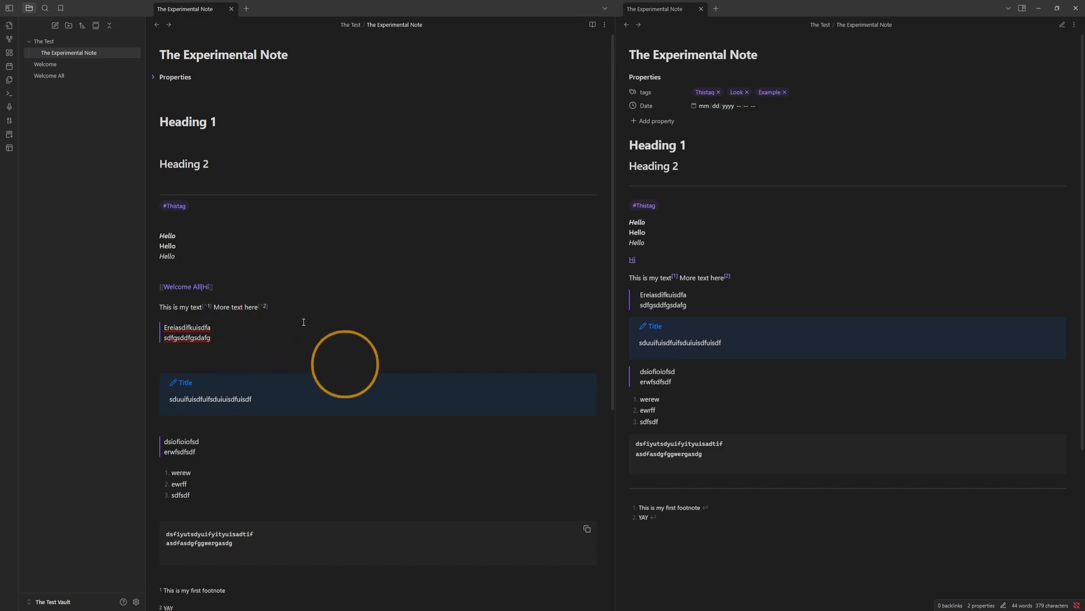
- Reveal the Markdown fences of the code block and review the rest of the note's formatting
scroll(302, 321, down, 5)
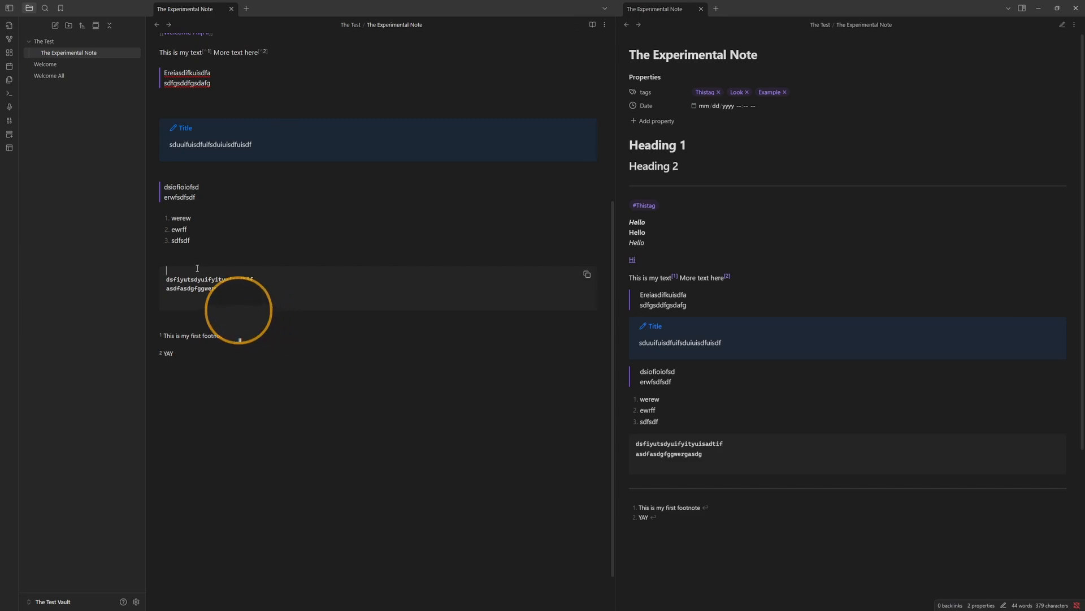
click(198, 268)
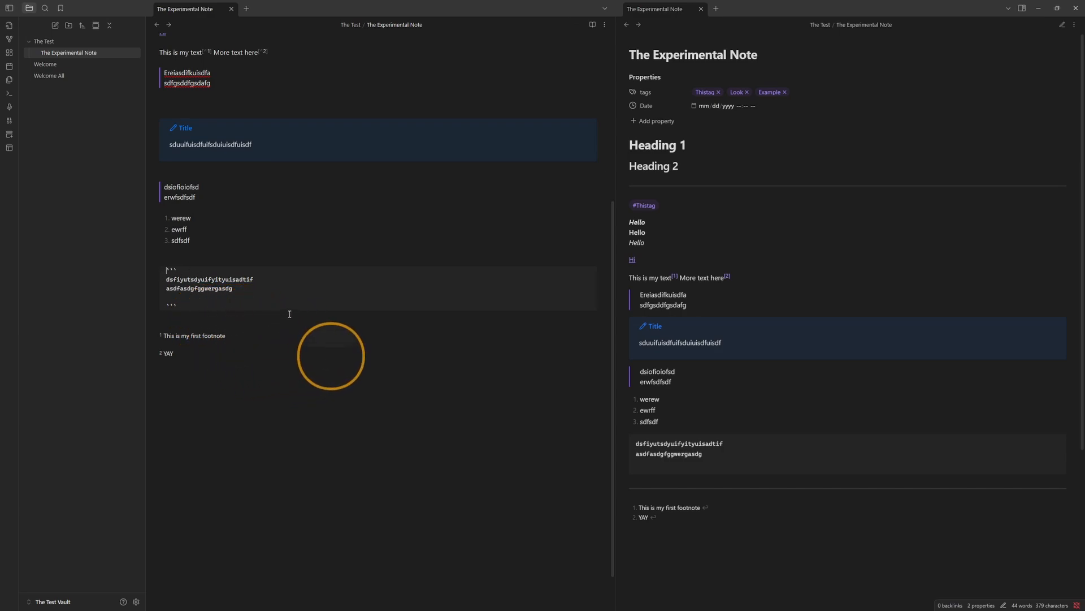
scroll(290, 314, up, 5)
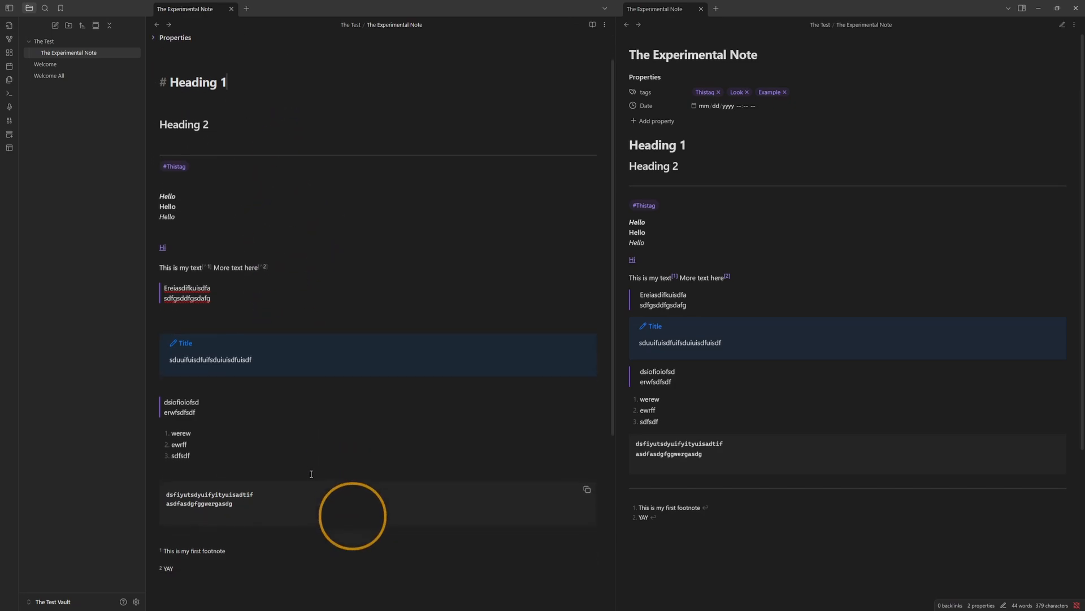
scroll(311, 474, down, 5)
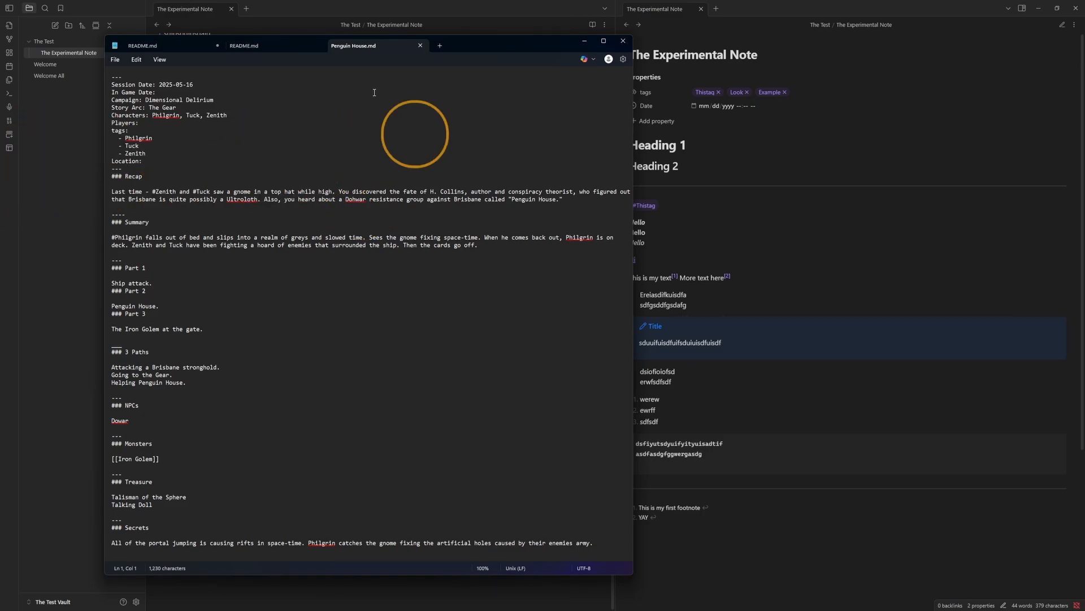
- Close the text editor showing Penguin House.md, search The Experimental Note for "Heading 2", and close the search
click(622, 41)
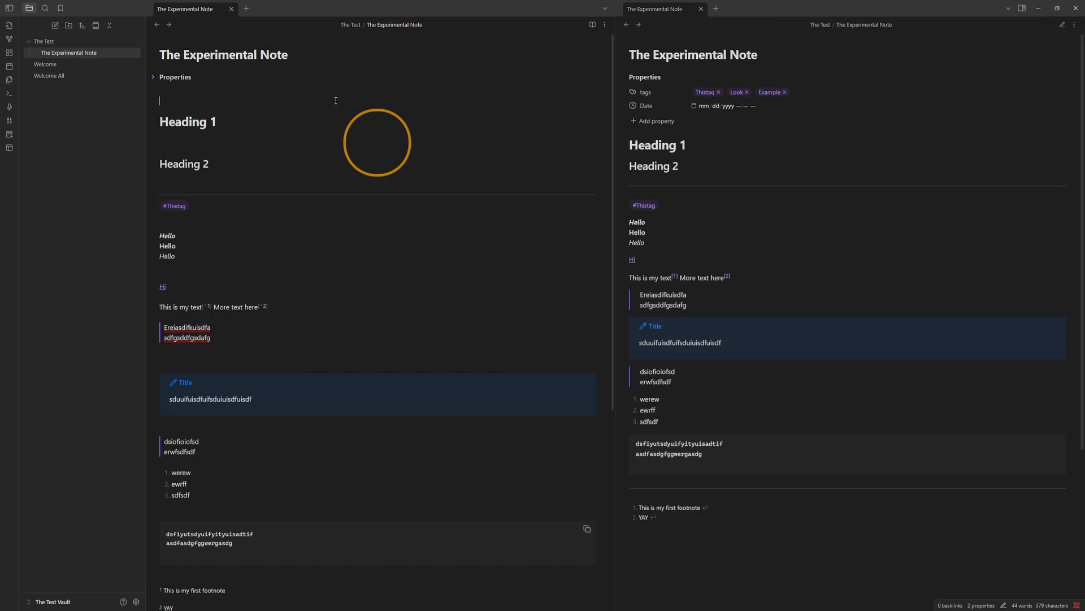
key(ctrl+f)
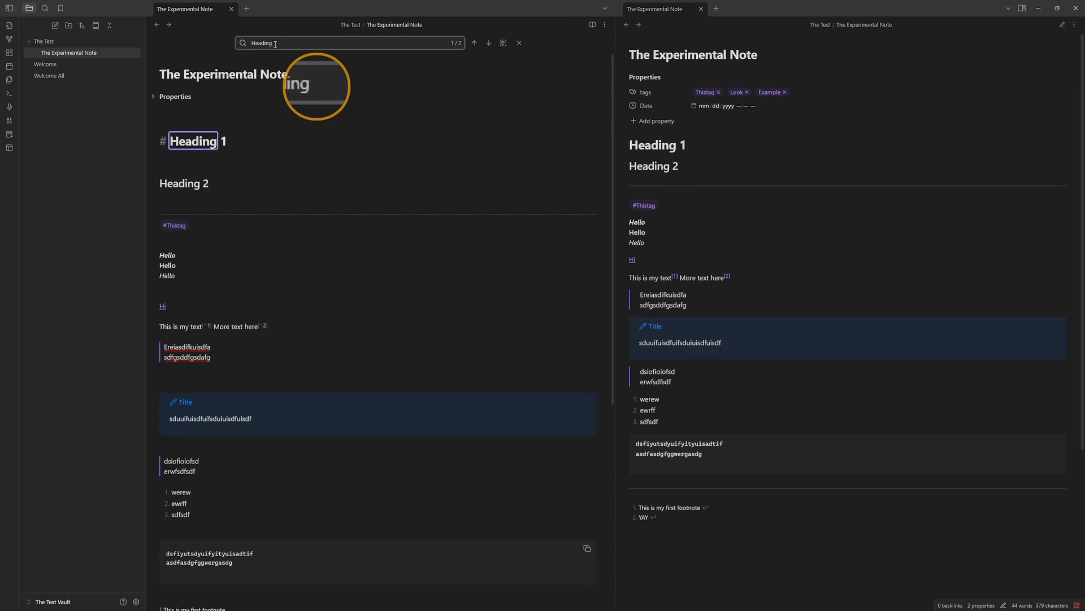
text(2)
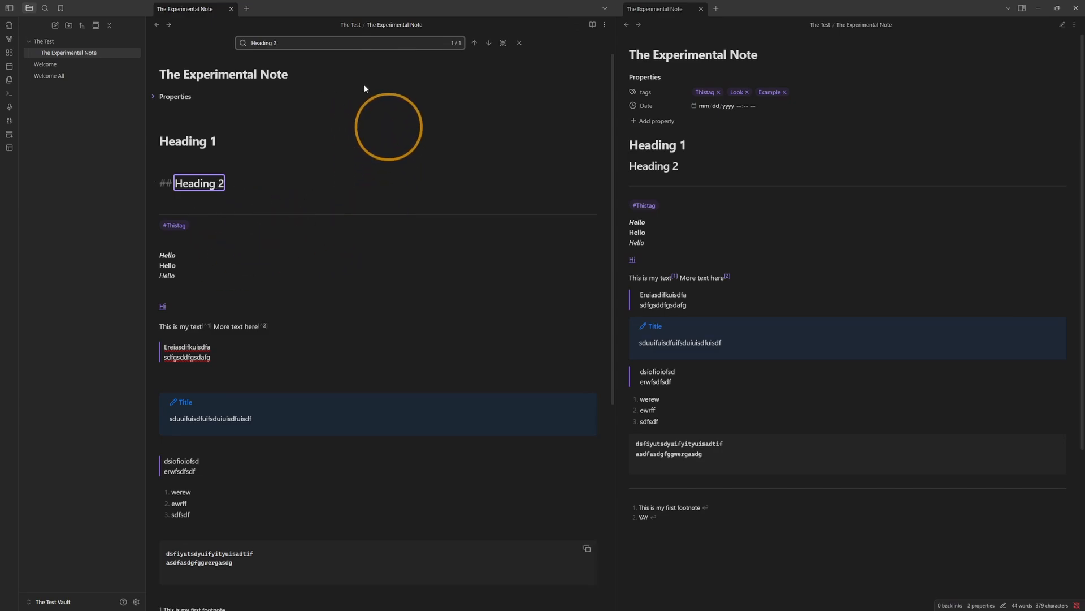
click(519, 43)
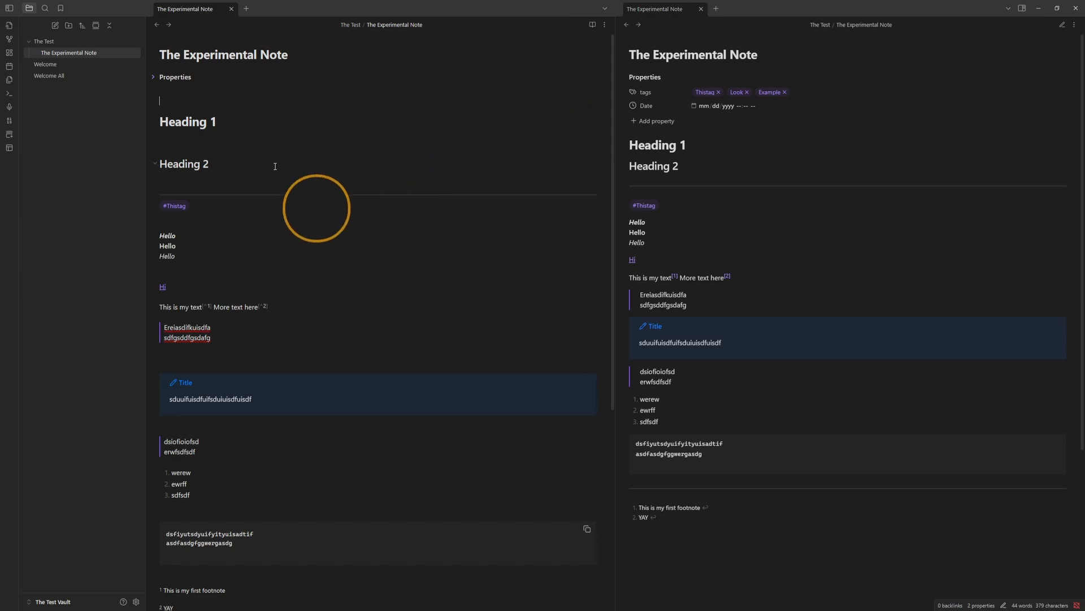